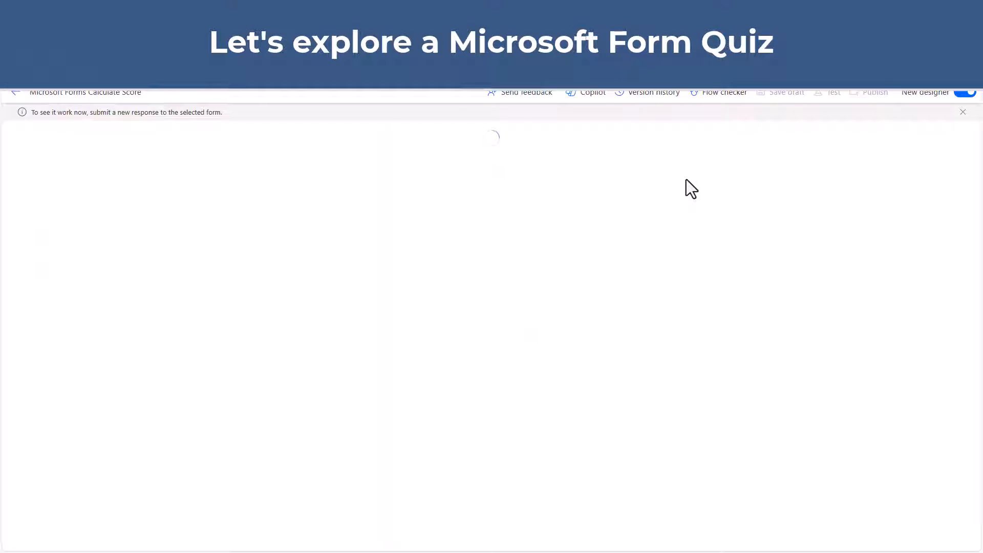
Step: Review the quiz questions, their points and the marked correct answers in the form designer
{"action": "key", "text": "ctrl+Tab"}
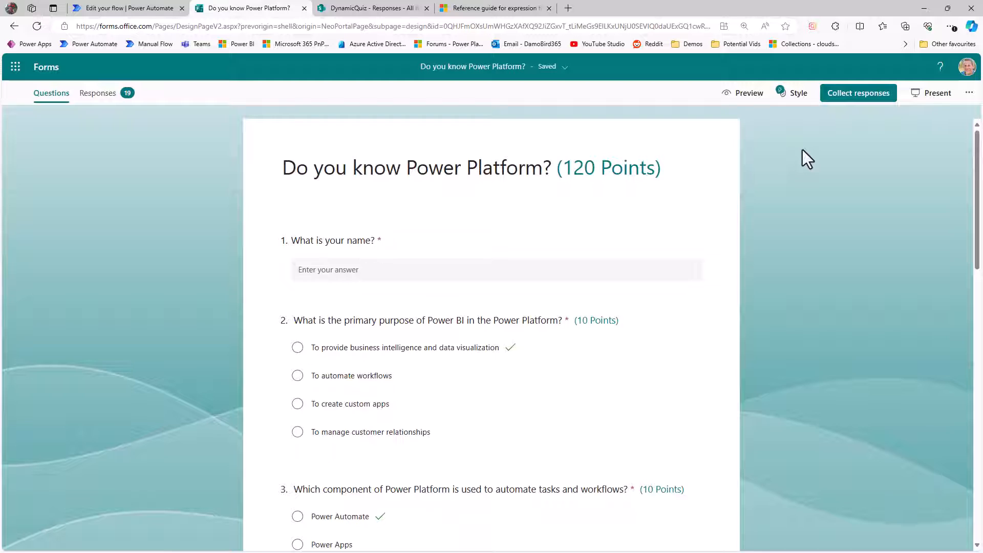
{"action": "scroll", "coordinate": [389, 258], "scroll_direction": "down", "scroll_amount": 15}
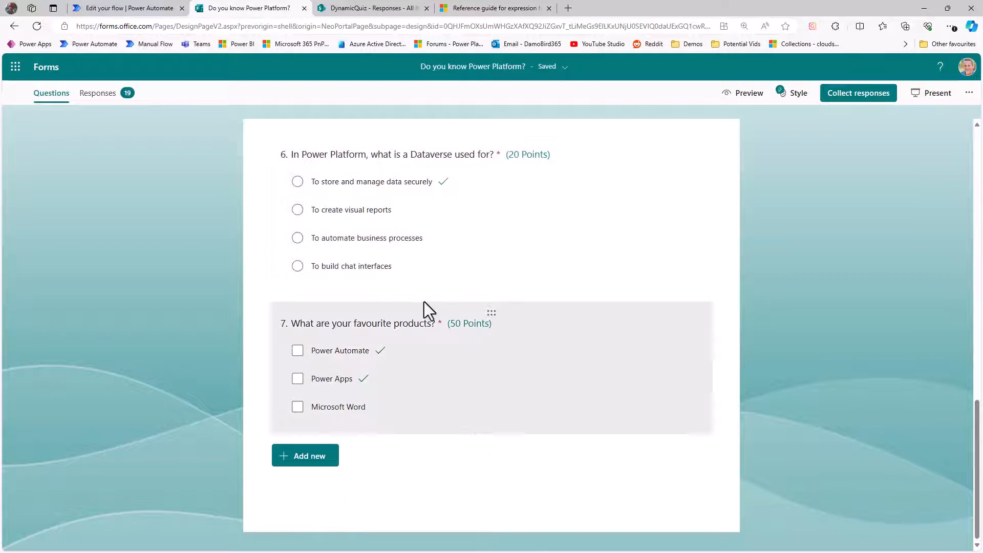
{"action": "scroll", "coordinate": [468, 286], "scroll_direction": "up", "scroll_amount": 15}
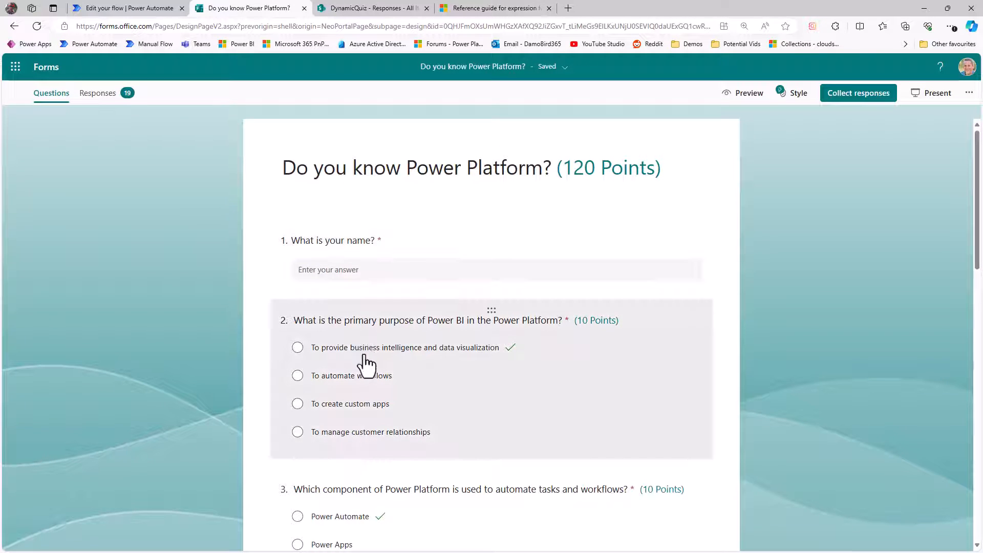
{"action": "scroll", "coordinate": [348, 365], "scroll_direction": "down", "scroll_amount": 15}
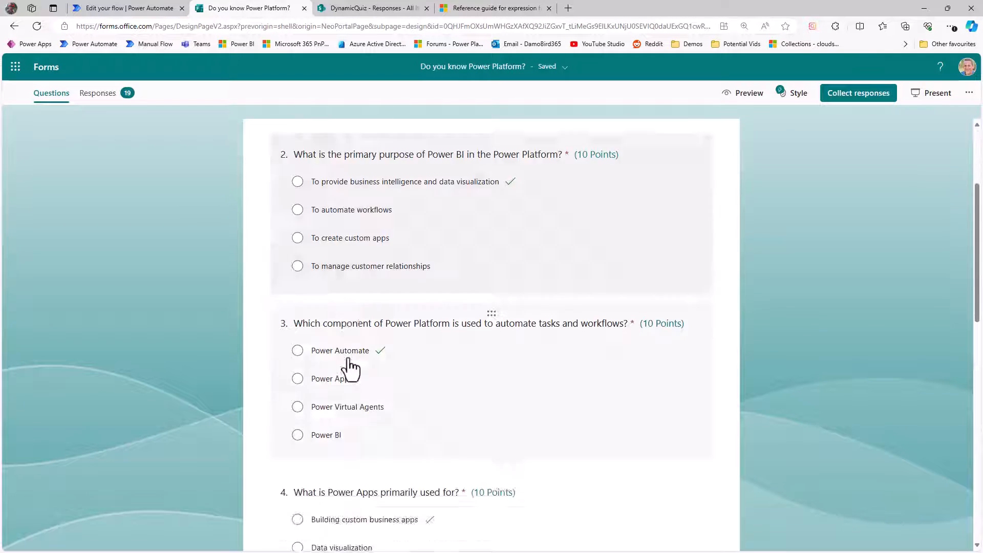
{"action": "scroll", "coordinate": [349, 364], "scroll_direction": "down", "scroll_amount": 2}
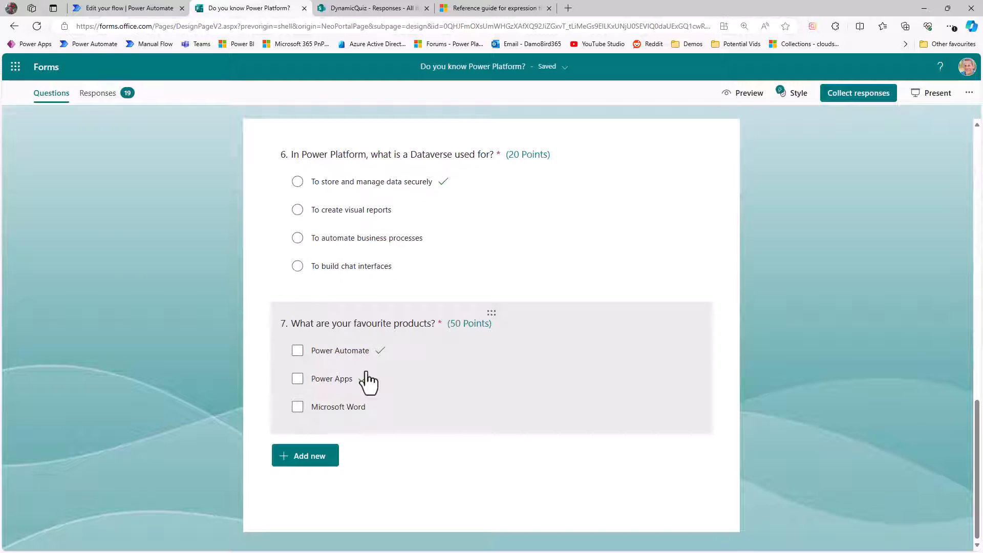
{"action": "scroll", "coordinate": [502, 365], "scroll_direction": "up", "scroll_amount": 2}
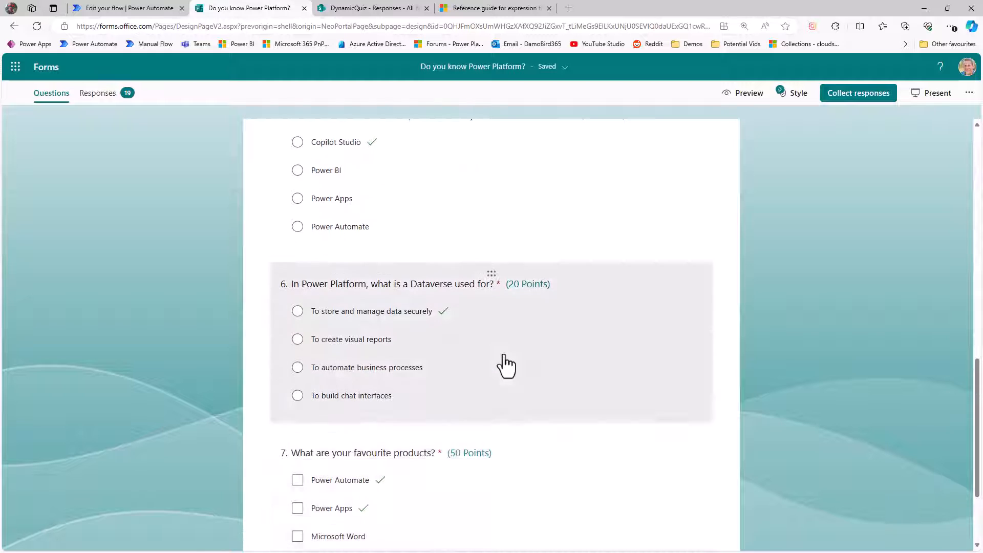
{"action": "scroll", "coordinate": [507, 365], "scroll_direction": "up", "scroll_amount": 12}
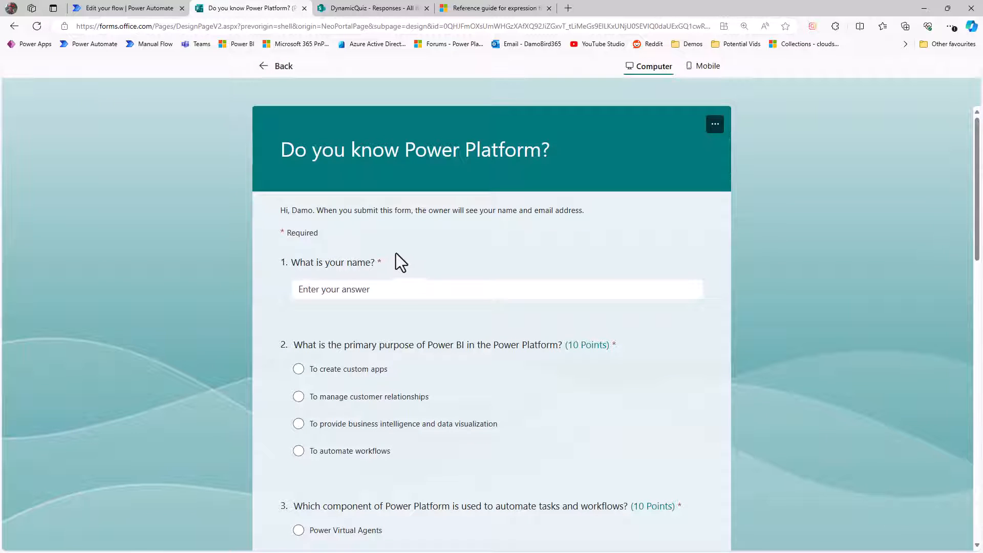
Step: Enter the respondent's name and answer question 2 with 'To provide business intelligence and data visualization'
{"action": "left_click", "coordinate": [383, 290]}
{"action": "type", "text": "Damo"}
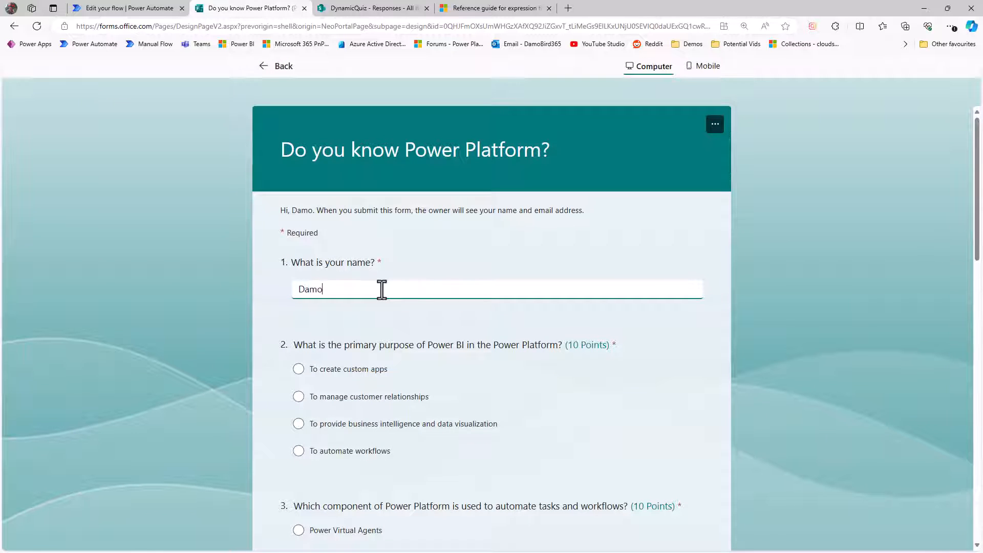
{"action": "scroll", "coordinate": [402, 340], "scroll_direction": "down", "scroll_amount": 4}
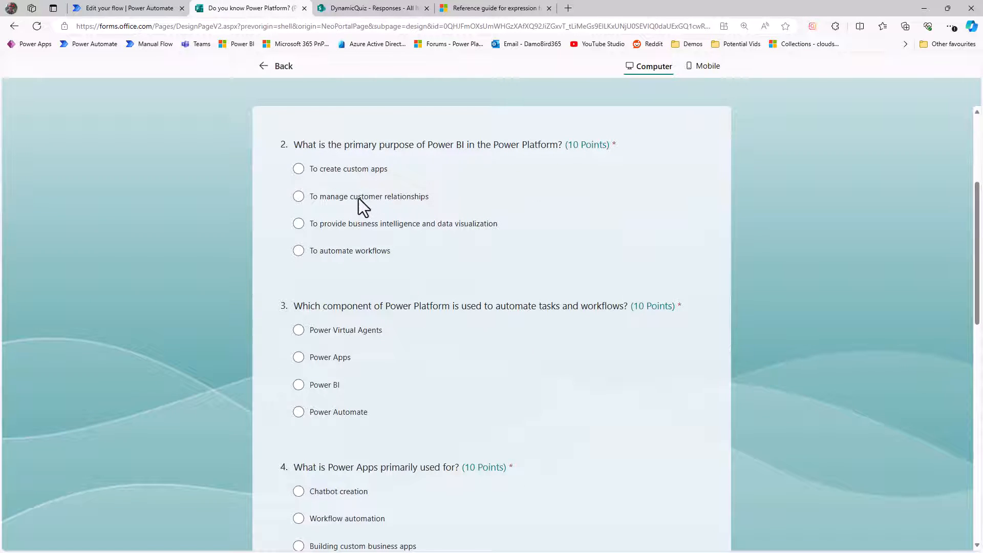
{"action": "left_click", "coordinate": [298, 223]}
Step: Answer question 3 with Power Automate and question 4 with 'Building custom business apps'
{"action": "scroll", "coordinate": [420, 327], "scroll_direction": "down", "scroll_amount": 1}
{"action": "scroll", "coordinate": [419, 327], "scroll_direction": "down", "scroll_amount": 1}
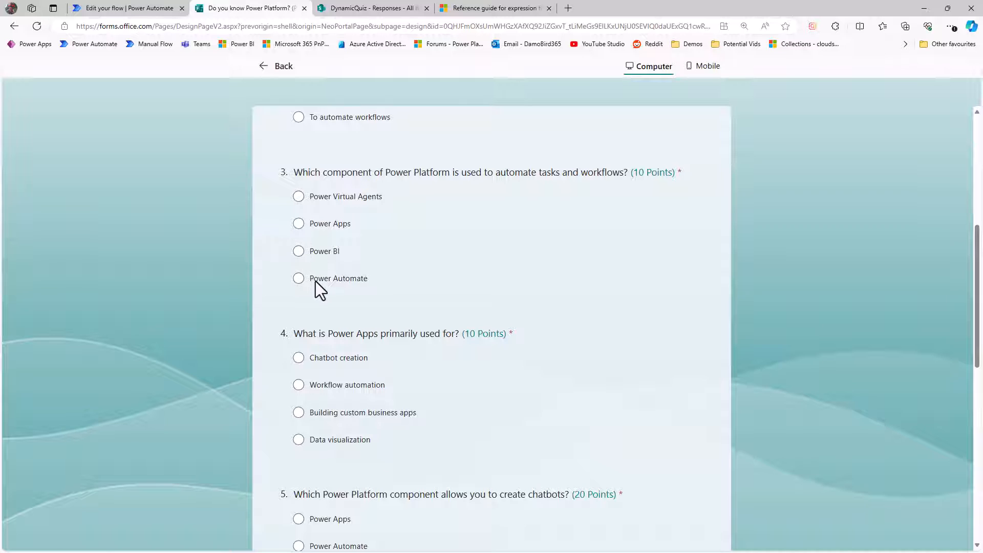
{"action": "scroll", "coordinate": [451, 278], "scroll_direction": "down", "scroll_amount": 1}
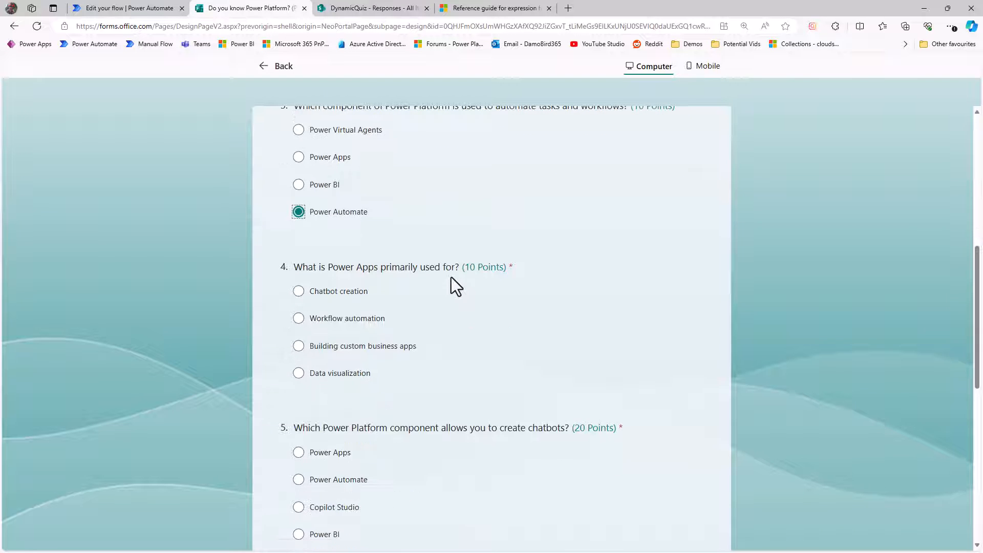
{"action": "scroll", "coordinate": [450, 278], "scroll_direction": "down", "scroll_amount": 2}
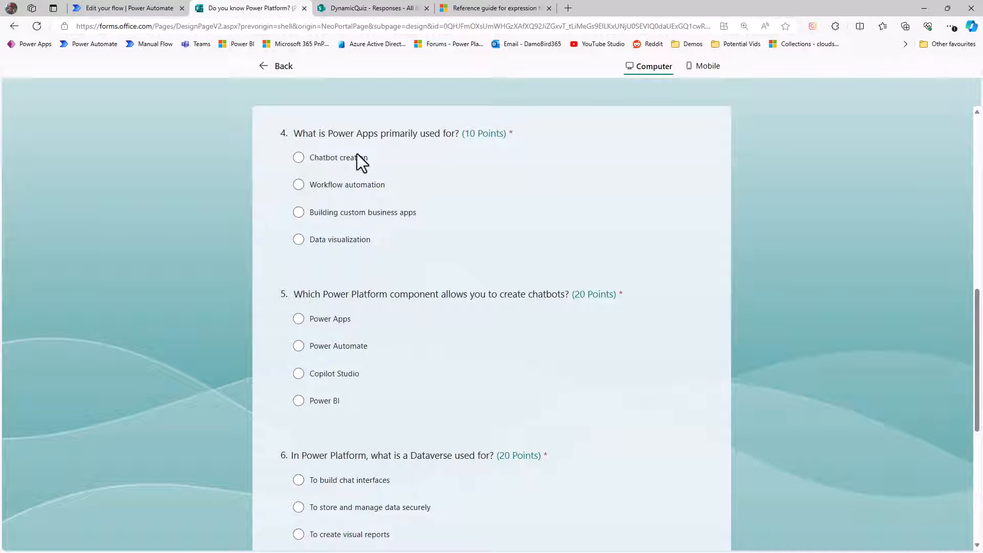
{"action": "left_click", "coordinate": [363, 213]}
Step: Answer question 5 with Copilot Studio and question 6 with 'To create visual reports'
{"action": "scroll", "coordinate": [443, 261], "scroll_direction": "down", "scroll_amount": 2}
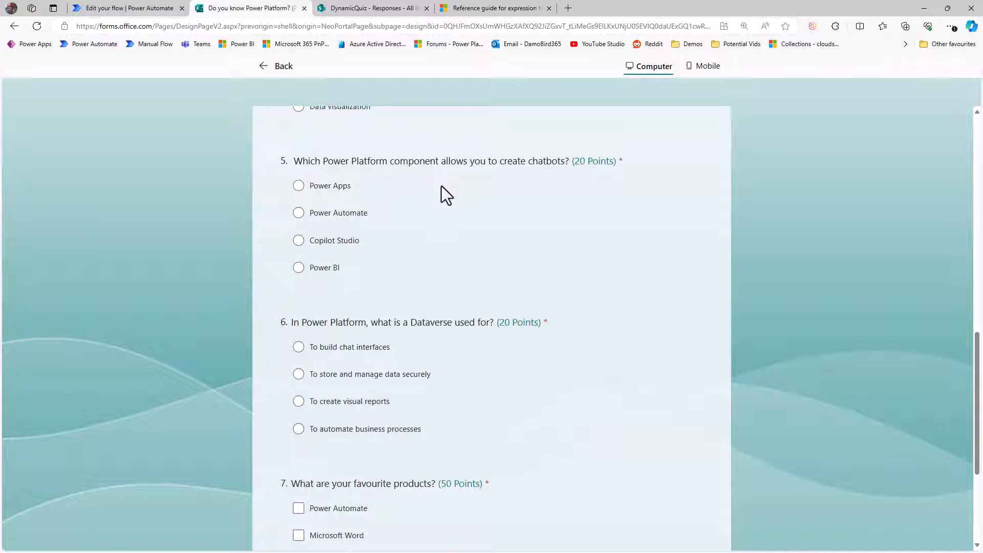
{"action": "left_click", "coordinate": [330, 241]}
{"action": "left_click", "coordinate": [329, 405]}
Step: Tick Power Automate and Power Apps for question 7 and submit the quiz response
{"action": "scroll", "coordinate": [447, 398], "scroll_direction": "down", "scroll_amount": 4}
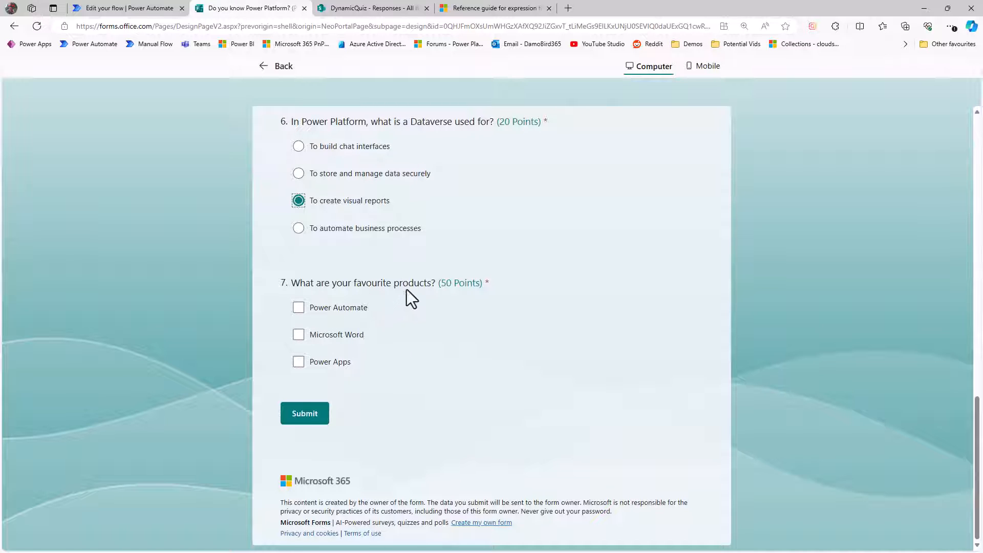
{"action": "left_click", "coordinate": [297, 309]}
{"action": "left_click", "coordinate": [297, 363]}
{"action": "left_click", "coordinate": [299, 419]}
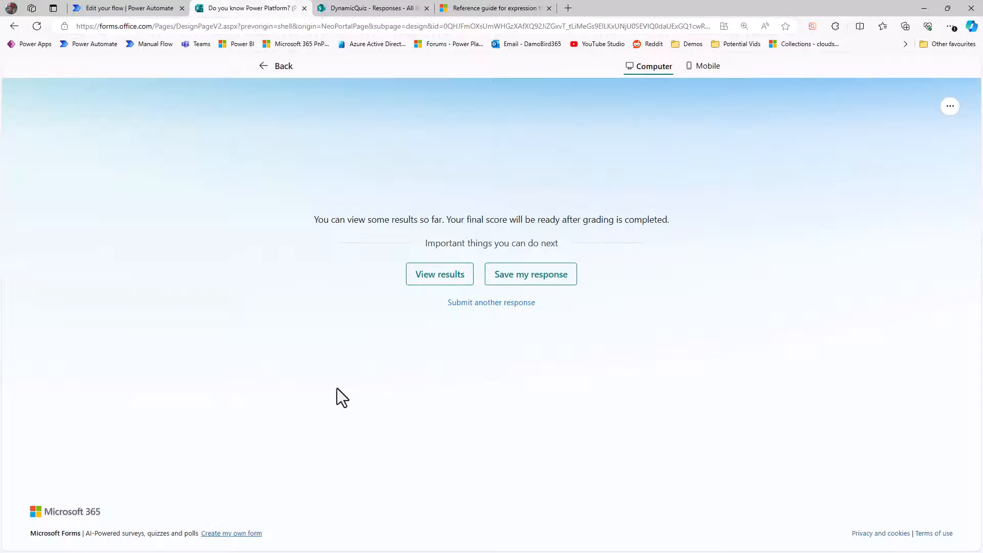
Step: Open the results of the submitted response and scroll through the graded answers
{"action": "left_click", "coordinate": [429, 275]}
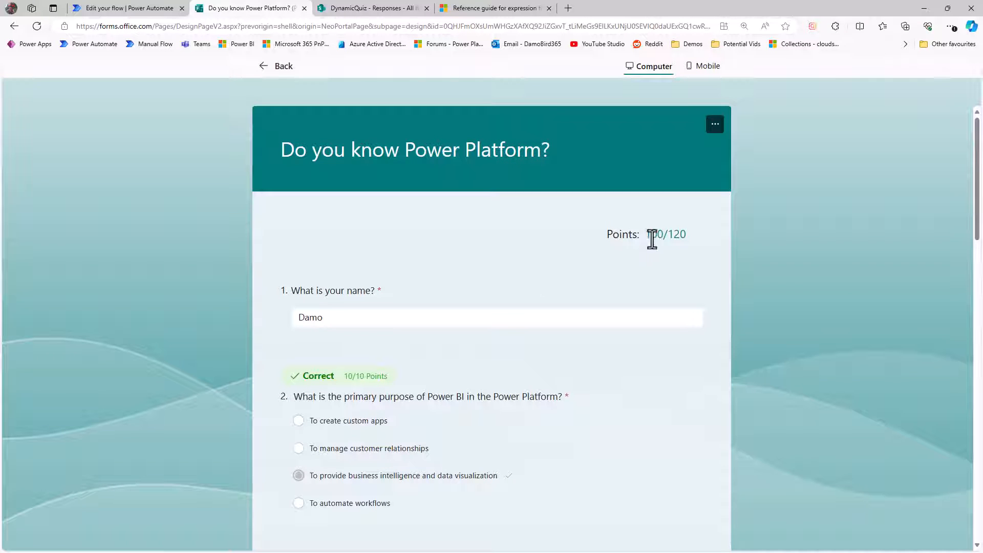
{"action": "scroll", "coordinate": [474, 342], "scroll_direction": "down", "scroll_amount": 15}
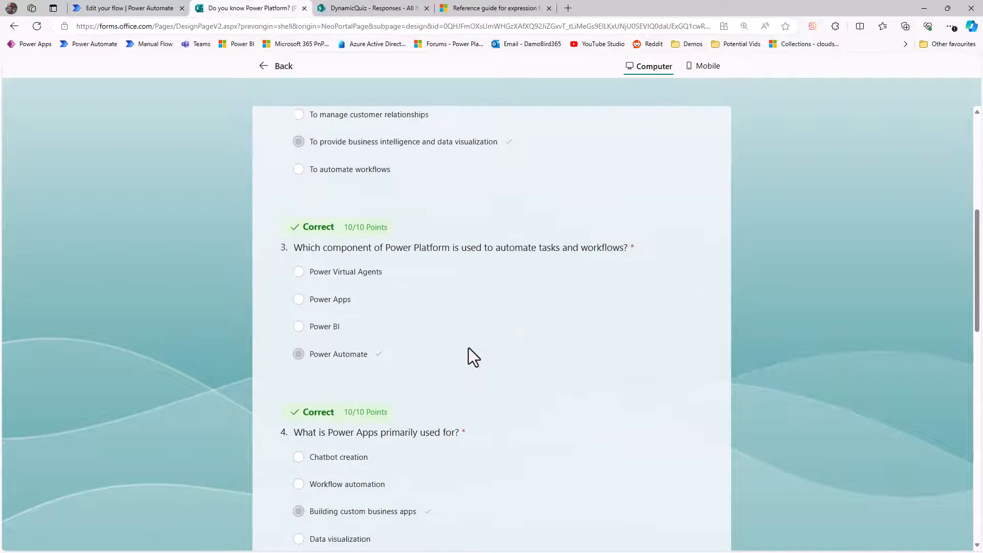
{"action": "scroll", "coordinate": [471, 358], "scroll_direction": "down", "scroll_amount": 4}
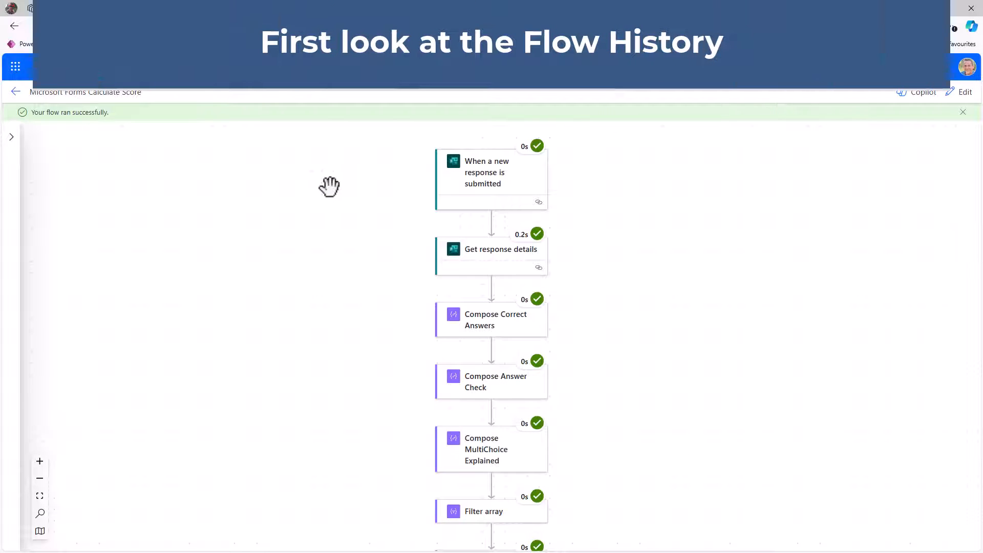
Step: Open the Get response details action in the flow run history and show its raw outputs
{"action": "left_click", "coordinate": [477, 258]}
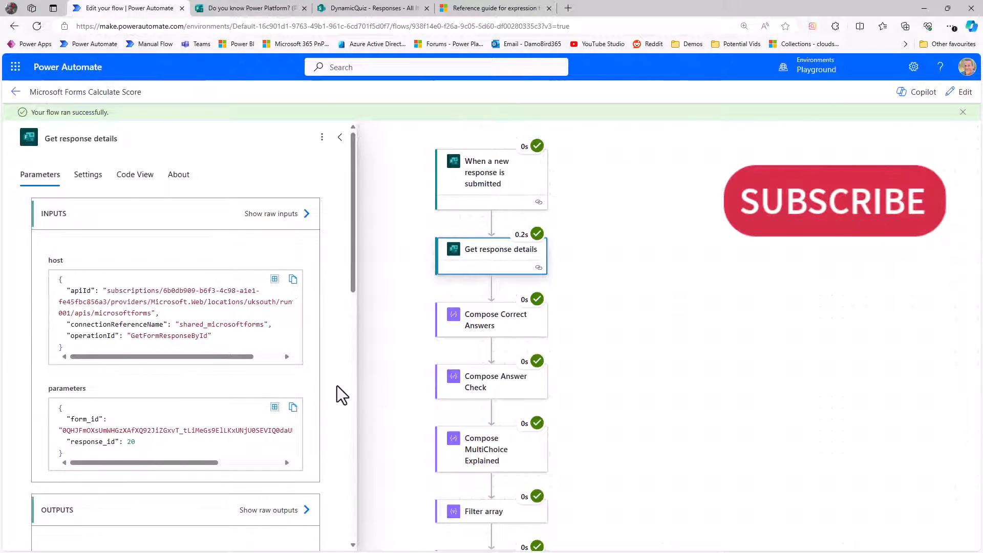
{"action": "scroll", "coordinate": [338, 387], "scroll_direction": "down", "scroll_amount": 5}
{"action": "left_click", "coordinate": [303, 317]}
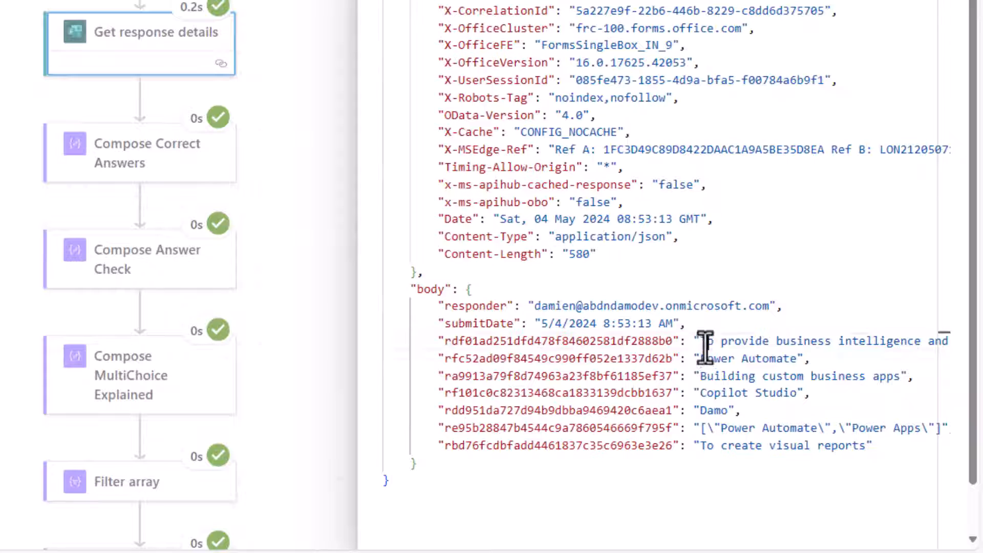
Step: Highlight the question 2 answer and the multi-choice question 7 answer in the response body
{"action": "left_click_drag", "start_coordinate": [703, 342], "coordinate": [924, 340]}
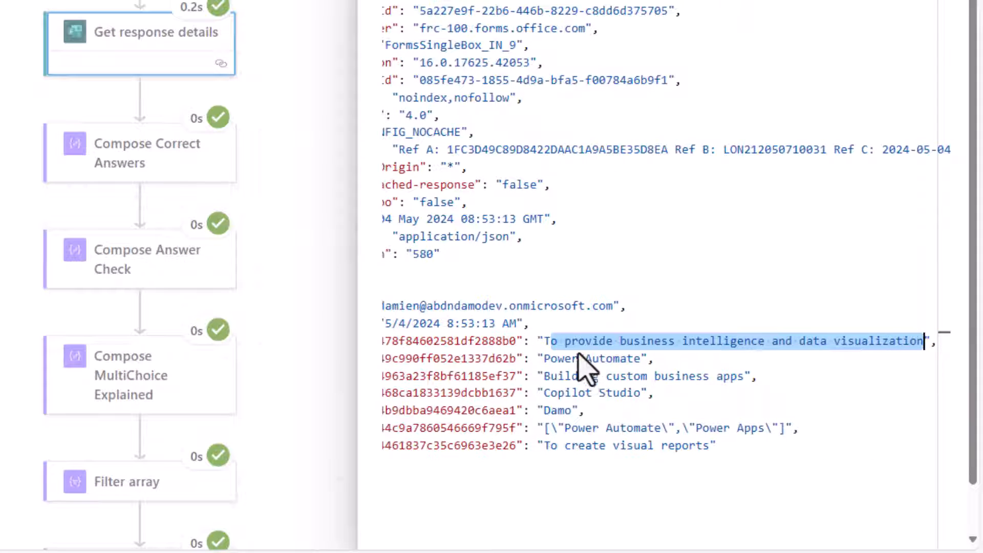
{"action": "left_click", "coordinate": [548, 342]}
{"action": "left_click_drag", "start_coordinate": [542, 342], "coordinate": [924, 341]}
{"action": "left_click", "coordinate": [925, 341]}
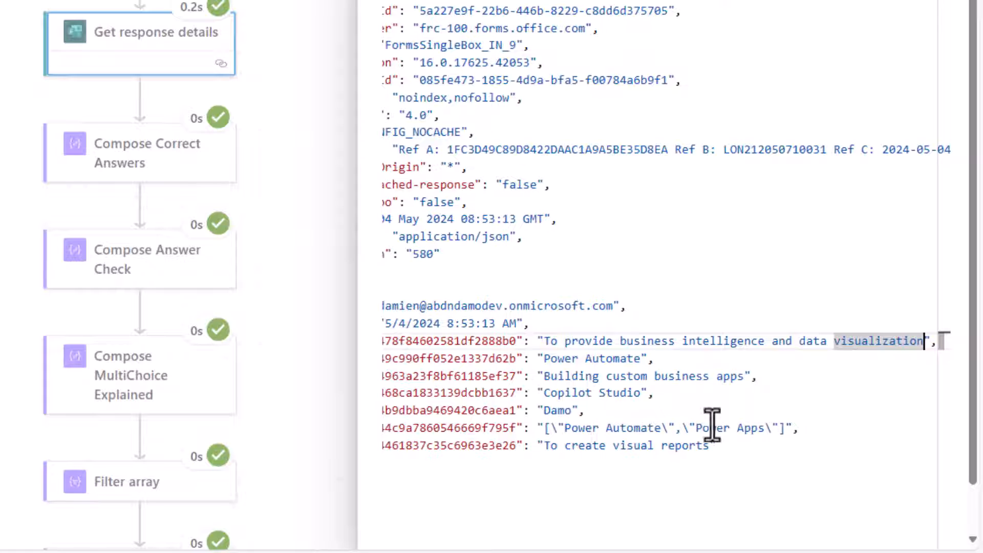
{"action": "left_click", "coordinate": [555, 430]}
{"action": "left_click_drag", "start_coordinate": [560, 434], "coordinate": [783, 435]}
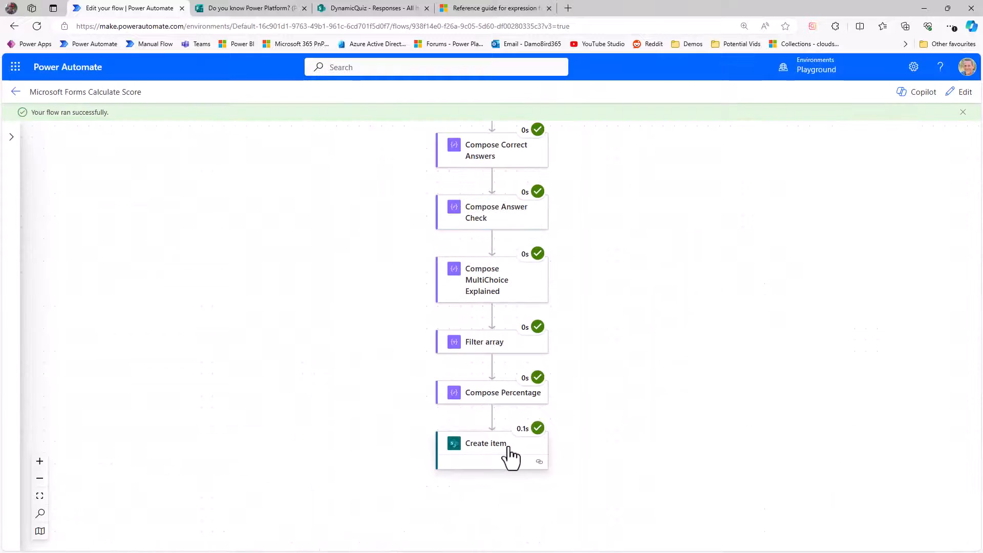
Step: Open the Create item action and highlight the item/Score value in its parameters
{"action": "left_click", "coordinate": [508, 451]}
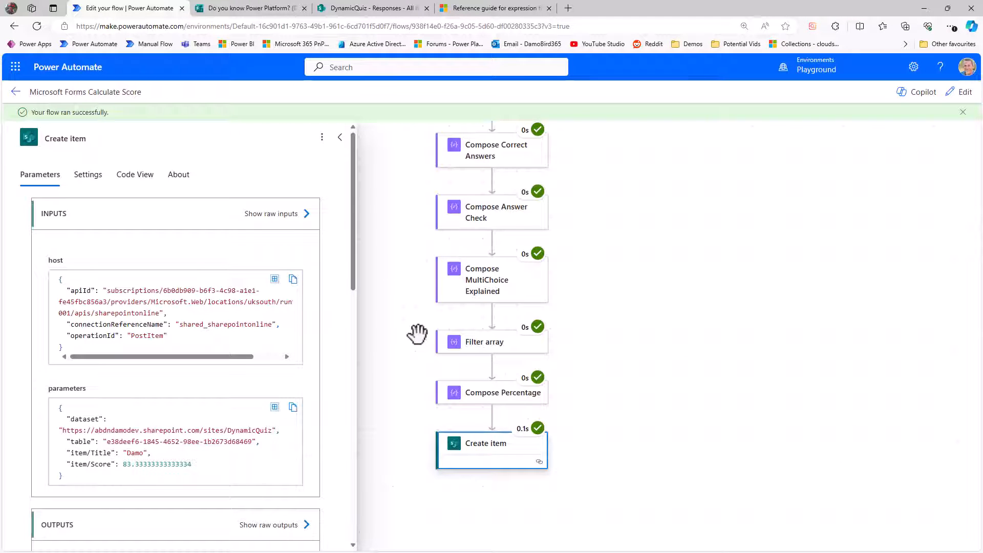
{"action": "left_click_drag", "start_coordinate": [123, 464], "coordinate": [193, 467]}
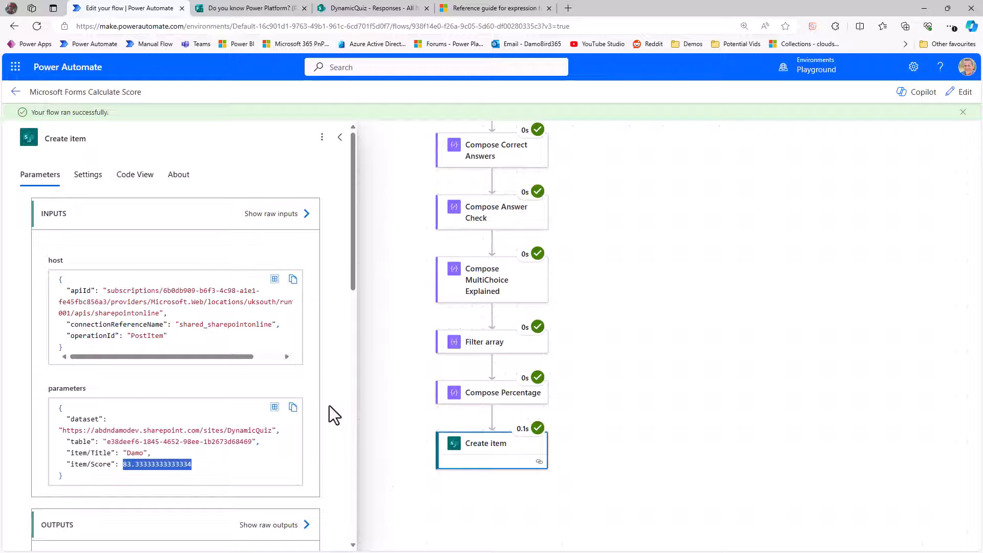
Step: Calculate 5 ÷ 6 in Calculator, then close it
{"action": "left_click_drag", "start_coordinate": [982, 21], "coordinate": [672, 43]}
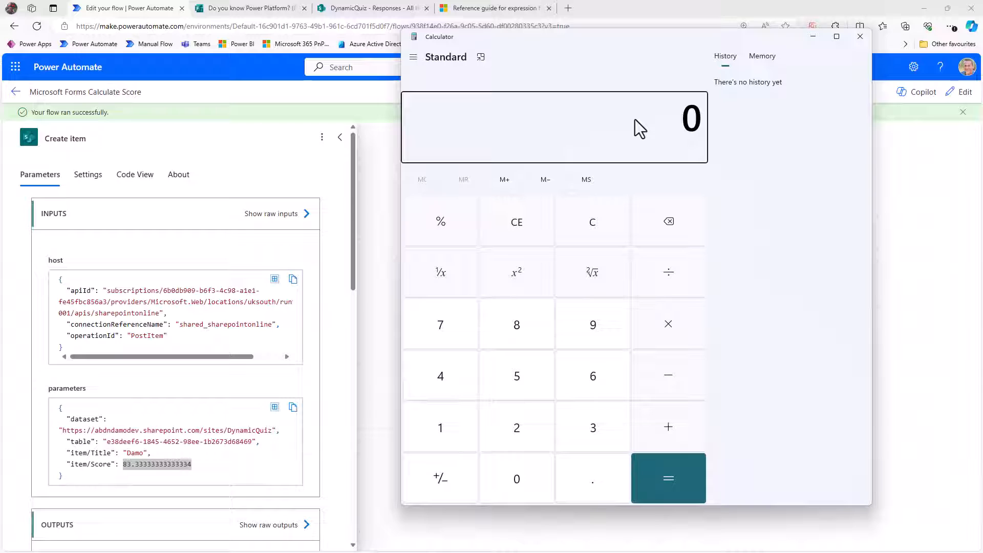
{"action": "key", "text": "5"}
{"action": "key", "text": "6"}
{"action": "key", "text": "Return"}
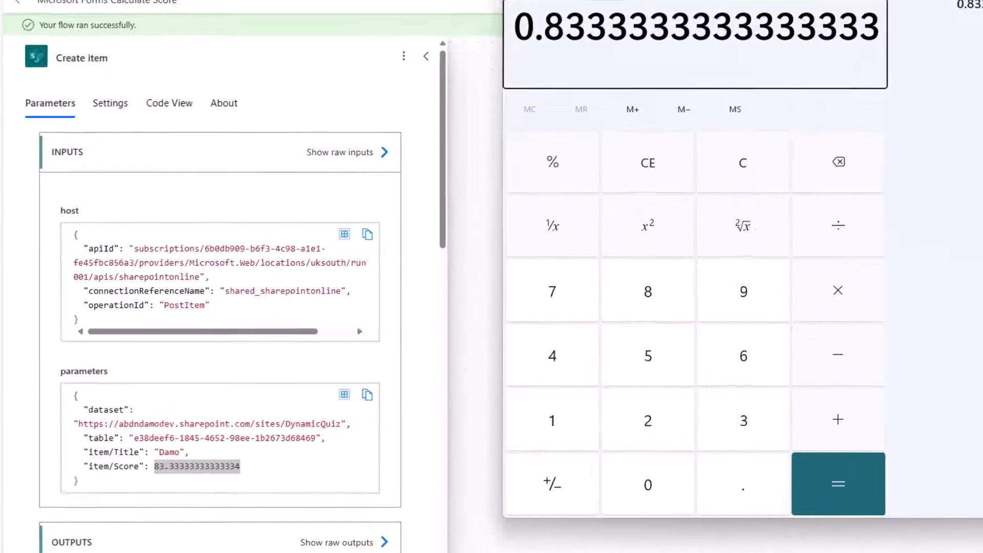
{"action": "left_click", "coordinate": [860, 38]}
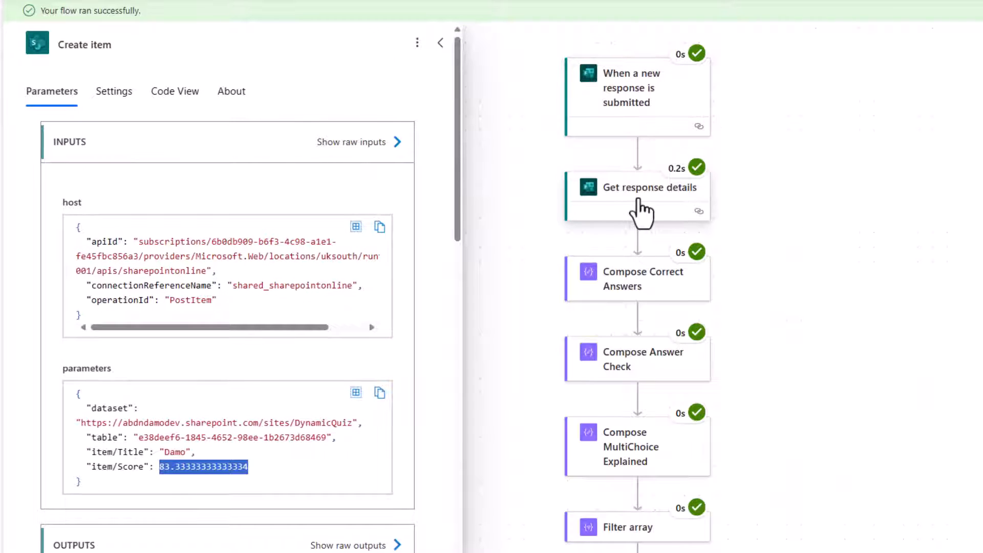
Step: Open the Compose Correct Answers action and scroll through its answer inputs A1 to A6
{"action": "left_click", "coordinate": [631, 290]}
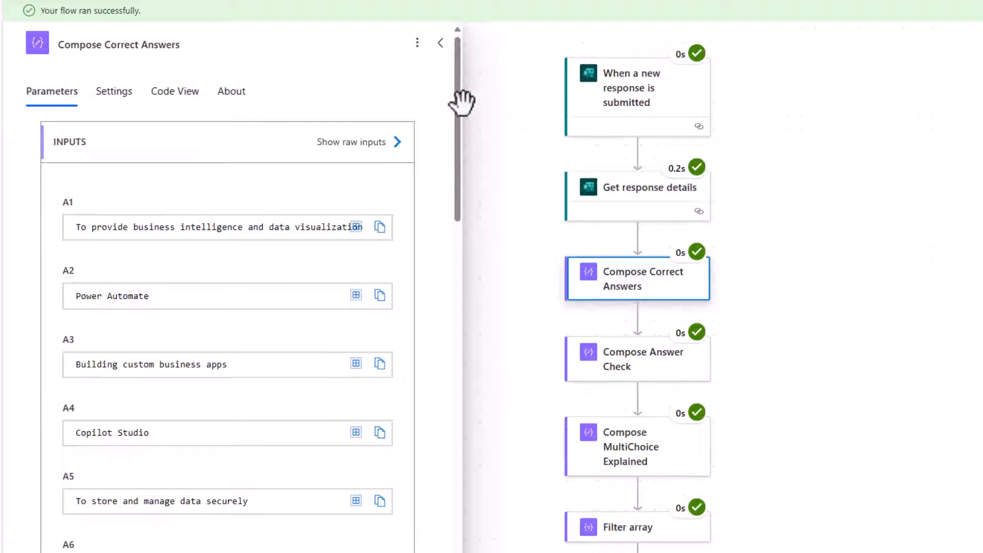
{"action": "left_click_drag", "start_coordinate": [456, 115], "coordinate": [457, 149]}
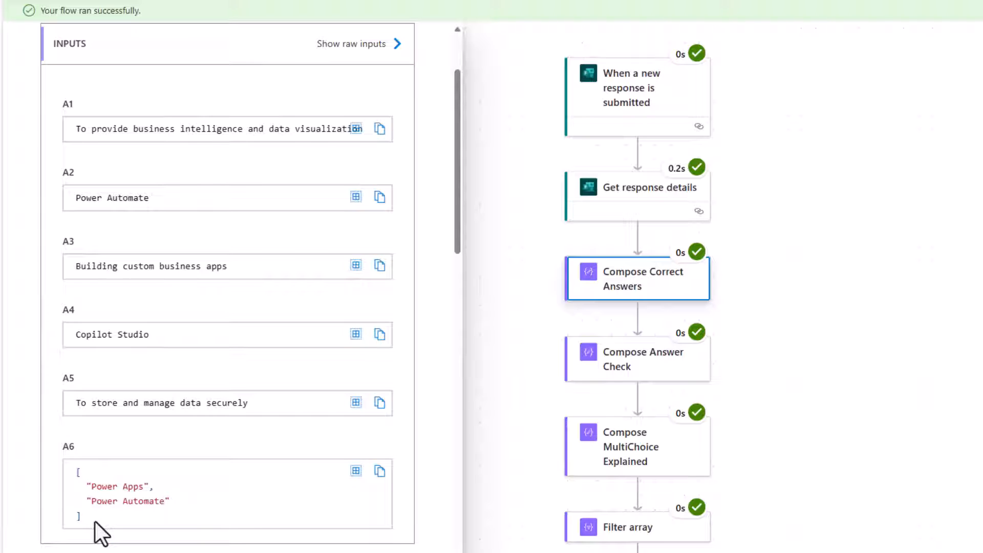
Step: Open the Compose Answer Check action, scroll its inputs and highlight the false answer entry
{"action": "left_click", "coordinate": [642, 369]}
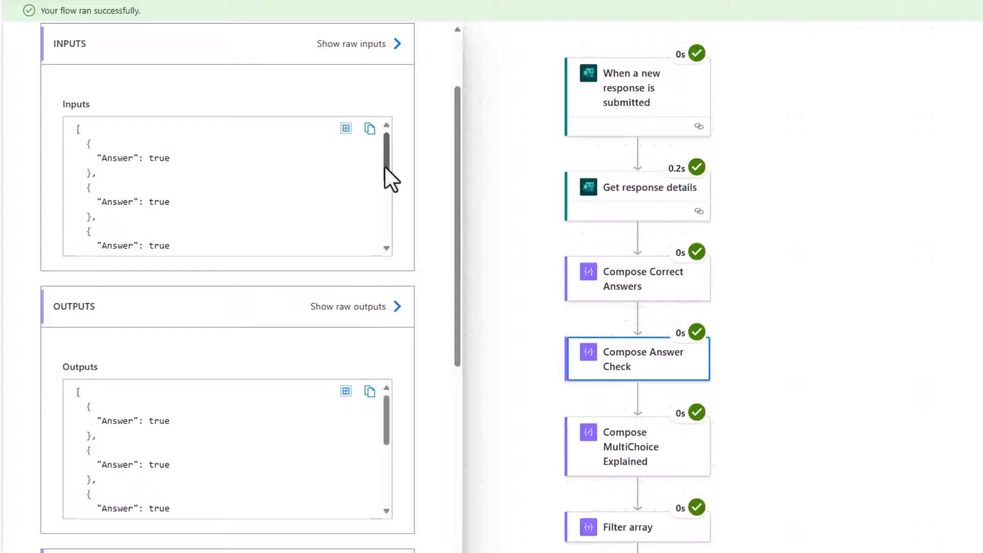
{"action": "left_click_drag", "start_coordinate": [386, 167], "coordinate": [389, 217]}
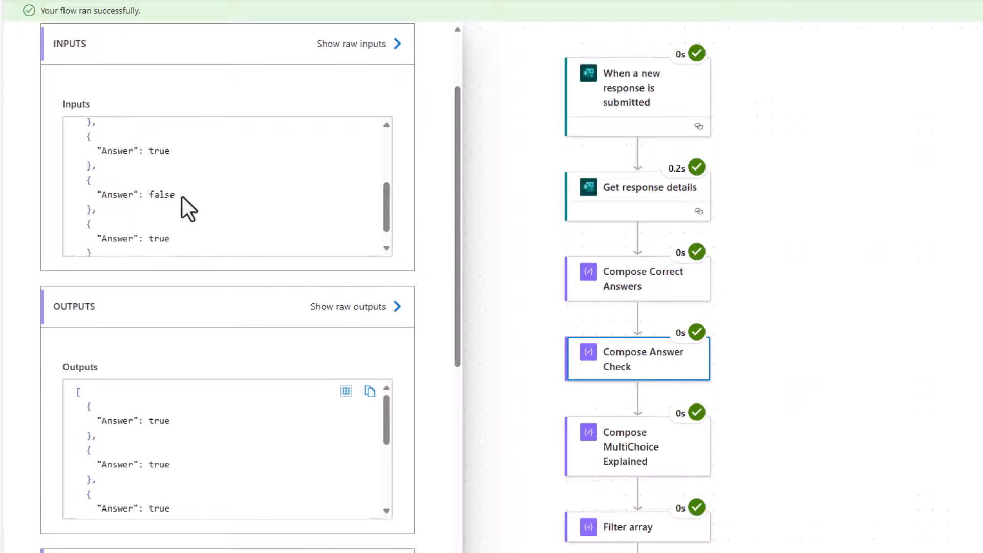
{"action": "left_click_drag", "start_coordinate": [183, 195], "coordinate": [95, 194]}
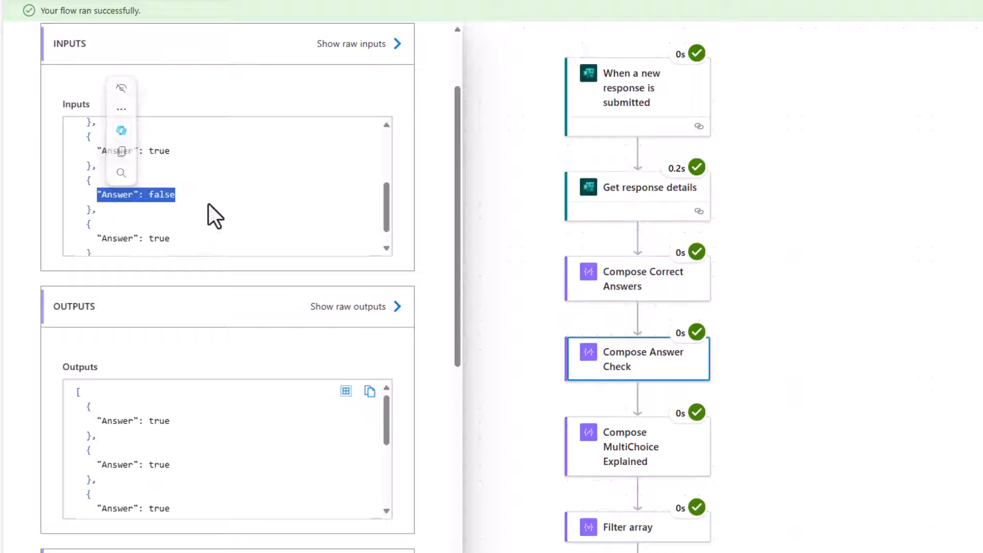
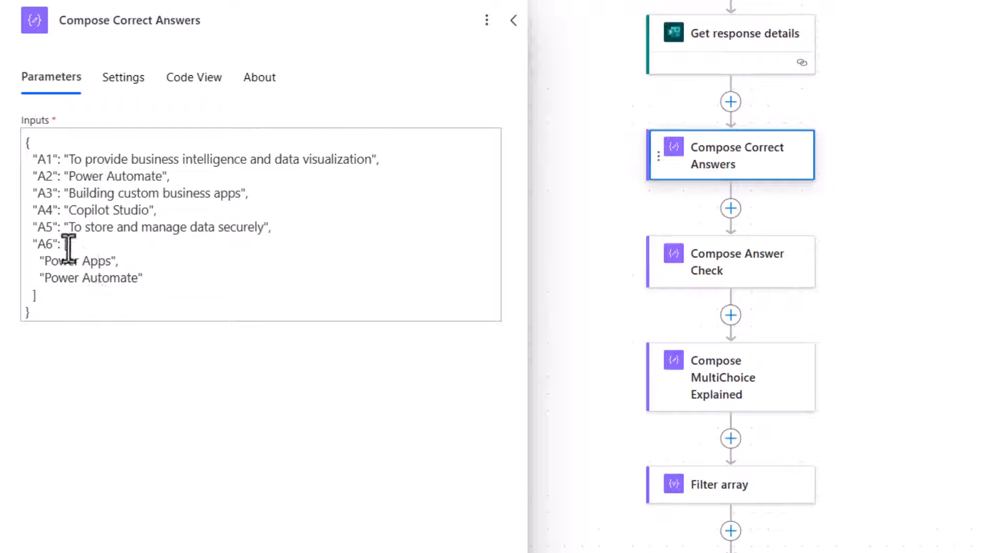
Step: Examine the A6 array of correct answers in the Compose Correct Answers inputs
{"action": "left_click_drag", "start_coordinate": [64, 244], "coordinate": [77, 293]}
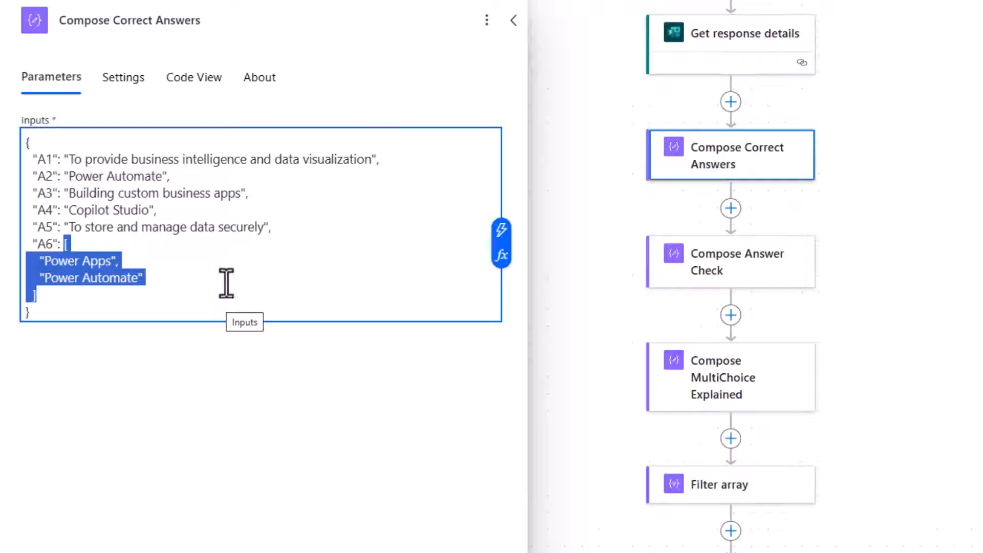
{"action": "left_click", "coordinate": [61, 244]}
{"action": "left_click", "coordinate": [56, 296]}
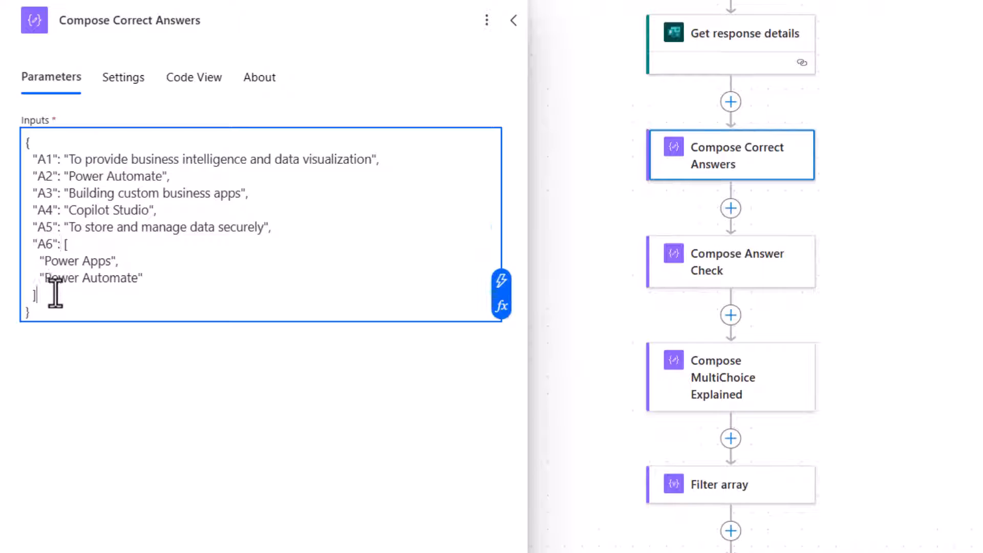
{"action": "left_click", "coordinate": [62, 244]}
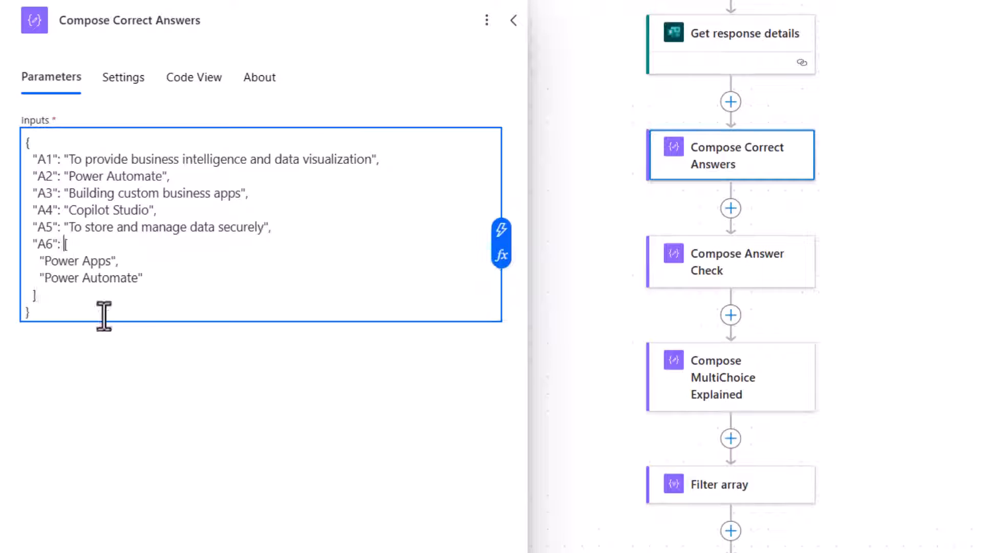
{"action": "left_click", "coordinate": [40, 293]}
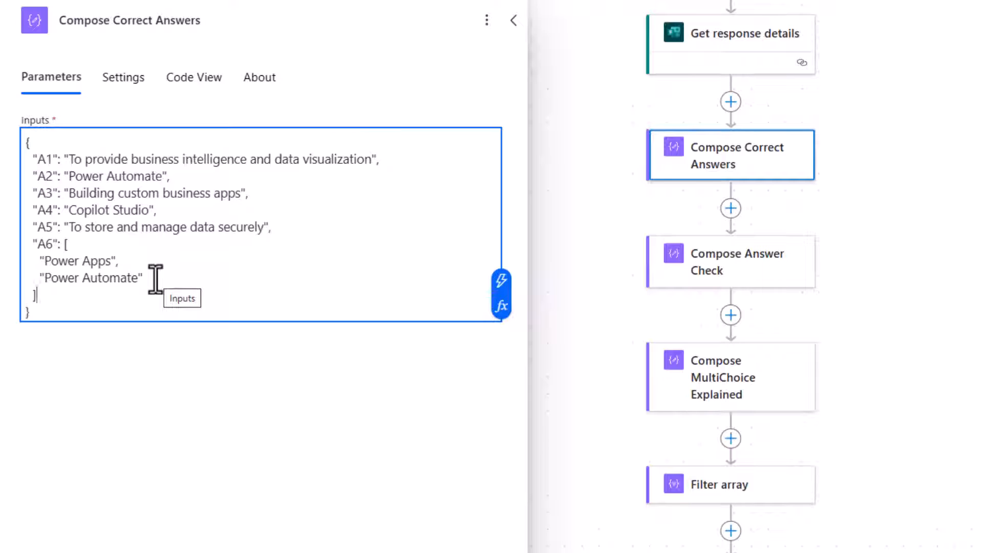
{"action": "left_click", "coordinate": [377, 164]}
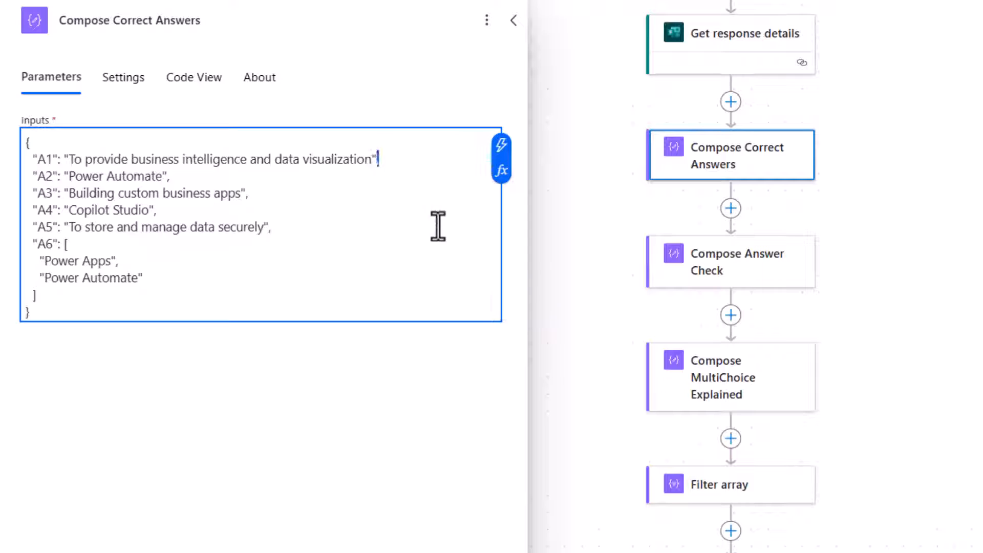
{"action": "left_click", "coordinate": [166, 179]}
{"action": "left_click", "coordinate": [247, 194]}
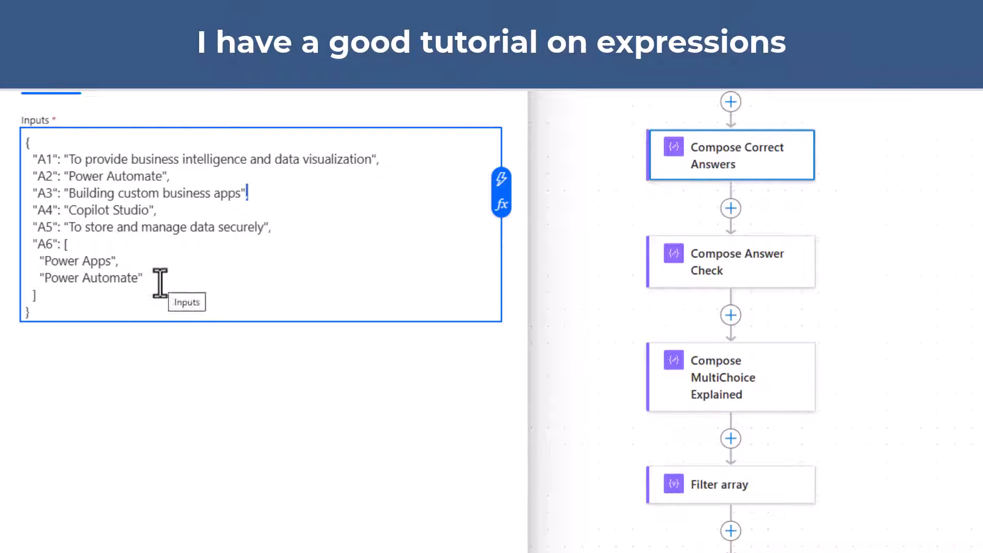
{"action": "left_click", "coordinate": [88, 293]}
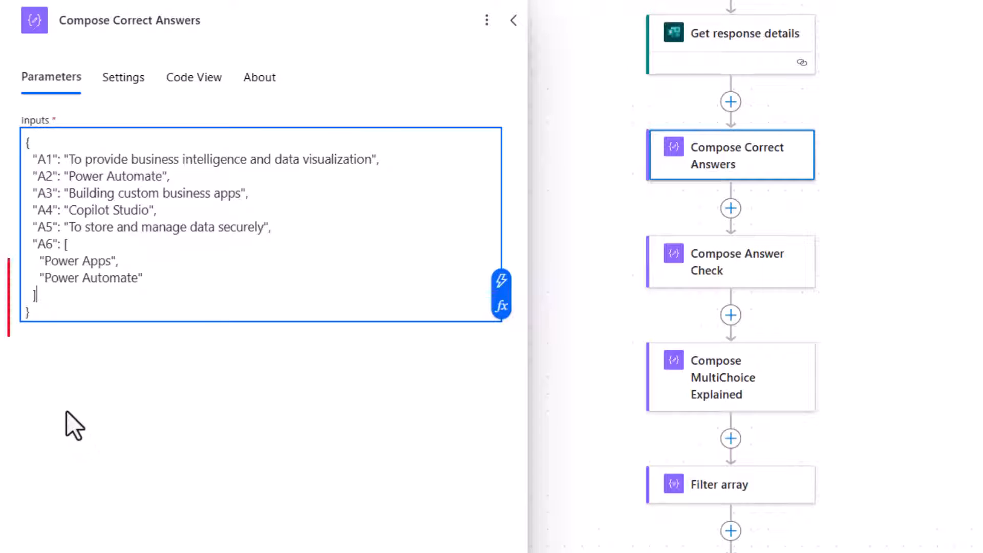
Step: Try adding a trailing comma after the A6 array in the inputs, then remove it again
{"action": "type", "text": ","}
{"action": "left_click", "coordinate": [559, 151]}
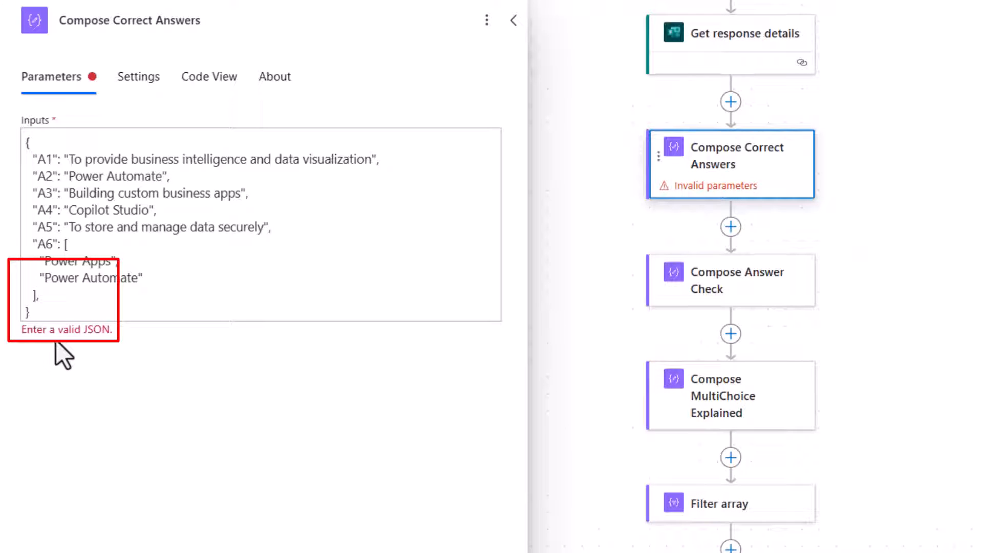
{"action": "left_click", "coordinate": [86, 299]}
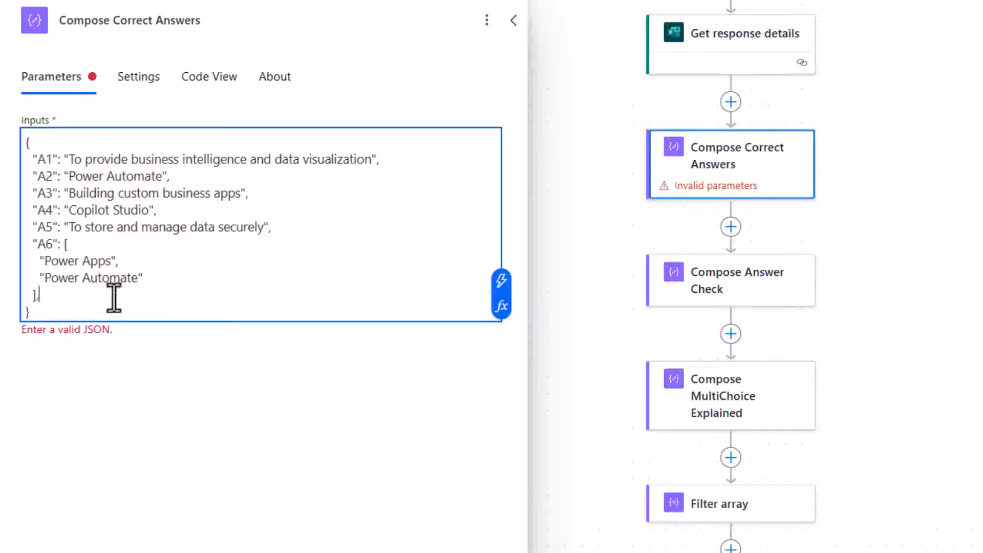
{"action": "key", "text": "BackSpace"}
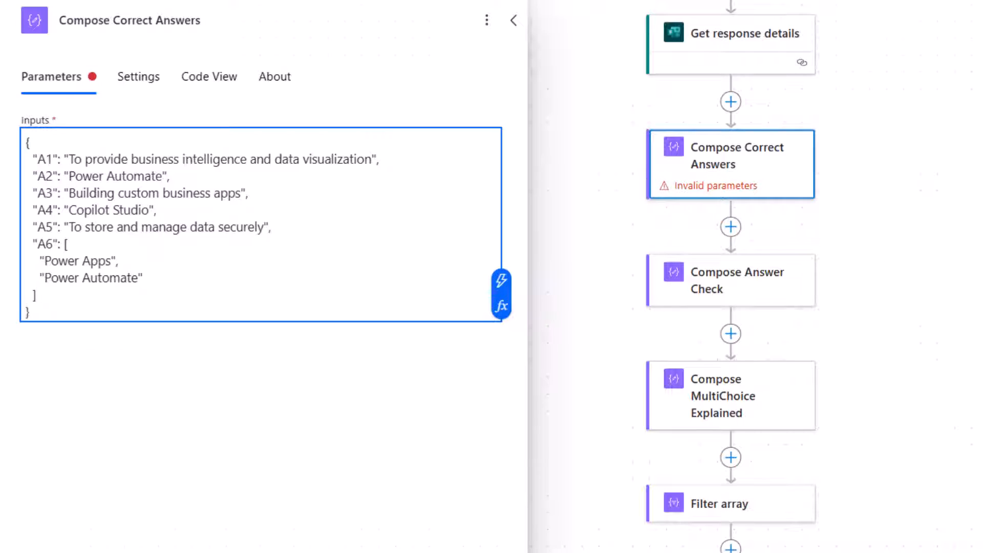
{"action": "left_click", "coordinate": [584, 185]}
{"action": "left_click", "coordinate": [717, 159]}
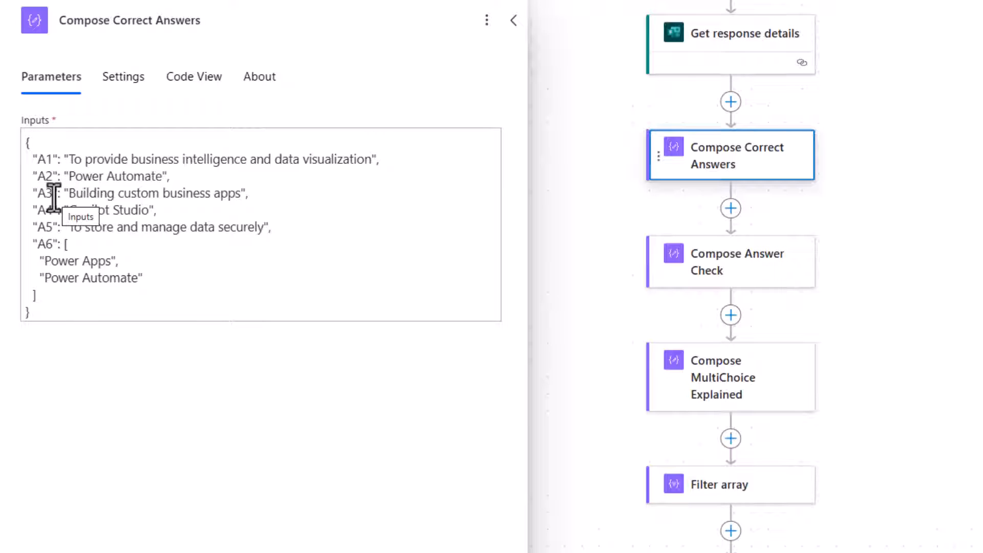
Step: Open the Compose Answer Check action and inspect the first answer's equals expression comparing A1 with the response
{"action": "left_click", "coordinate": [728, 275]}
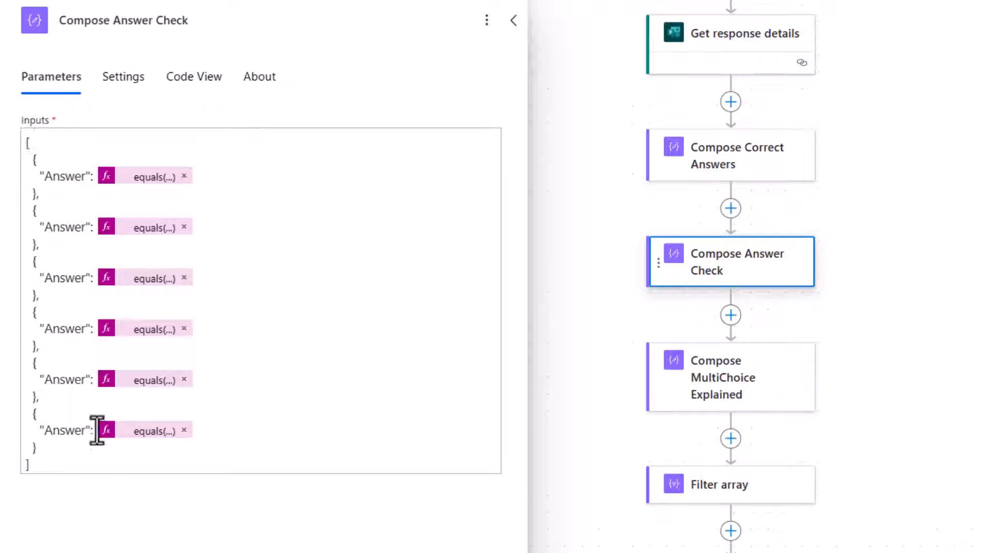
{"action": "left_click", "coordinate": [29, 160]}
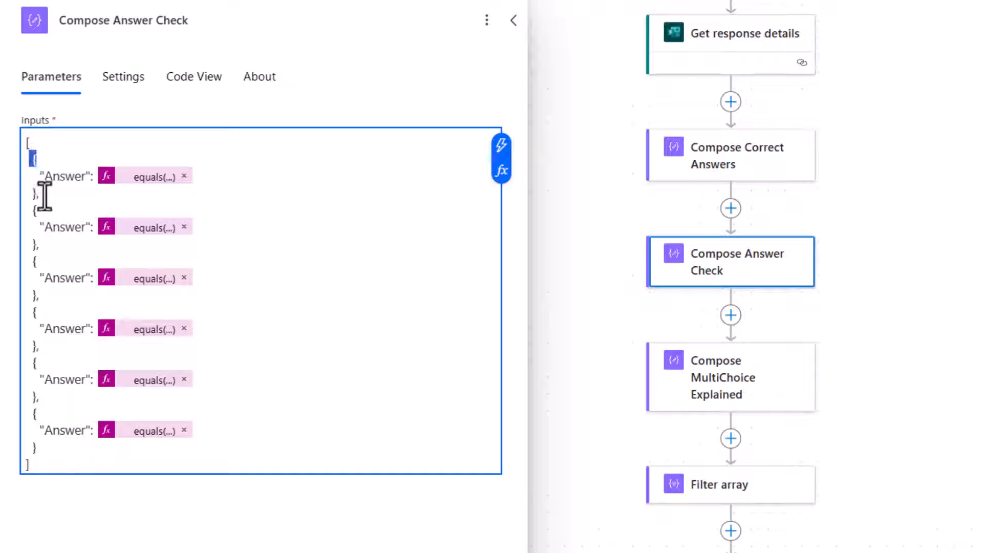
{"action": "double_click", "coordinate": [34, 193]}
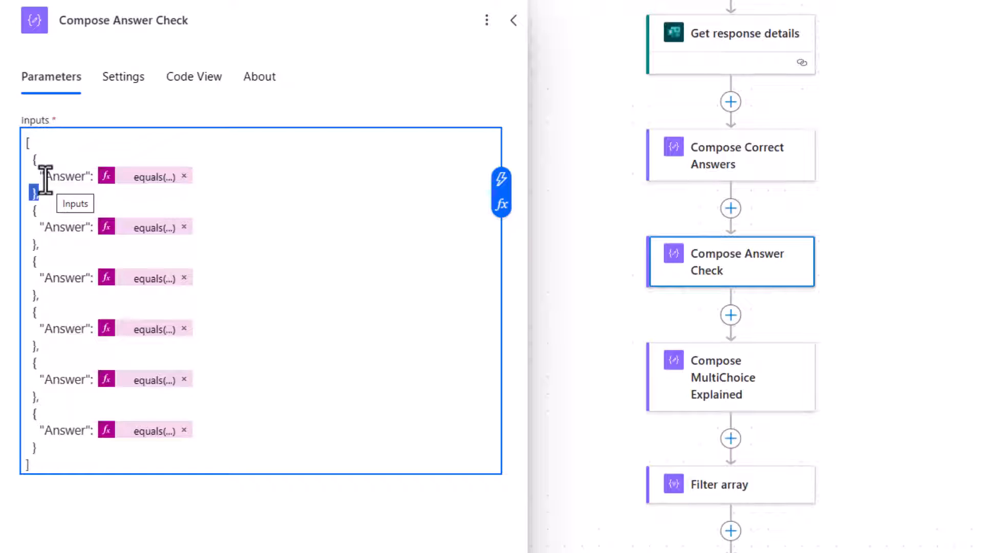
{"action": "left_click", "coordinate": [145, 178]}
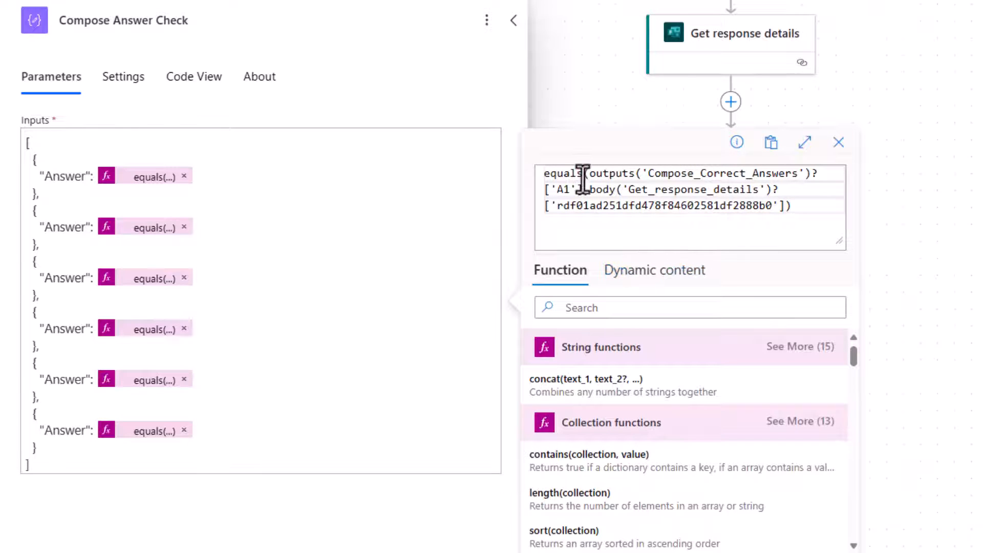
{"action": "left_click_drag", "start_coordinate": [590, 174], "coordinate": [805, 176]}
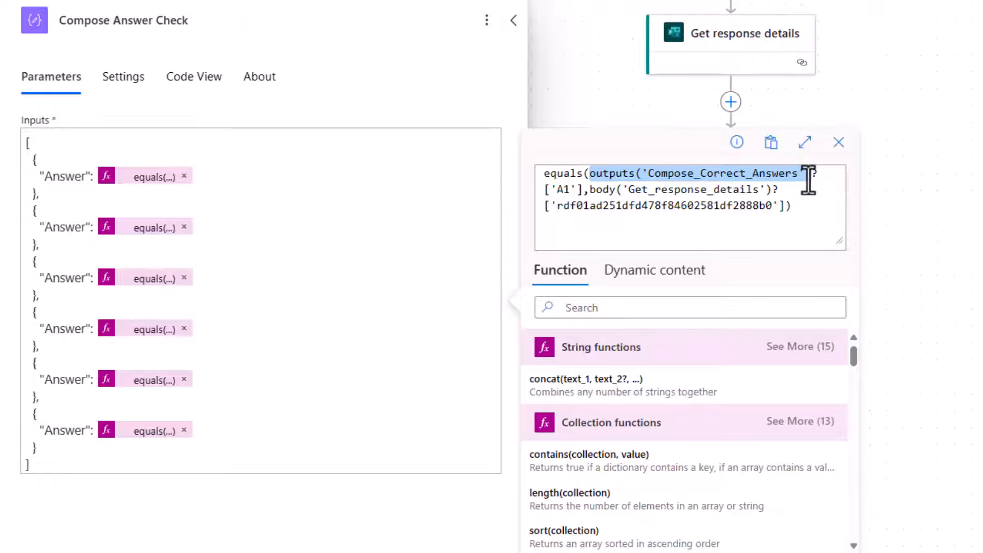
{"action": "left_click_drag", "start_coordinate": [812, 179], "coordinate": [584, 190]}
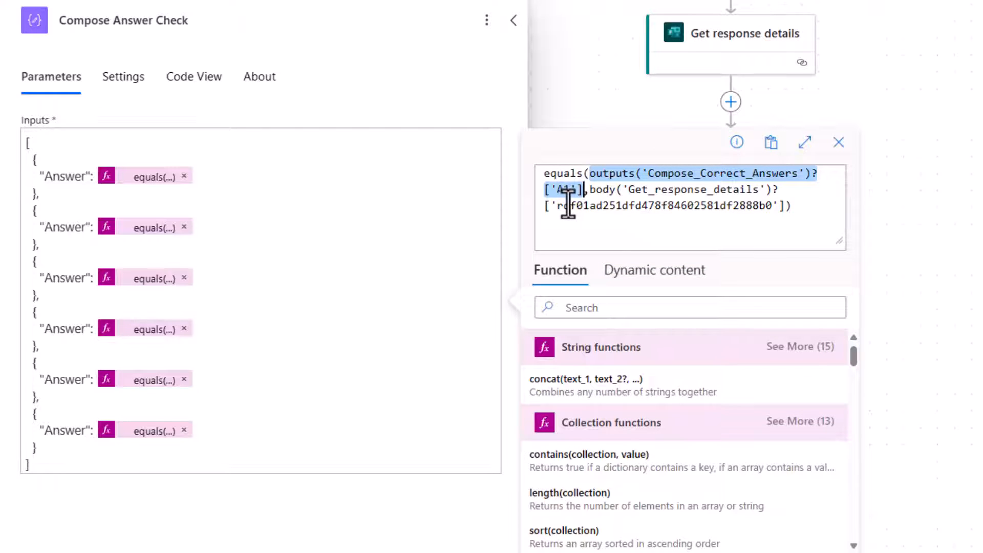
{"action": "left_click", "coordinate": [589, 191]}
{"action": "left_click_drag", "start_coordinate": [598, 195], "coordinate": [787, 207]}
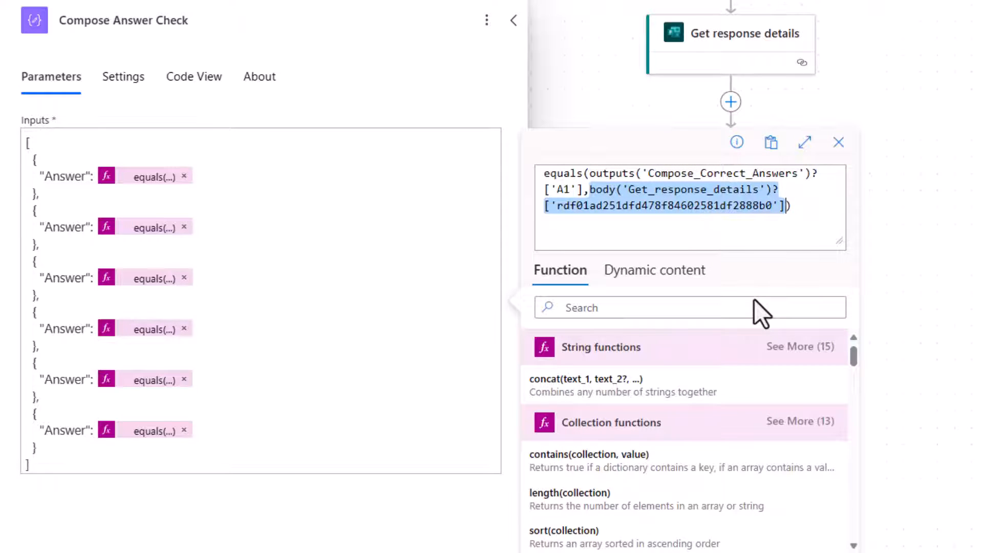
Step: Browse the dynamic content available from Get response details for the quiz questions
{"action": "left_click", "coordinate": [666, 274]}
{"action": "scroll", "coordinate": [745, 420], "scroll_direction": "down", "scroll_amount": 8}
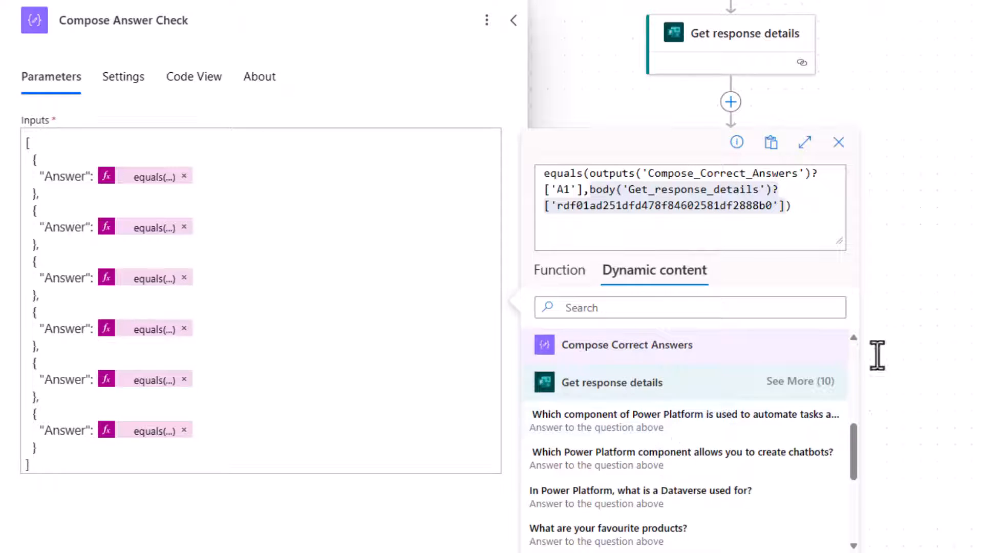
{"action": "scroll", "coordinate": [670, 502], "scroll_direction": "down", "scroll_amount": 1}
{"action": "scroll", "coordinate": [668, 497], "scroll_direction": "down", "scroll_amount": 3}
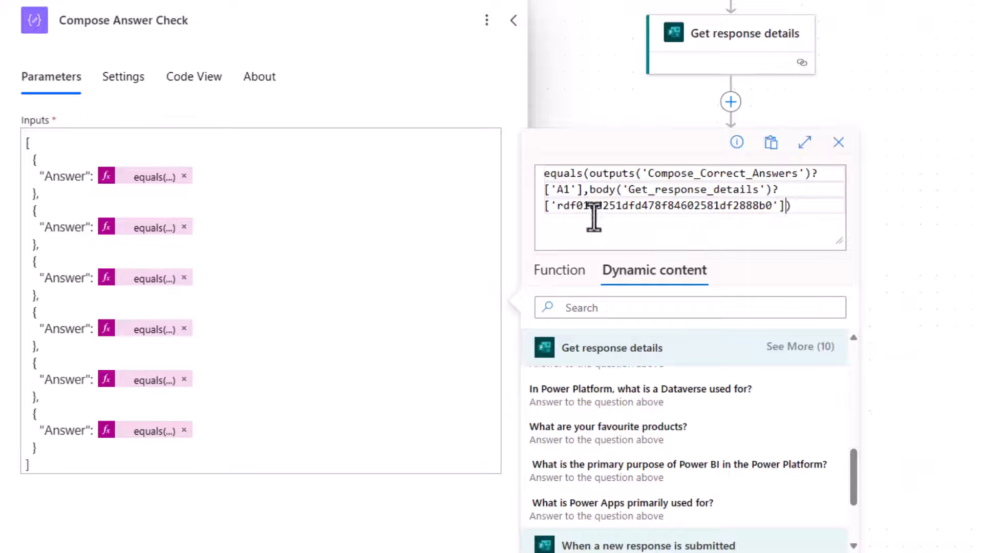
Step: Open the equals expressions of the second, third and fifth answers and inspect their comparisons
{"action": "left_click", "coordinate": [150, 228]}
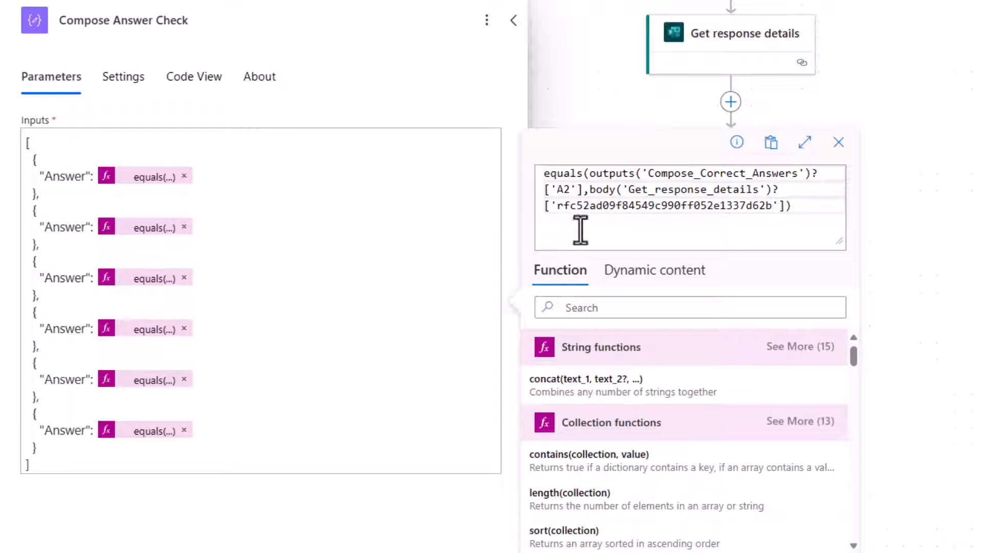
{"action": "double_click", "coordinate": [564, 189]}
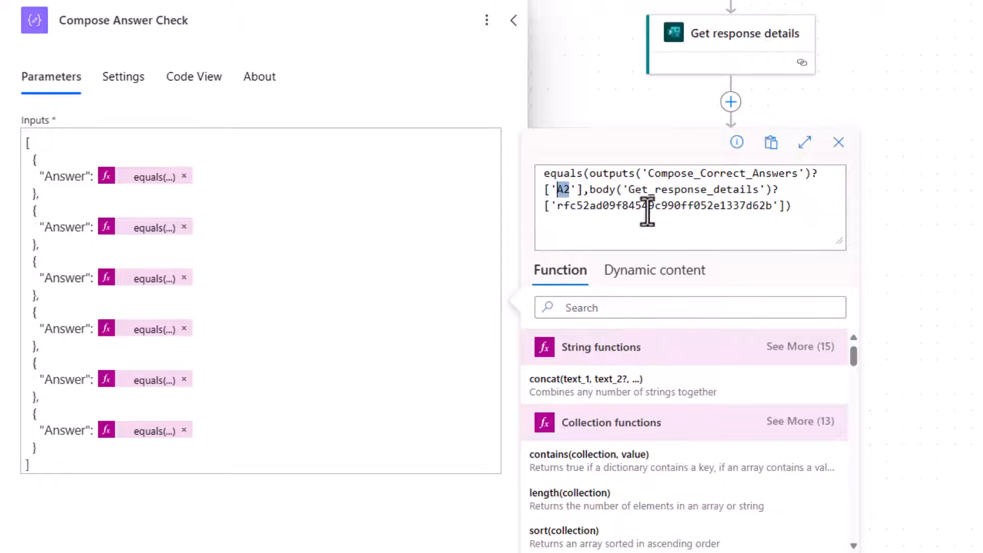
{"action": "left_click_drag", "start_coordinate": [592, 190], "coordinate": [783, 229]}
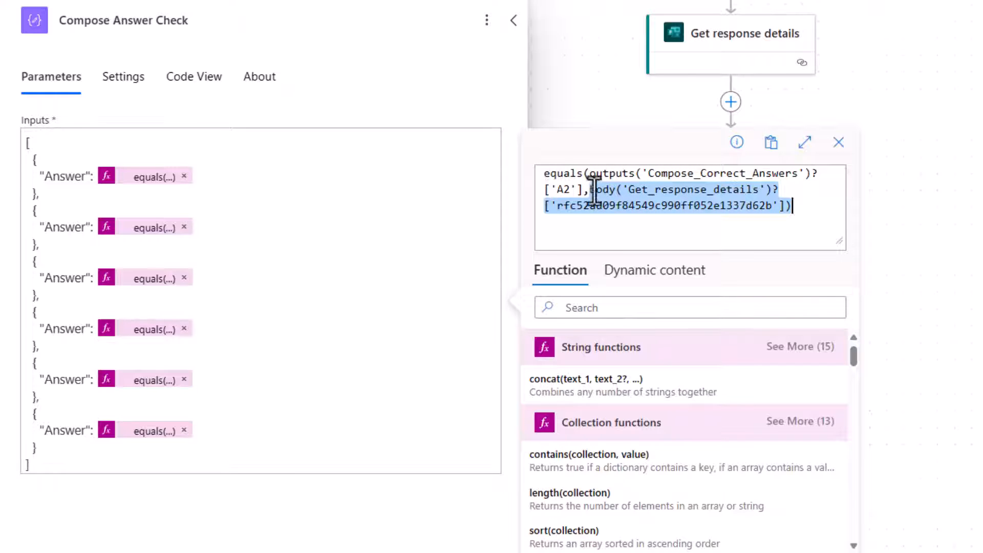
{"action": "left_click", "coordinate": [149, 281]}
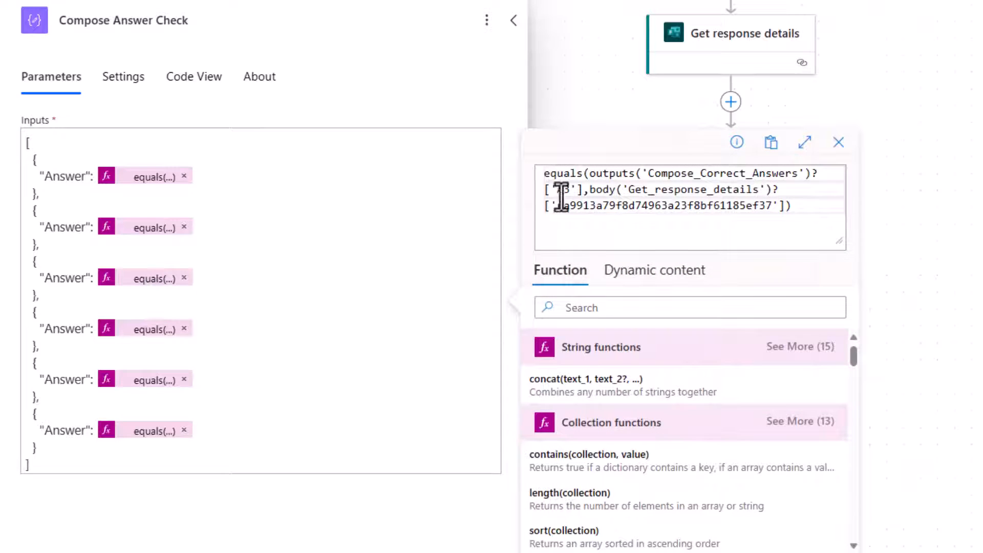
{"action": "left_click", "coordinate": [154, 382]}
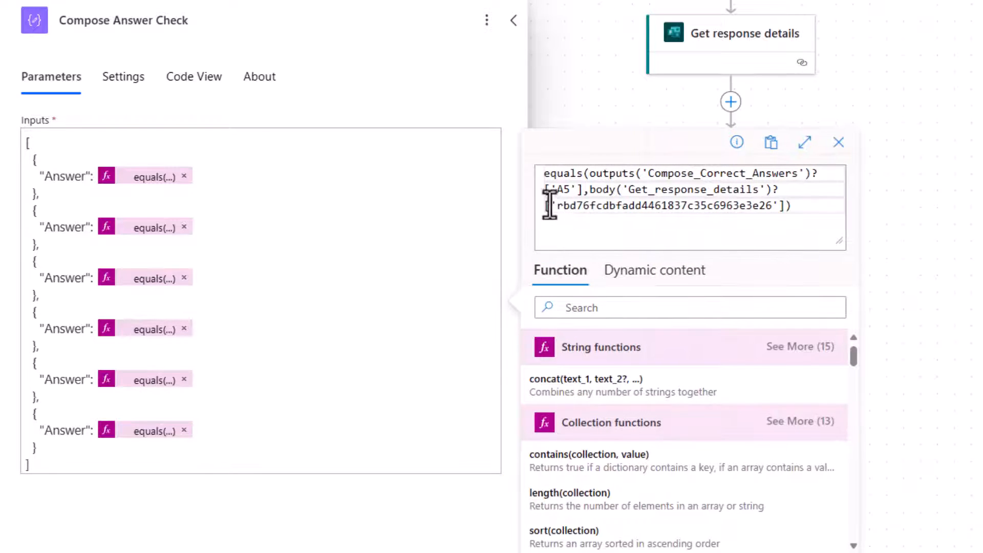
{"action": "left_click_drag", "start_coordinate": [591, 190], "coordinate": [786, 207]}
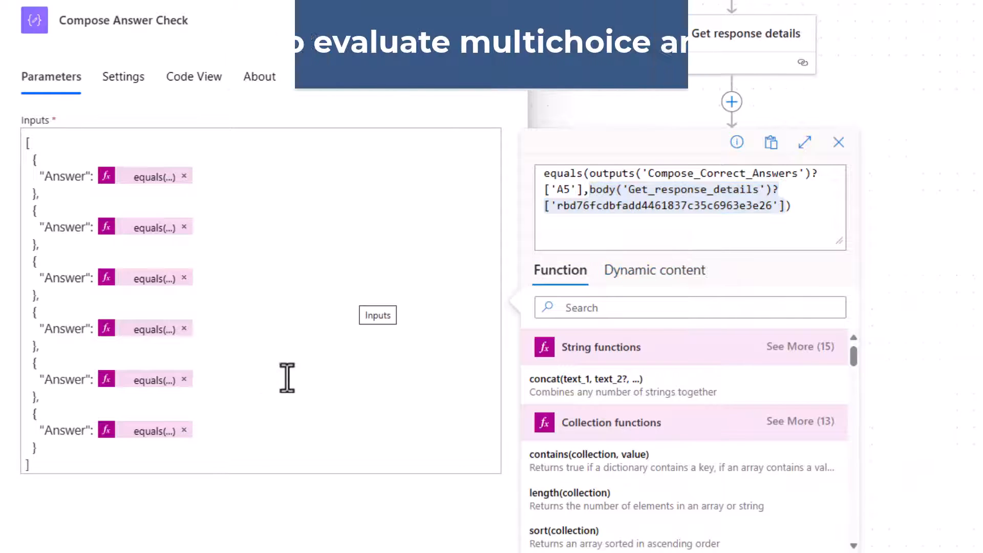
Step: Inspect the sixth answer's expression comparing the sorted A6 array with the sorted response array, then close it
{"action": "left_click", "coordinate": [150, 432]}
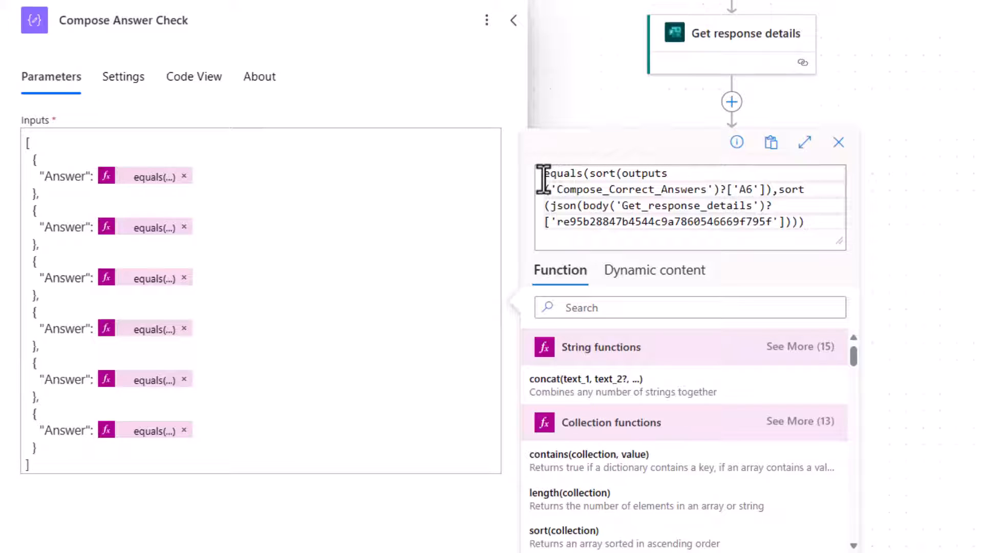
{"action": "left_click_drag", "start_coordinate": [581, 174], "coordinate": [542, 173]}
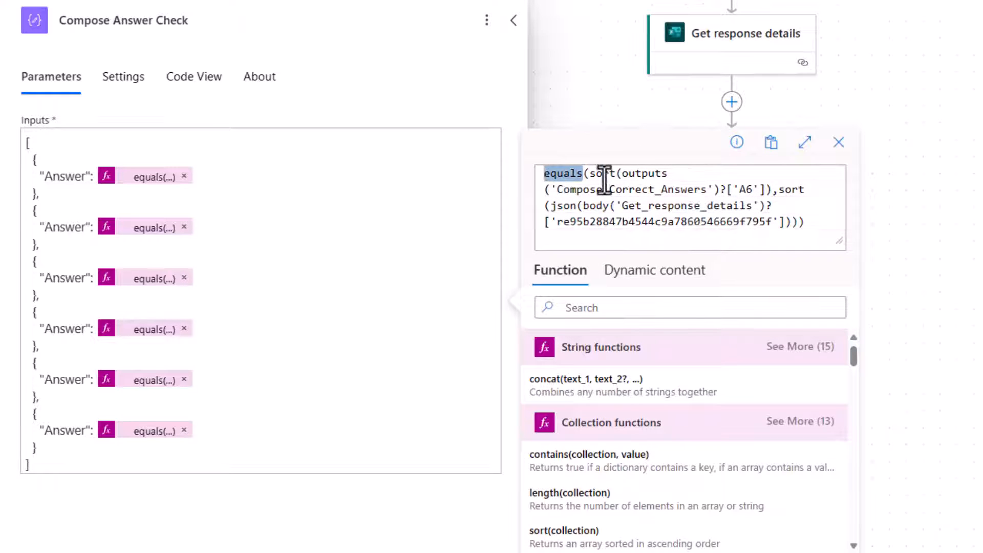
{"action": "left_click_drag", "start_coordinate": [623, 174], "coordinate": [592, 169]}
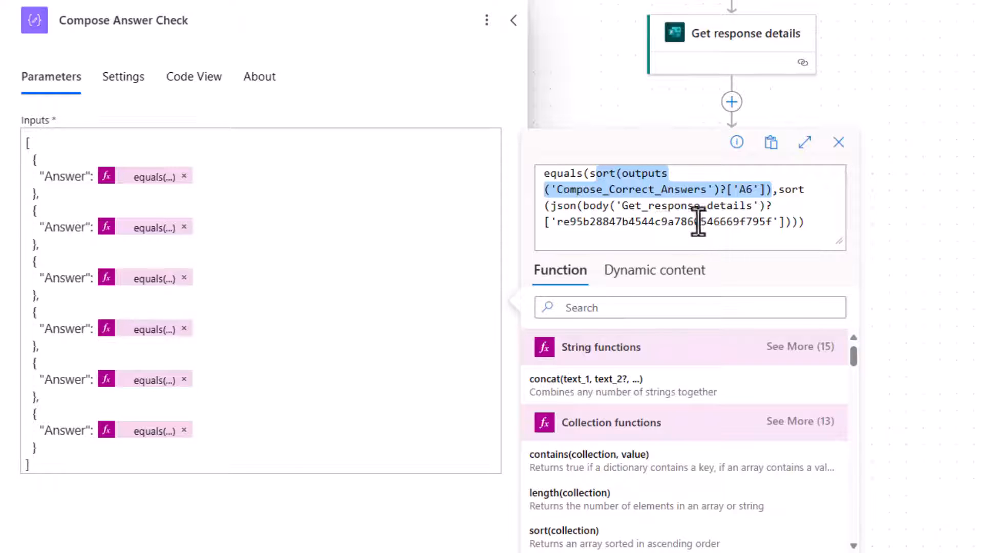
{"action": "left_click_drag", "start_coordinate": [588, 211], "coordinate": [785, 223]}
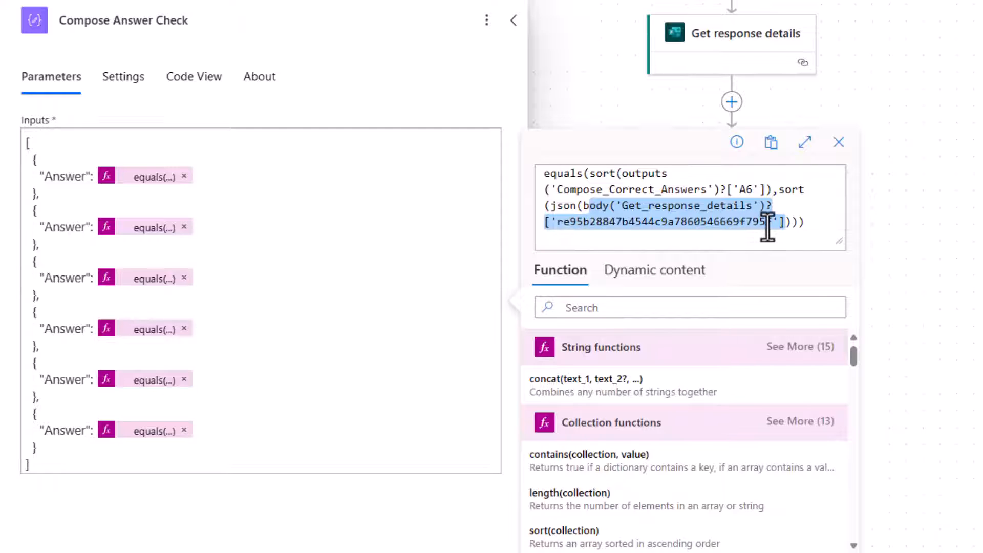
{"action": "left_click_drag", "start_coordinate": [563, 208], "coordinate": [790, 221]}
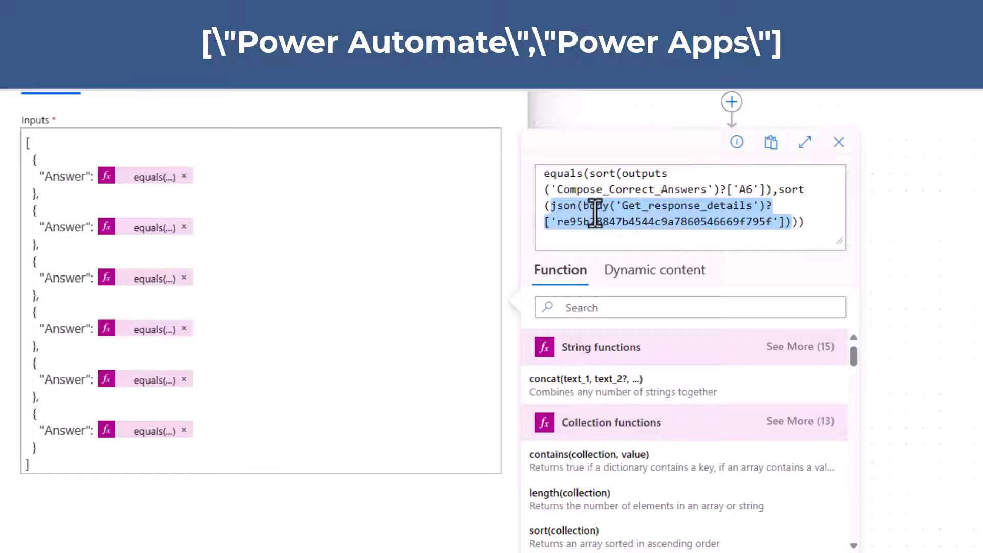
{"action": "left_click", "coordinate": [781, 190]}
{"action": "left_click_drag", "start_coordinate": [783, 192], "coordinate": [799, 222]}
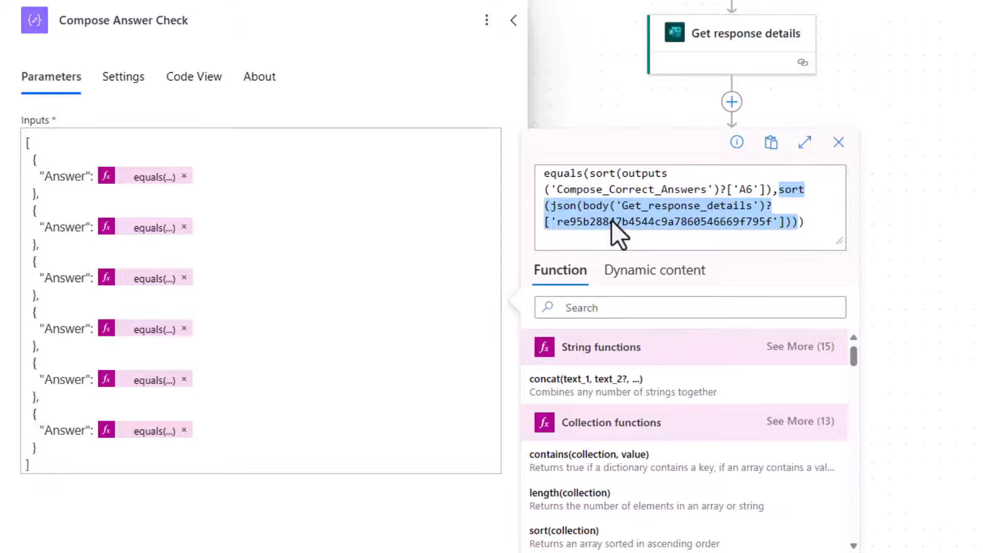
{"action": "key", "text": "Escape"}
Step: Open the Compose MultiChoice Explained action and inspect the Different Case expression comparing a created array with the response
{"action": "left_click", "coordinate": [736, 398]}
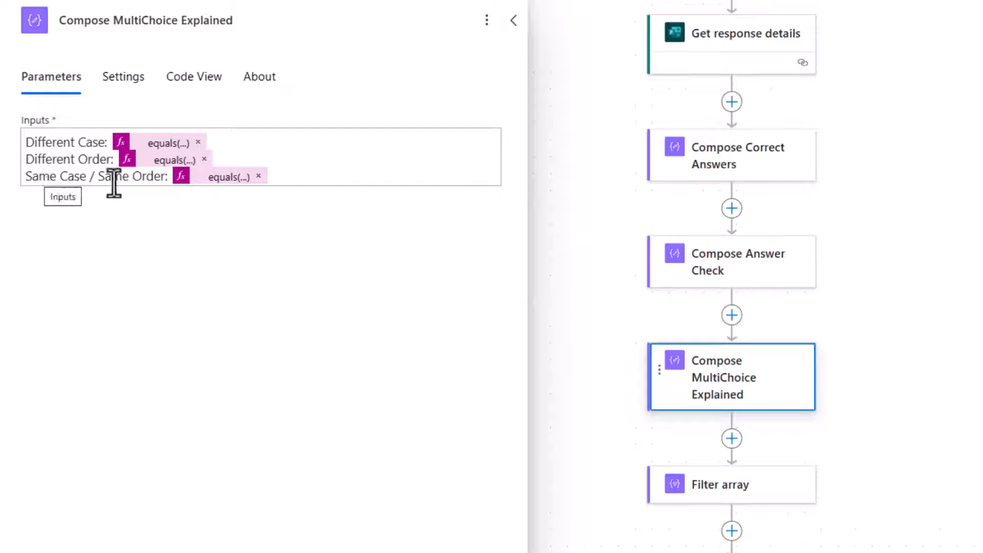
{"action": "left_click", "coordinate": [163, 142]}
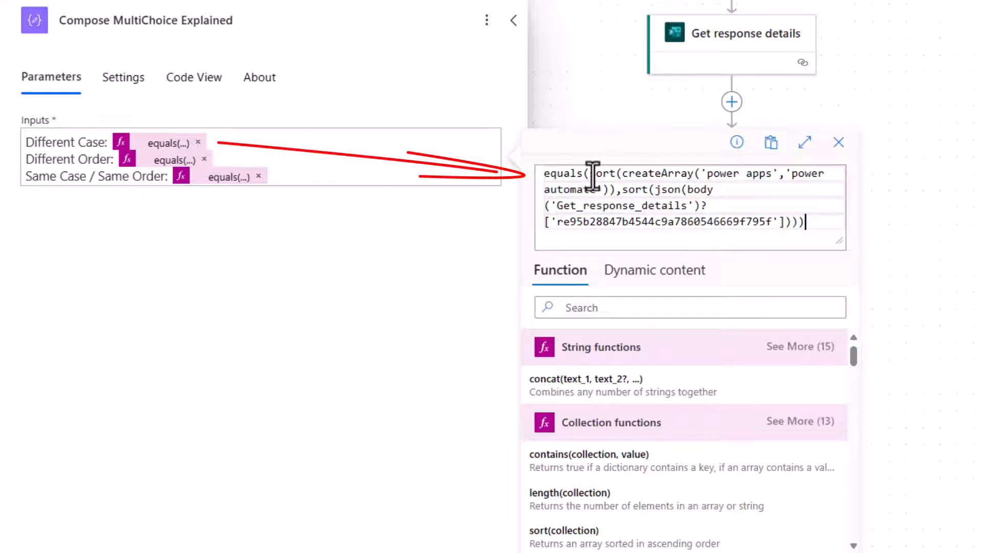
{"action": "left_click_drag", "start_coordinate": [590, 174], "coordinate": [610, 175]}
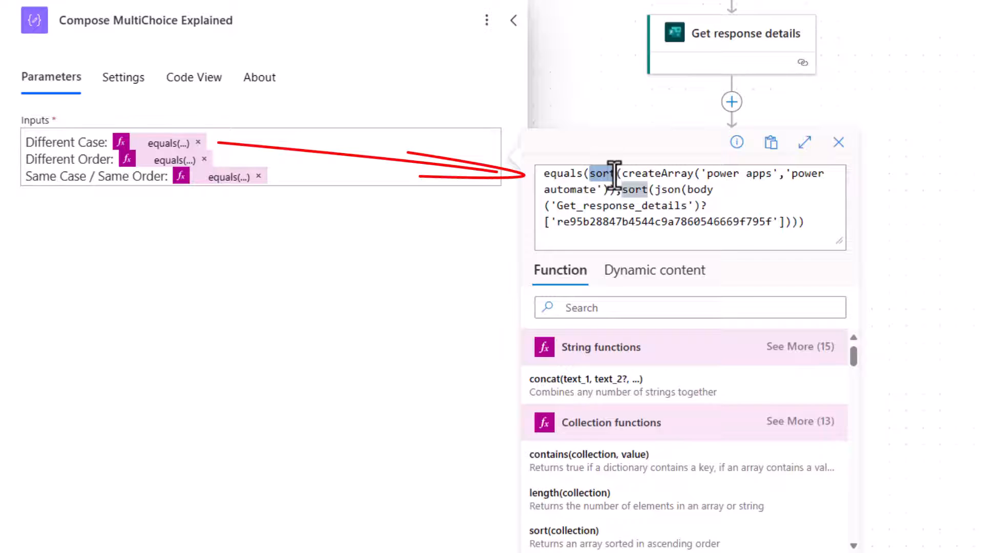
{"action": "left_click", "coordinate": [613, 190], "text": "shift"}
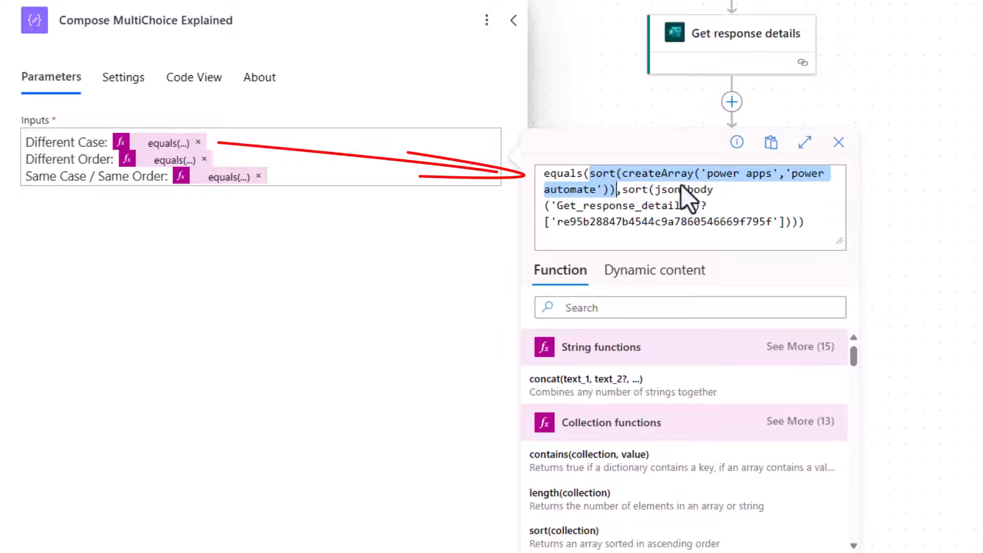
{"action": "key", "text": "shift+Right"}
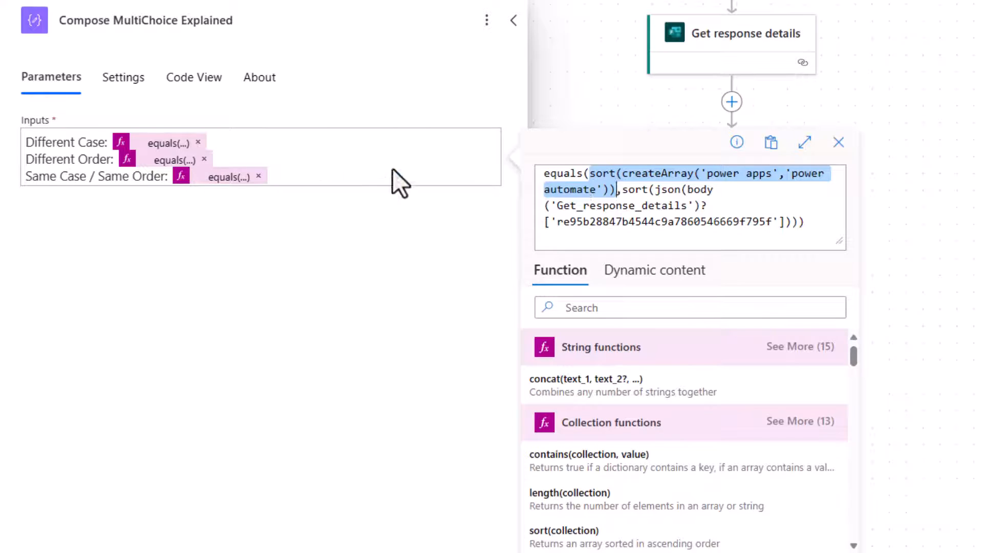
Step: Inspect the Different Order and Same Case / Same Order expressions comparing the sorted A6 answers with the response
{"action": "left_click", "coordinate": [164, 160]}
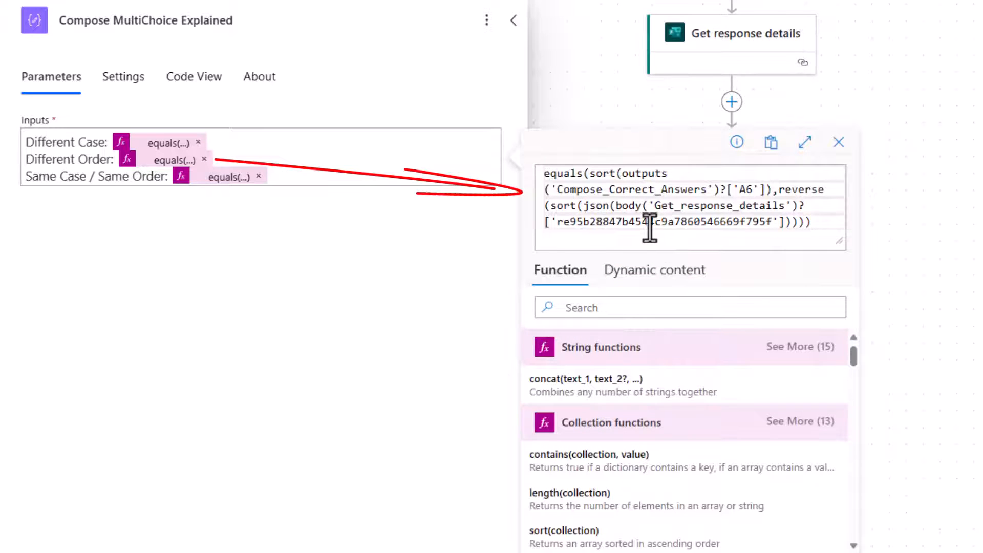
{"action": "left_click_drag", "start_coordinate": [590, 174], "coordinate": [772, 190]}
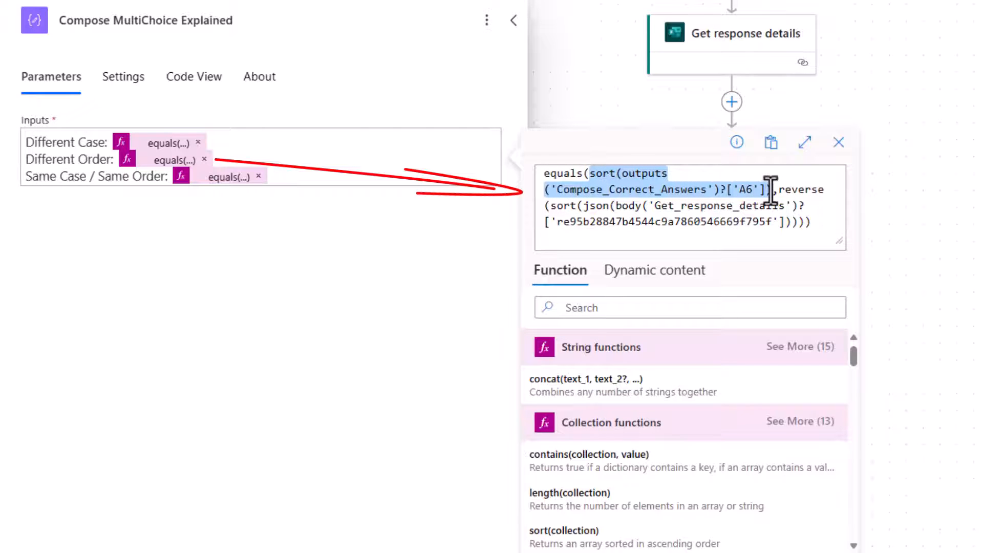
{"action": "left_click_drag", "start_coordinate": [552, 206], "coordinate": [799, 222]}
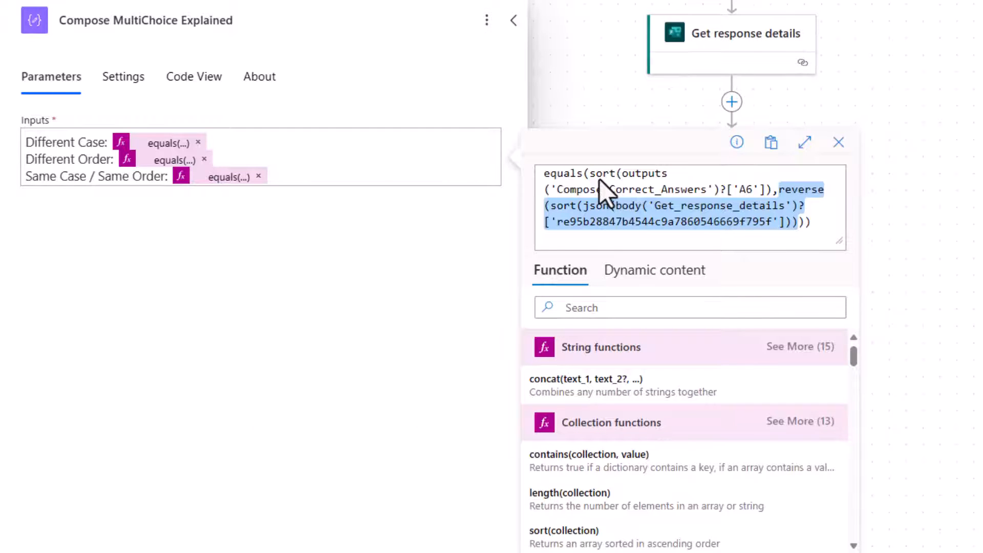
{"action": "left_click", "coordinate": [215, 178]}
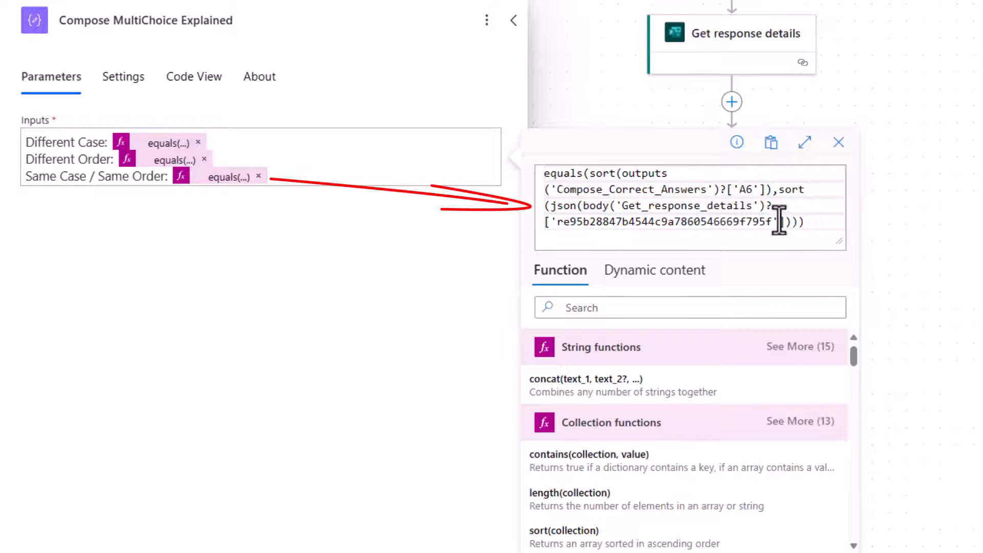
{"action": "left_click_drag", "start_coordinate": [590, 174], "coordinate": [797, 222]}
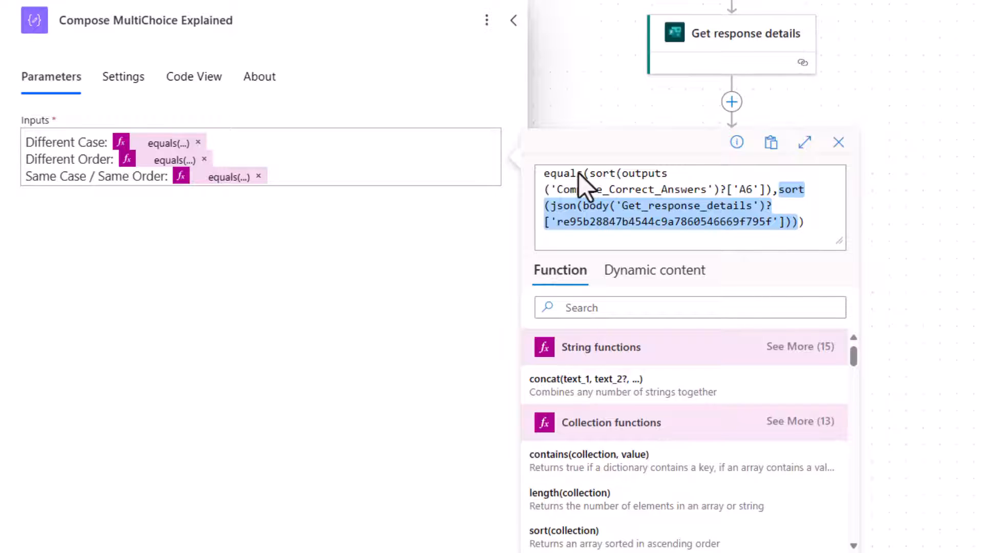
{"action": "left_click", "coordinate": [175, 160]}
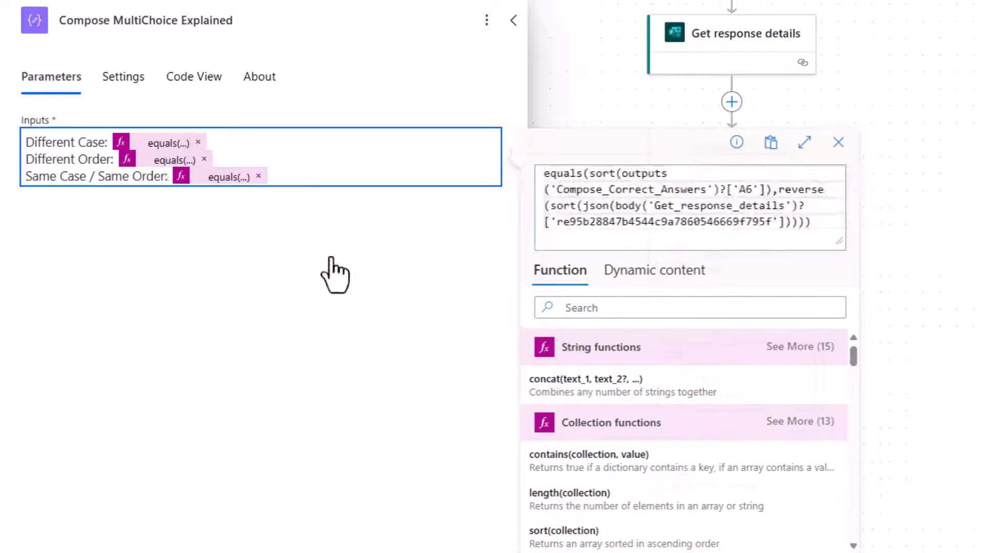
Step: Inspect the Filter array condition and the Compose Percentage expression dividing filtered results by total answers
{"action": "left_click", "coordinate": [717, 493]}
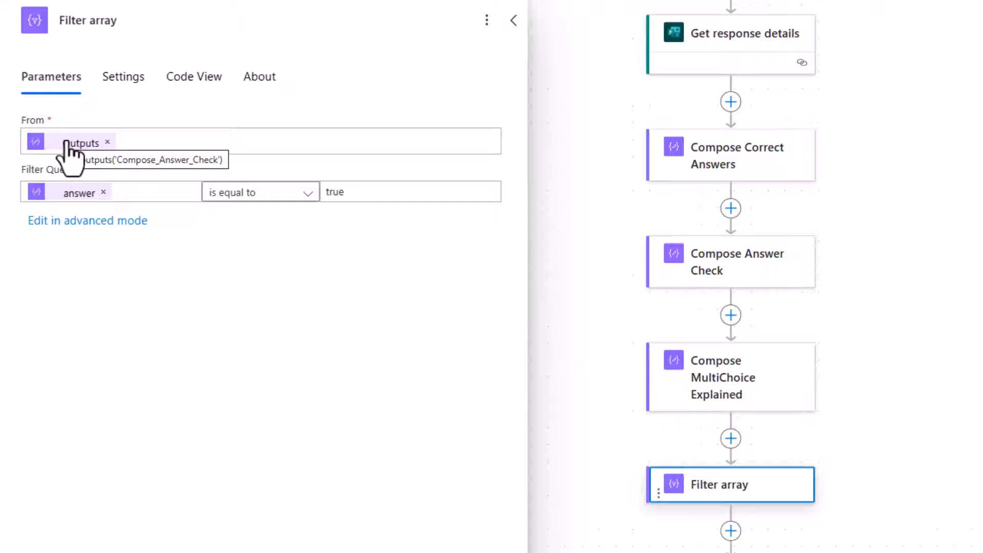
{"action": "left_click", "coordinate": [68, 194]}
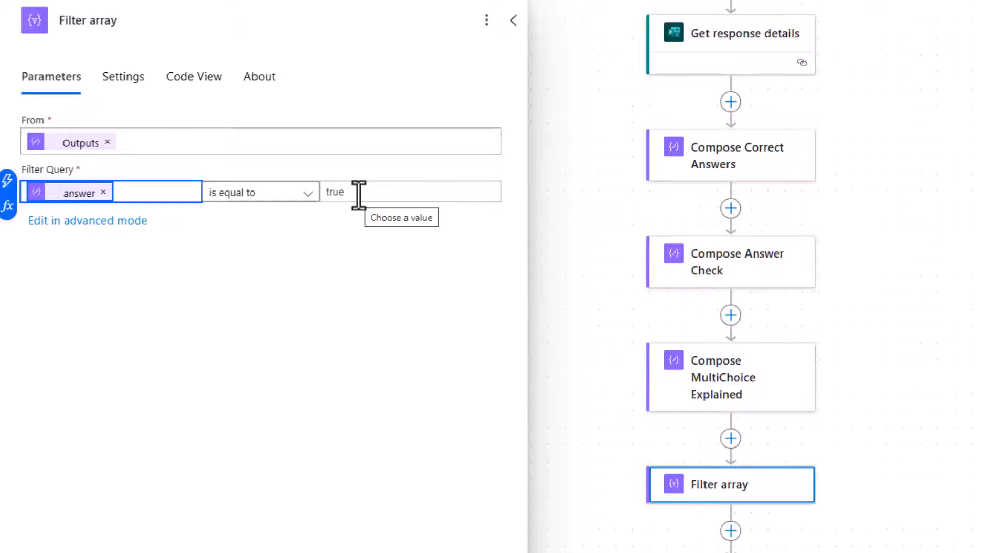
{"action": "left_click", "coordinate": [717, 552]}
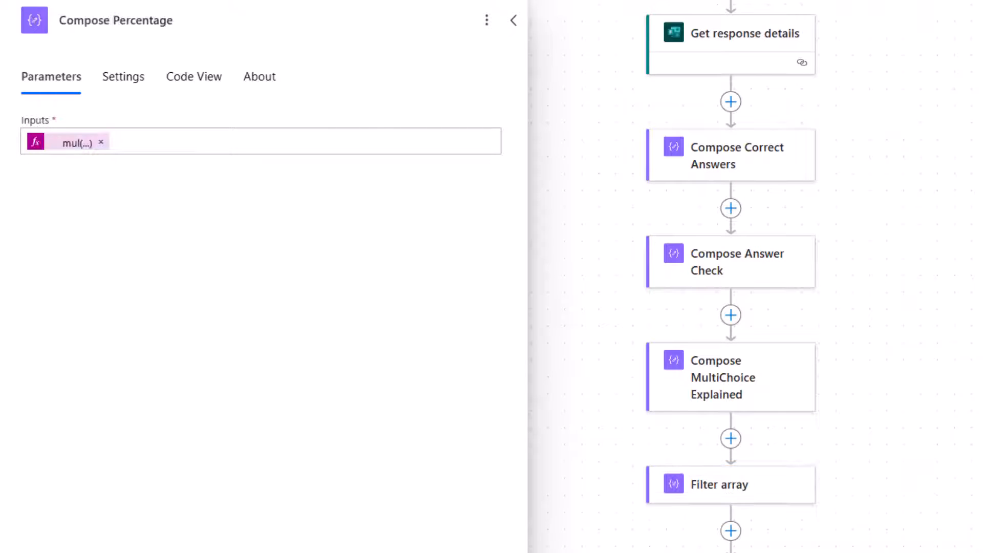
{"action": "left_click", "coordinate": [64, 145]}
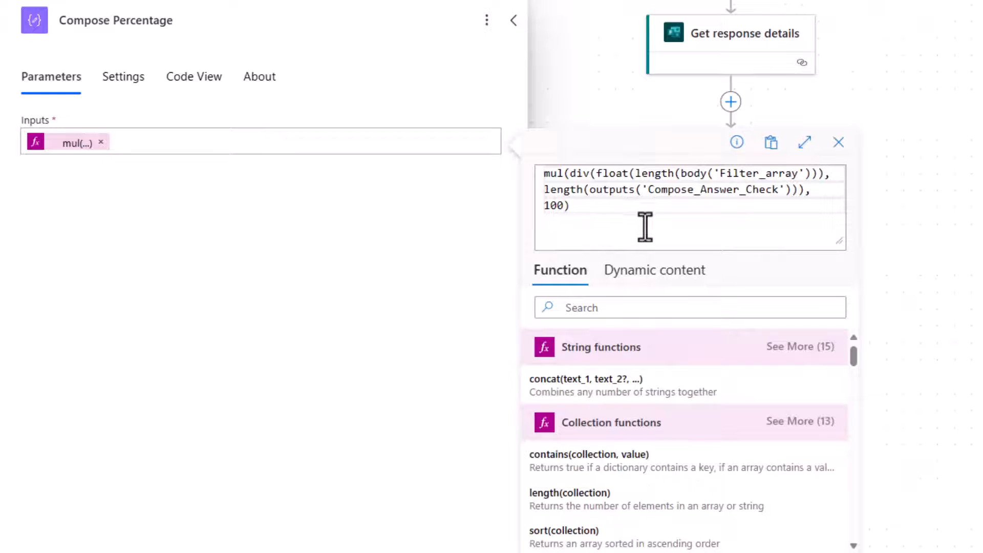
{"action": "left_click_drag", "start_coordinate": [598, 173], "coordinate": [812, 180]}
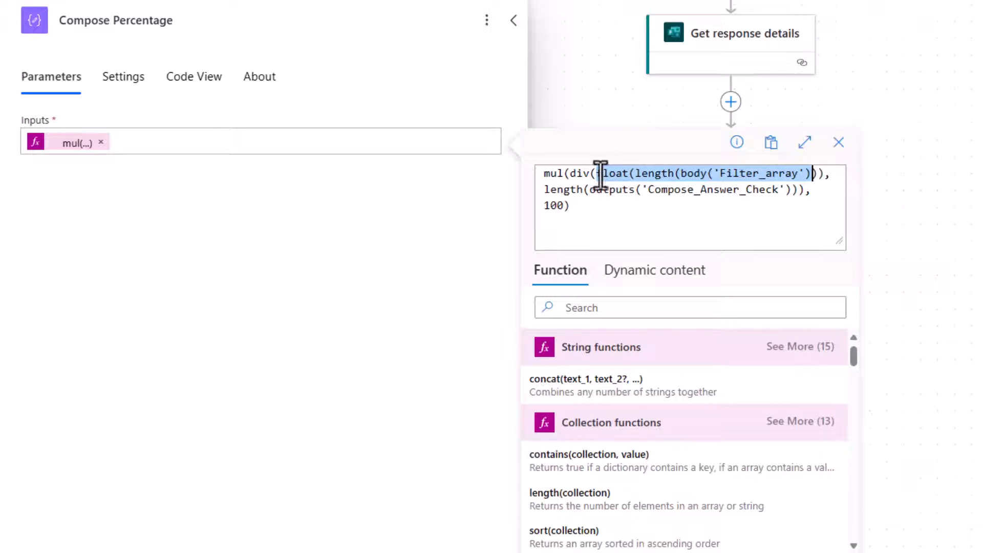
{"action": "left_click_drag", "start_coordinate": [569, 174], "coordinate": [823, 171]}
{"action": "left_click_drag", "start_coordinate": [544, 189], "coordinate": [768, 199]}
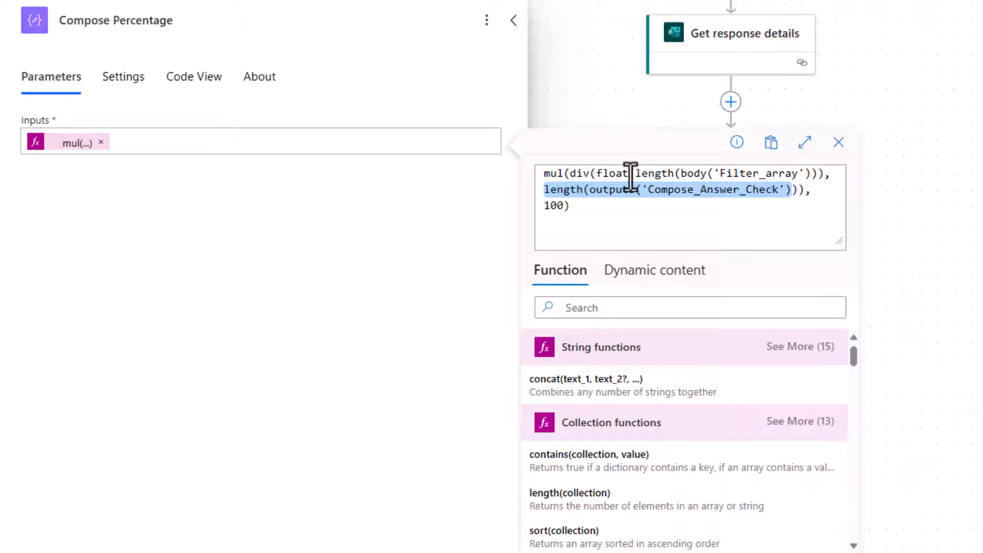
Step: Open Compose Answer Check and add a "Points": 10 property after the first answer
{"action": "left_click", "coordinate": [544, 175]}
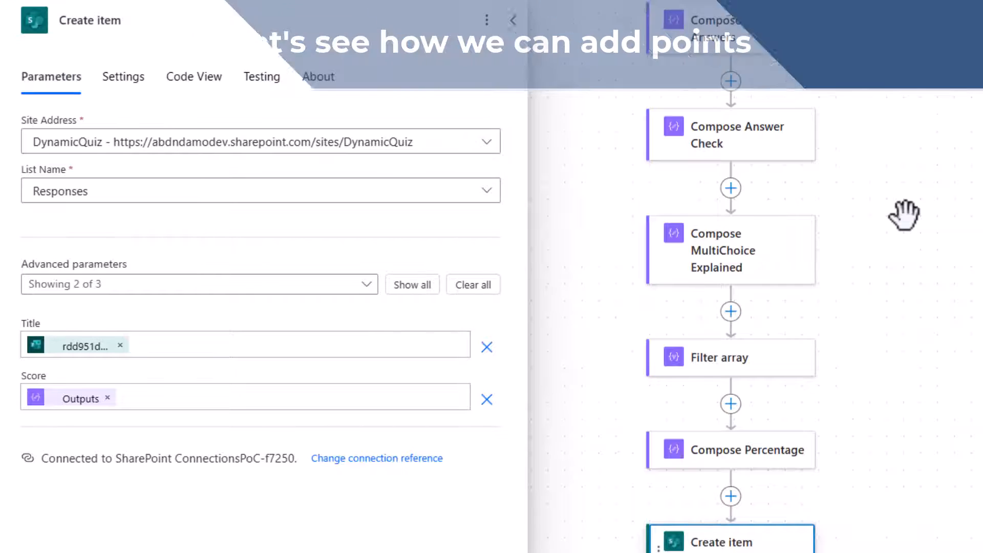
{"action": "scroll", "coordinate": [851, 249], "scroll_direction": "up", "scroll_amount": 5}
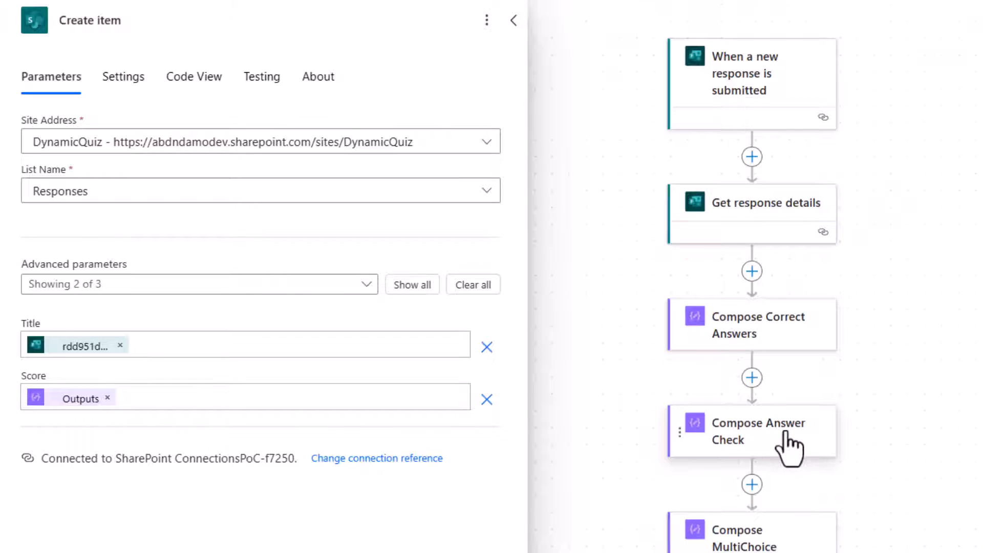
{"action": "left_click", "coordinate": [775, 444]}
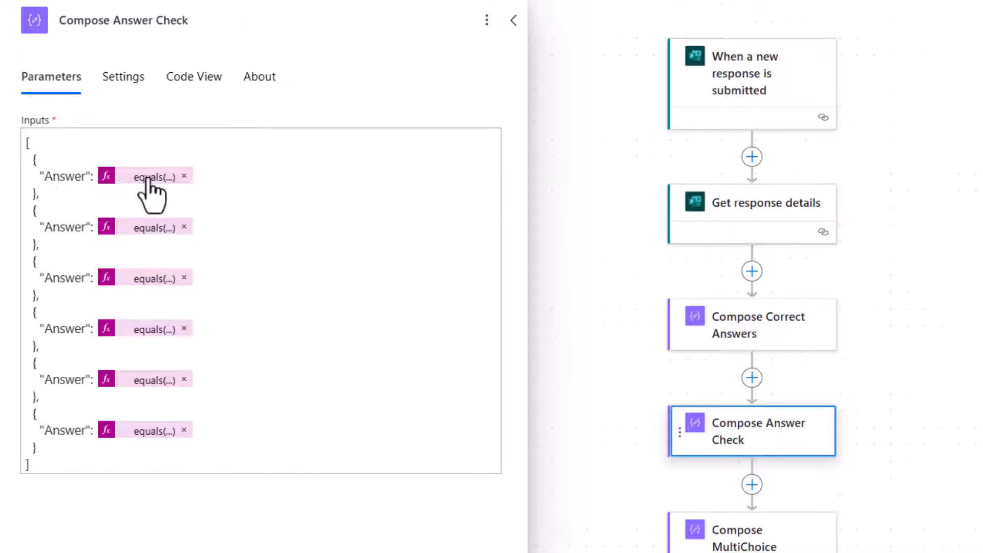
{"action": "left_click", "coordinate": [258, 185]}
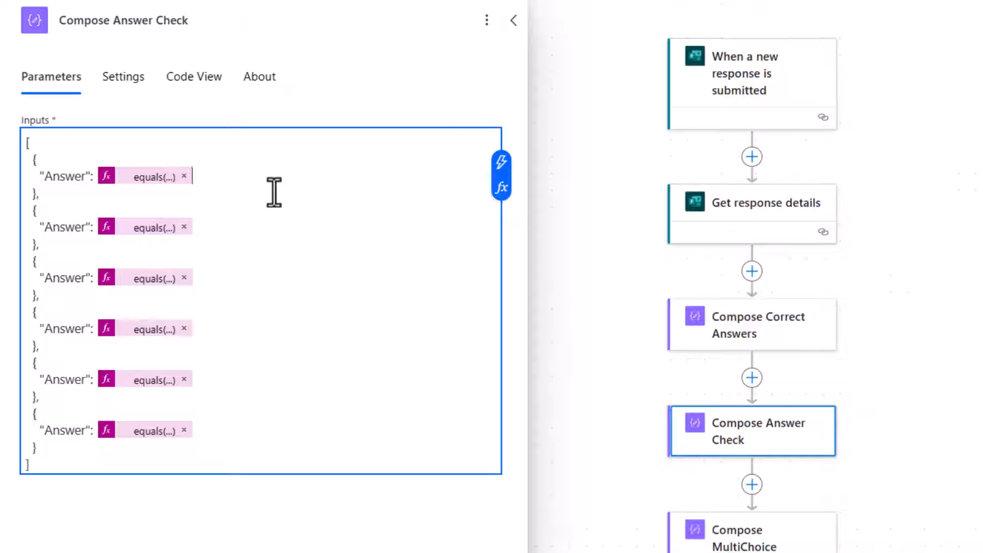
{"action": "key", "text": "Return"}
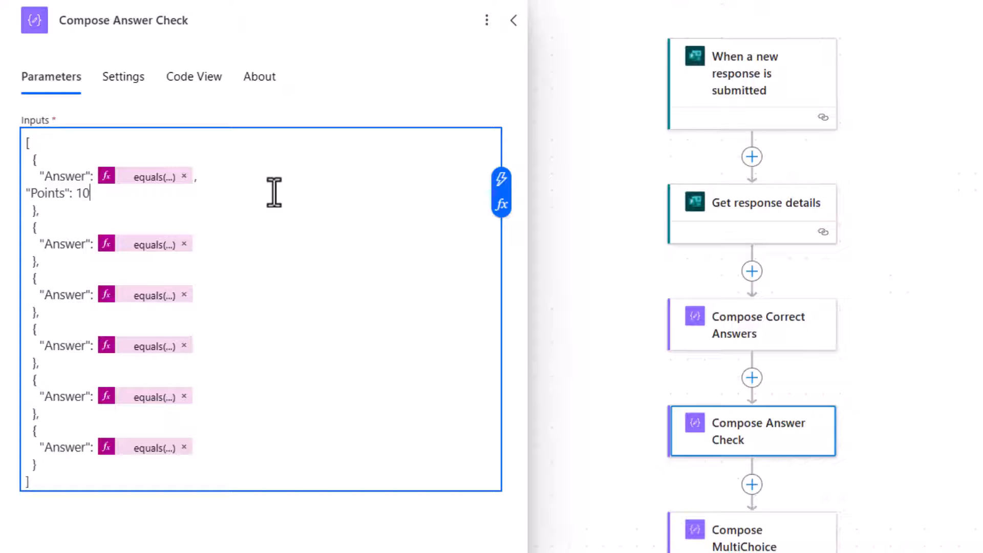
Step: Copy the Points entry and paste it after each of the other five answers in Compose Answer Check
{"action": "left_click_drag", "start_coordinate": [121, 197], "coordinate": [200, 176]}
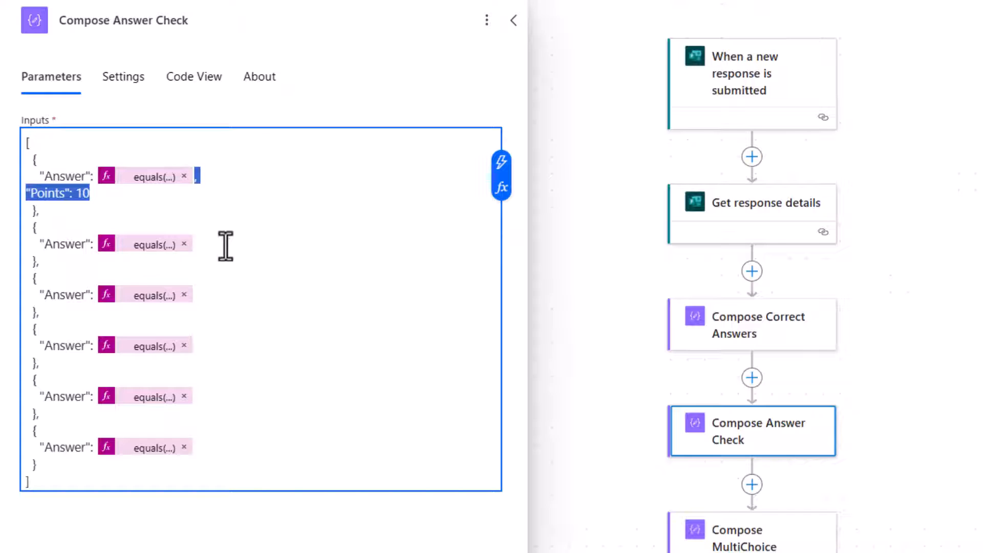
{"action": "left_click", "coordinate": [208, 247]}
{"action": "key", "text": "ctrl+v"}
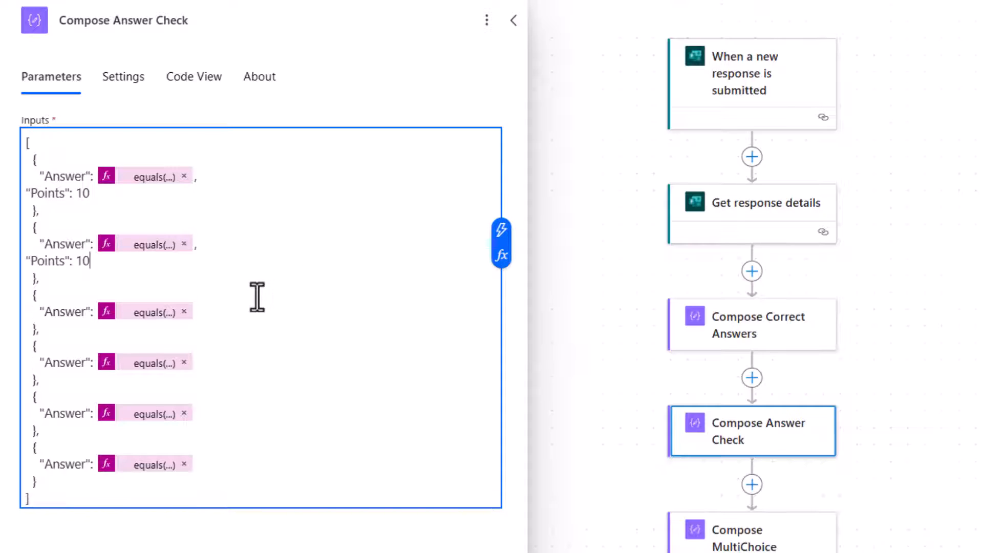
{"action": "left_click", "coordinate": [215, 310]}
{"action": "key", "text": "ctrl+v"}
{"action": "left_click", "coordinate": [209, 382]}
{"action": "key", "text": "ctrl+v"}
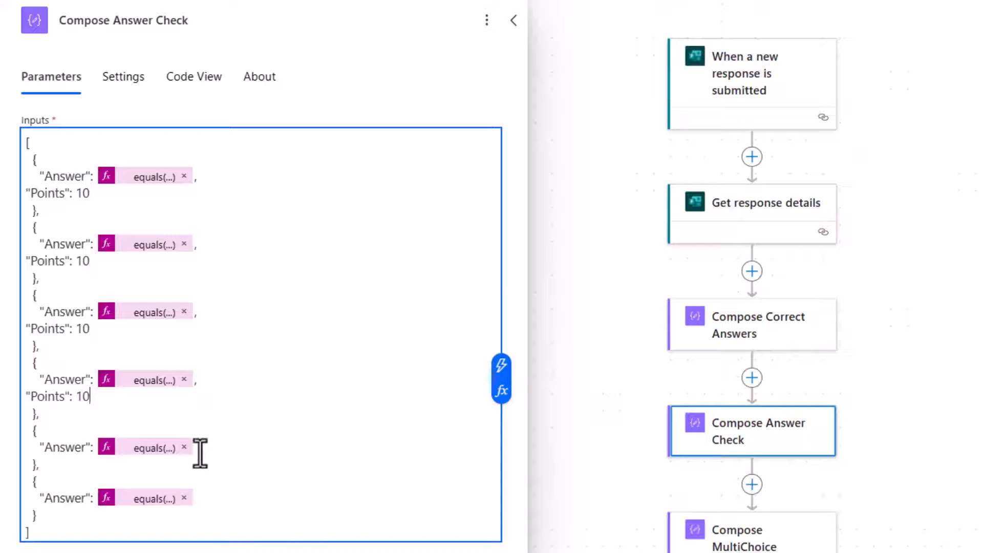
{"action": "left_click", "coordinate": [201, 450]}
{"action": "key", "text": "ctrl+v"}
{"action": "left_click", "coordinate": [201, 515]}
{"action": "key", "text": "ctrl+v"}
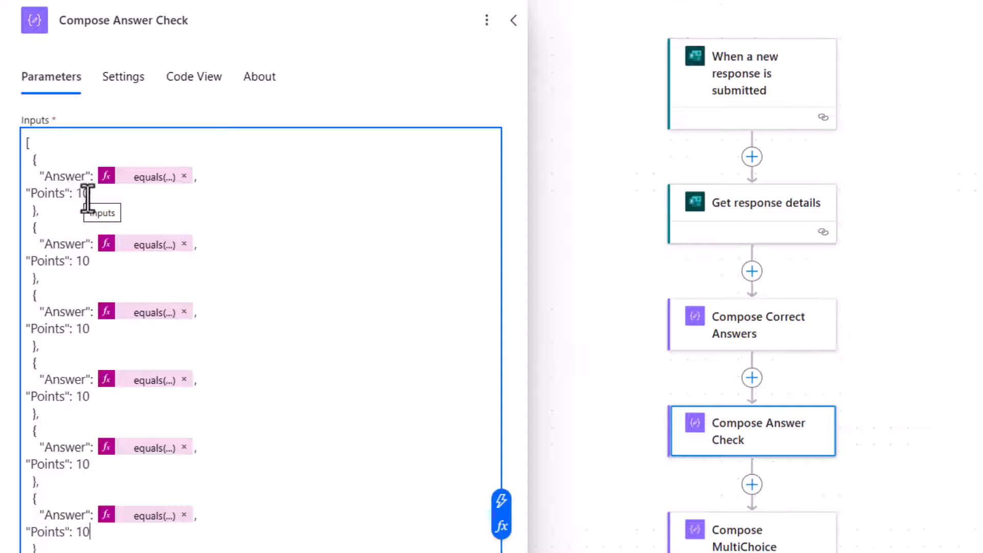
Step: Set the points for answers two through six to 20, 30, 40, 50 and 100
{"action": "left_click_drag", "start_coordinate": [88, 266], "coordinate": [81, 265]}
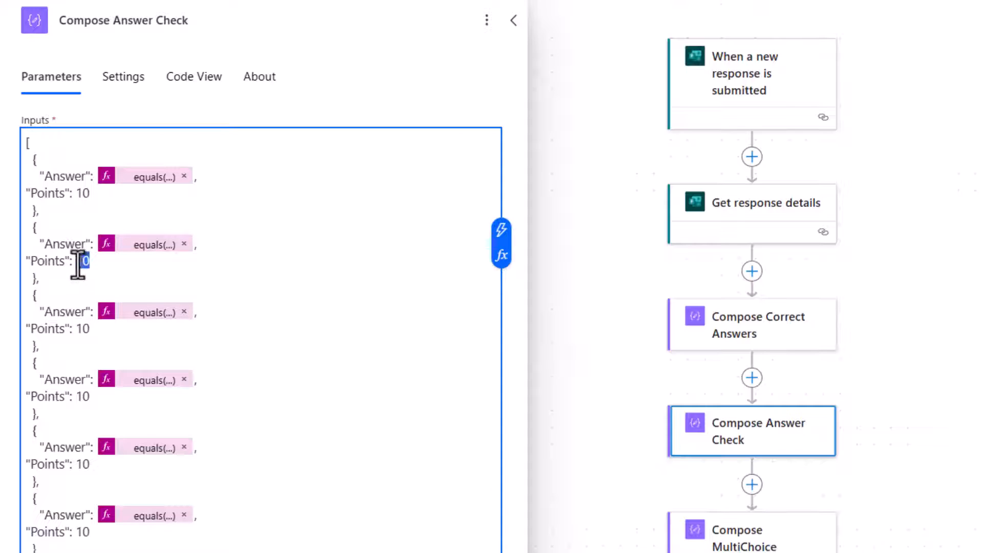
{"action": "type", "text": "20"}
{"action": "left_click_drag", "start_coordinate": [84, 329], "coordinate": [75, 328]}
{"action": "type", "text": "3"}
{"action": "left_click_drag", "start_coordinate": [85, 395], "coordinate": [77, 397]}
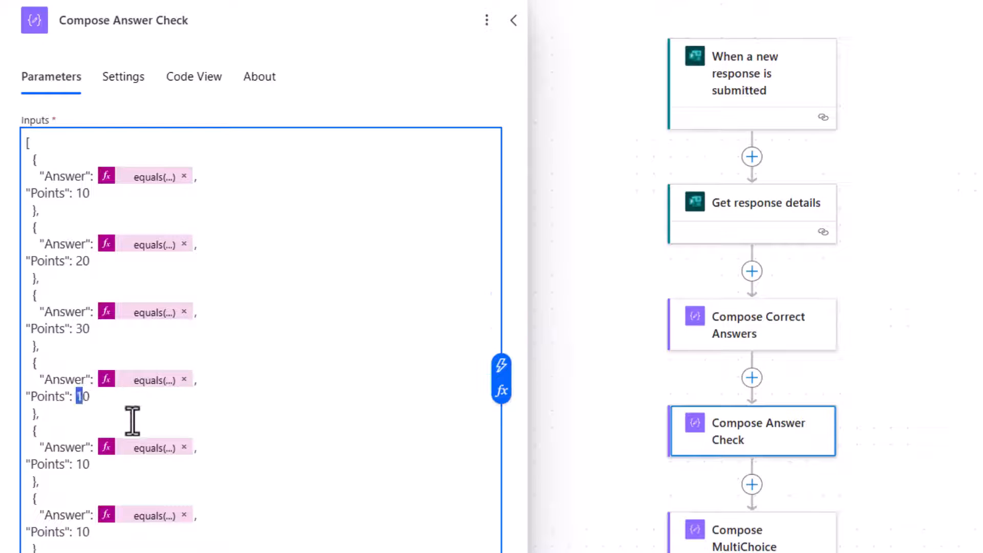
{"action": "type", "text": "4"}
{"action": "left_click_drag", "start_coordinate": [84, 466], "coordinate": [76, 466]}
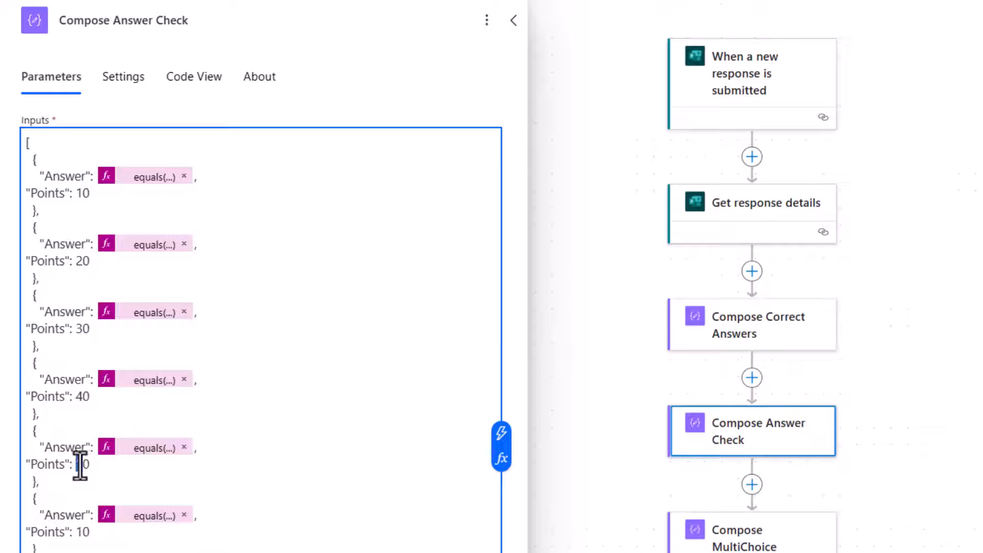
{"action": "type", "text": "5"}
{"action": "left_click", "coordinate": [92, 532]}
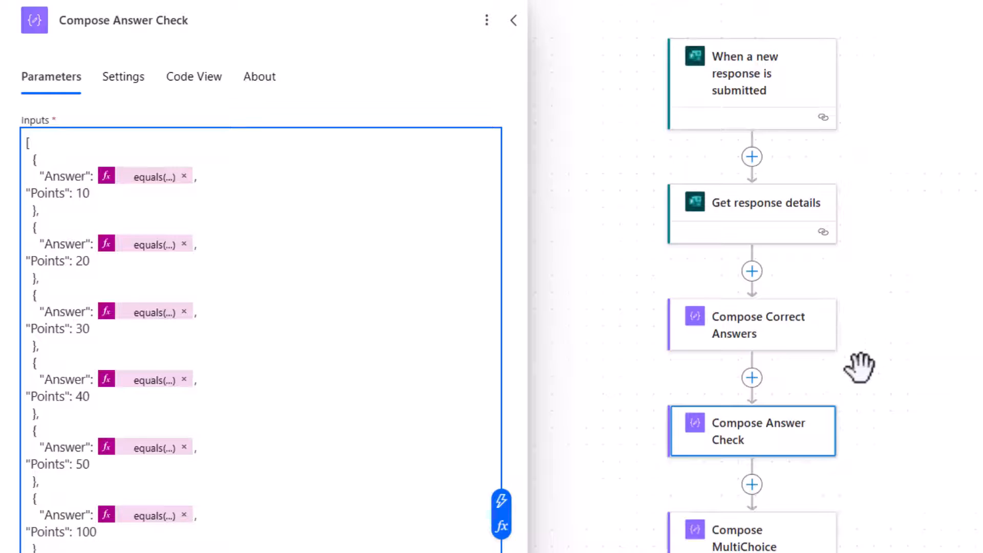
Step: Review the Filter array action and the Compose Answer Check inputs
{"action": "scroll", "coordinate": [856, 351], "scroll_direction": "down", "scroll_amount": 3}
{"action": "left_click", "coordinate": [725, 481]}
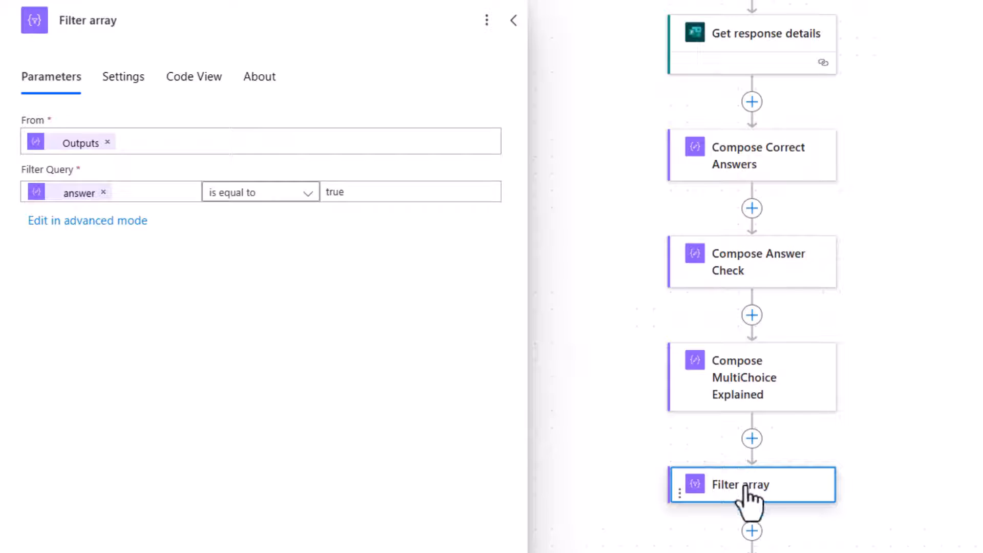
{"action": "left_click", "coordinate": [753, 281]}
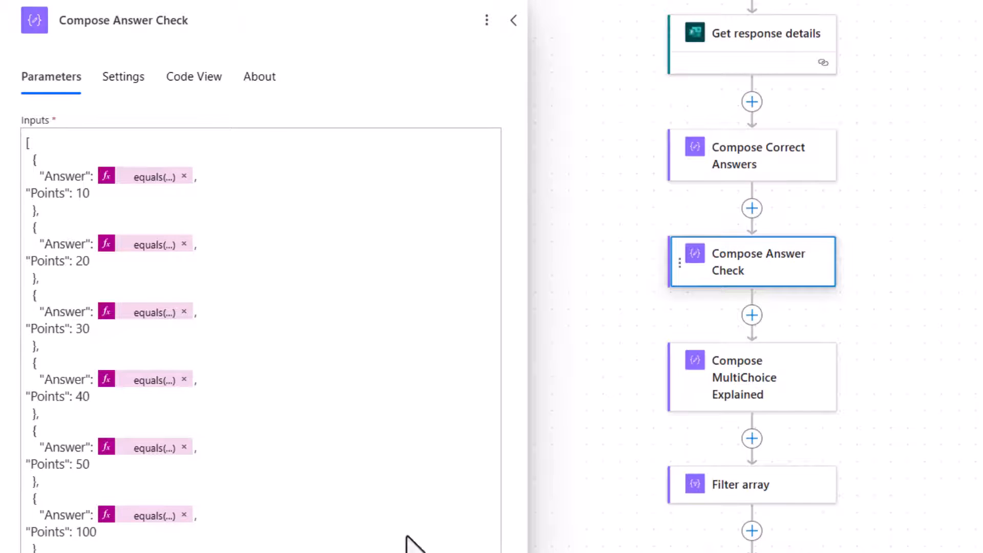
Step: Add an Apply to each loop after Filter array that iterates over the Filter array Body output
{"action": "left_click", "coordinate": [753, 438]}
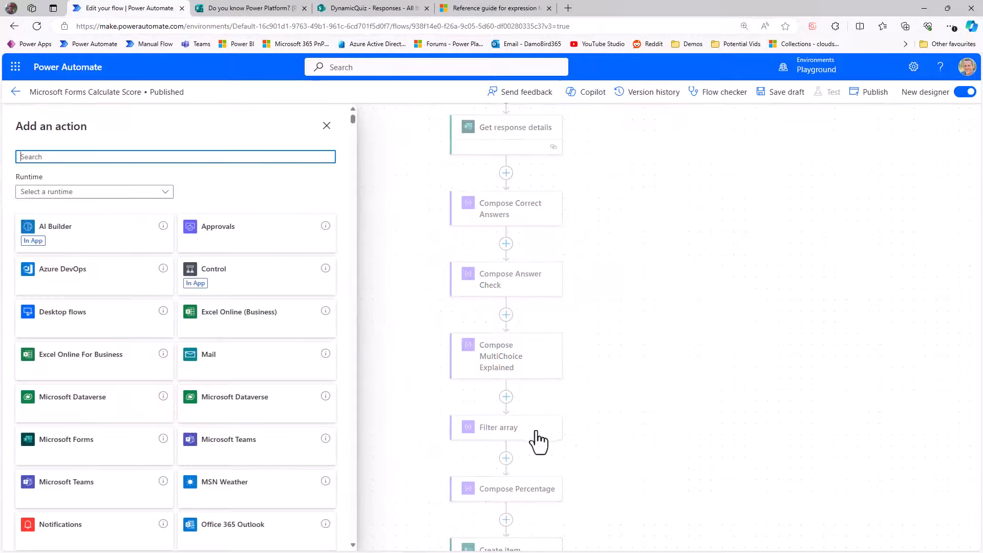
{"action": "type", "text": "Apply "}
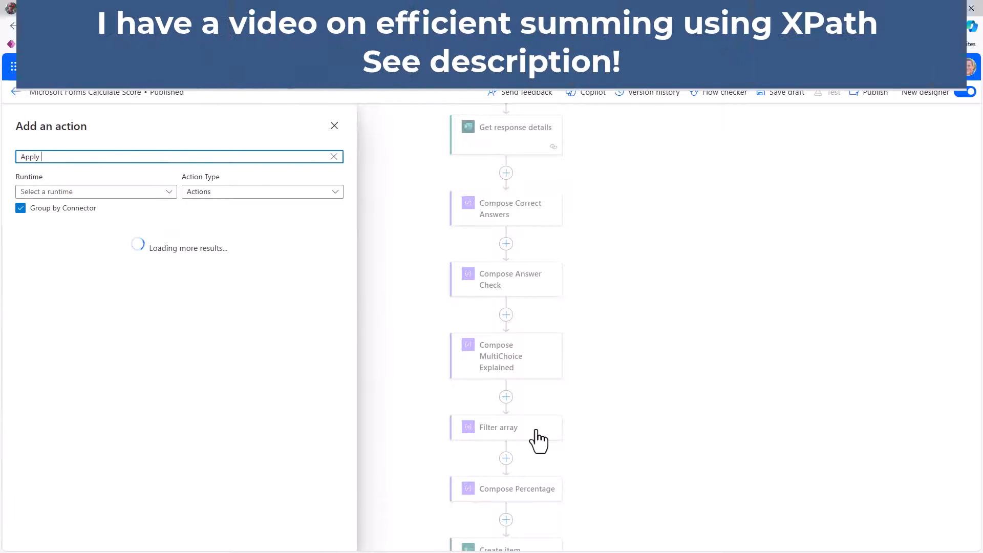
{"action": "type", "text": "To Each"}
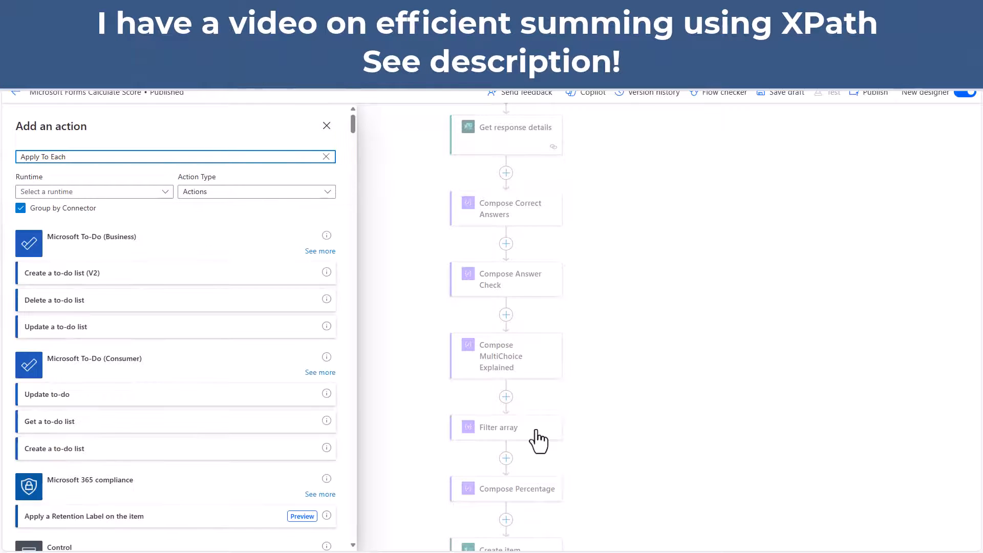
{"action": "left_click", "coordinate": [54, 276]}
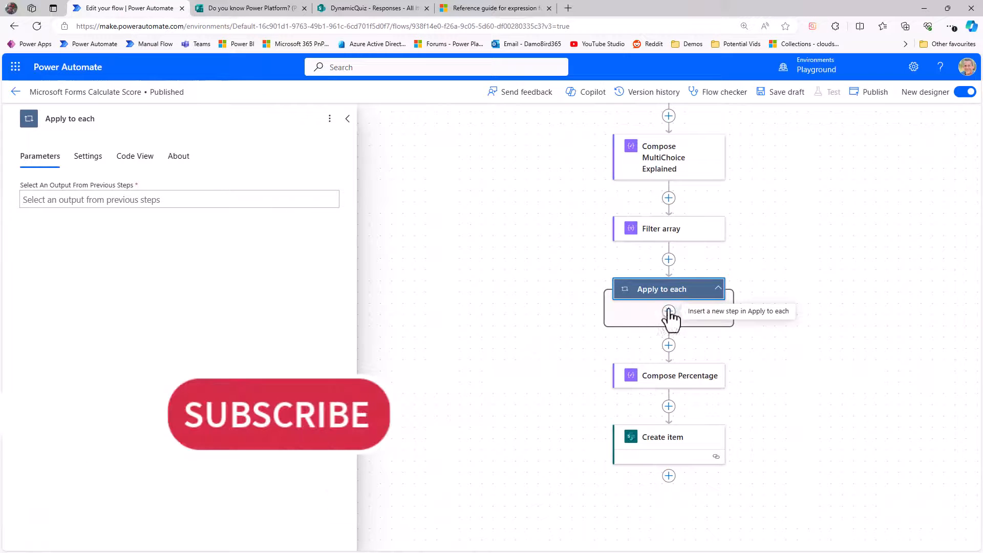
{"action": "left_click", "coordinate": [107, 201]}
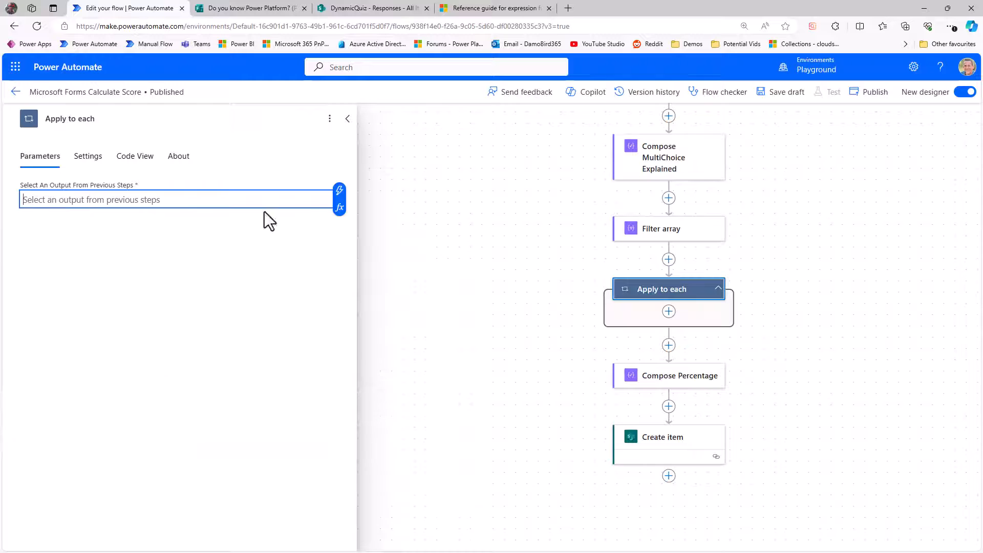
{"action": "left_click", "coordinate": [339, 192]}
{"action": "left_click", "coordinate": [374, 276]}
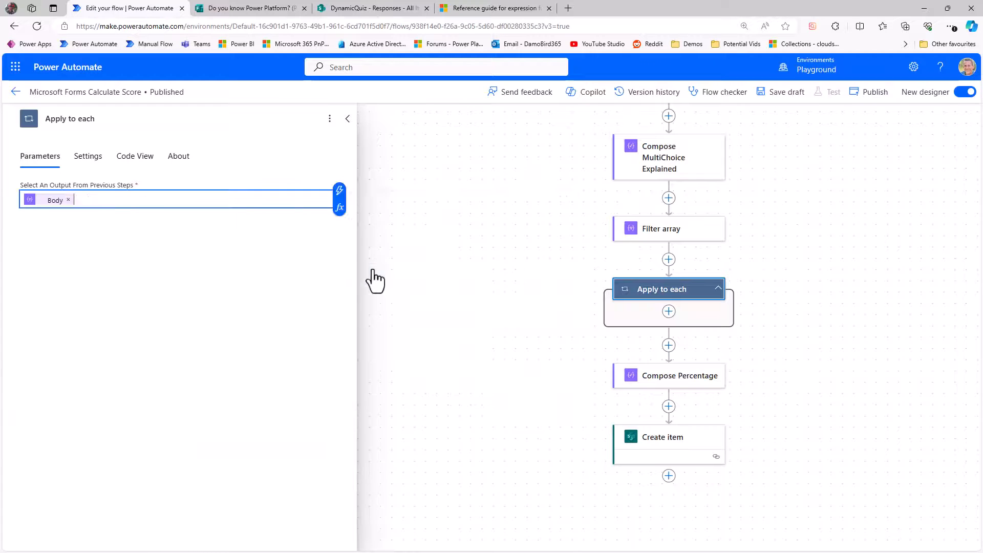
Step: Insert an Initialize variable action before the loop, naming it Point with type Integer and value 0
{"action": "left_click", "coordinate": [669, 259]}
{"action": "left_click", "coordinate": [717, 239]}
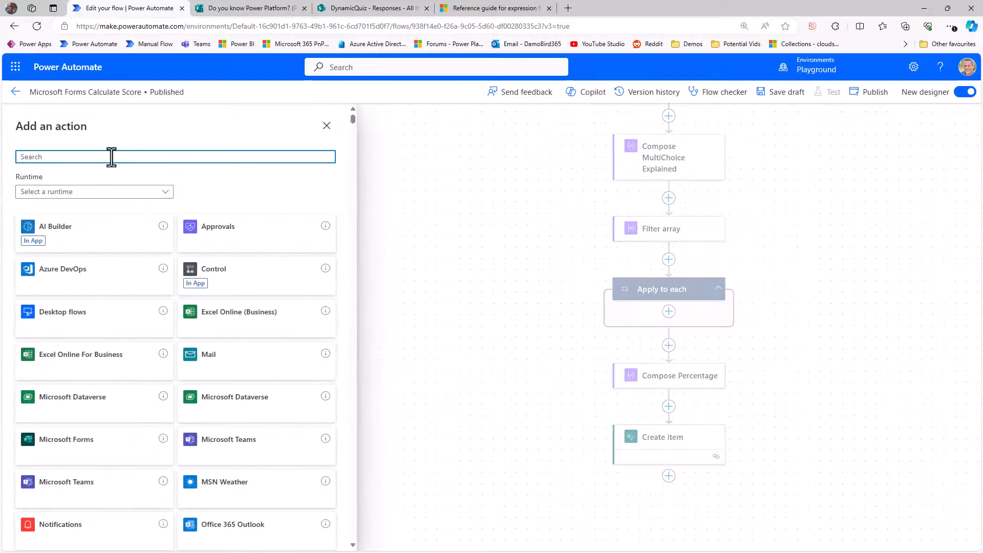
{"action": "type", "text": "Va"}
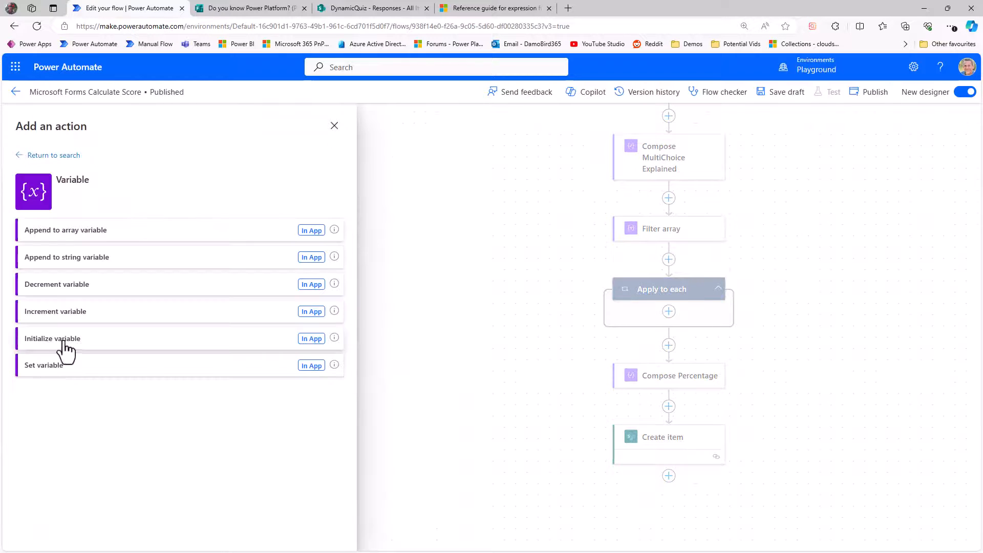
{"action": "left_click", "coordinate": [61, 347]}
{"action": "left_click", "coordinate": [126, 200]}
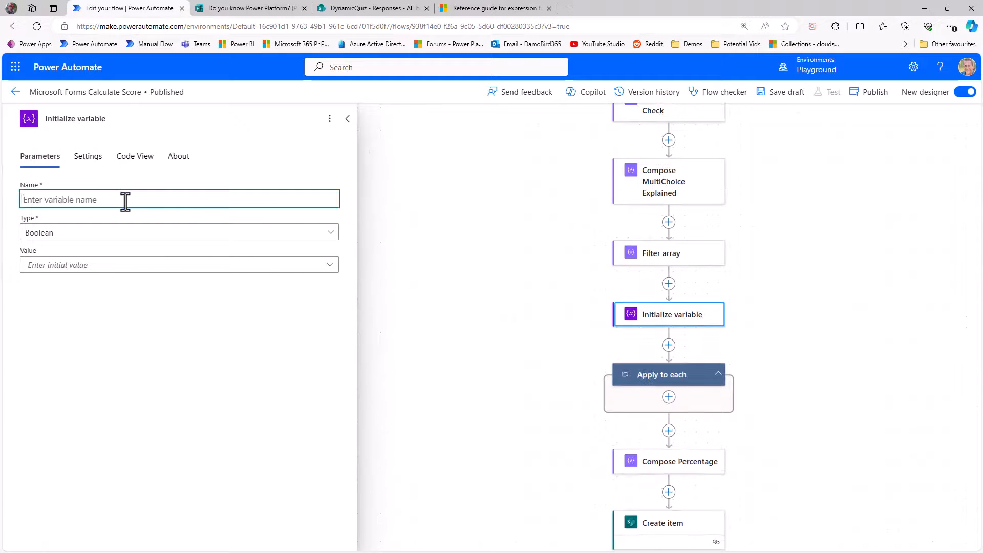
{"action": "left_click", "coordinate": [132, 233]}
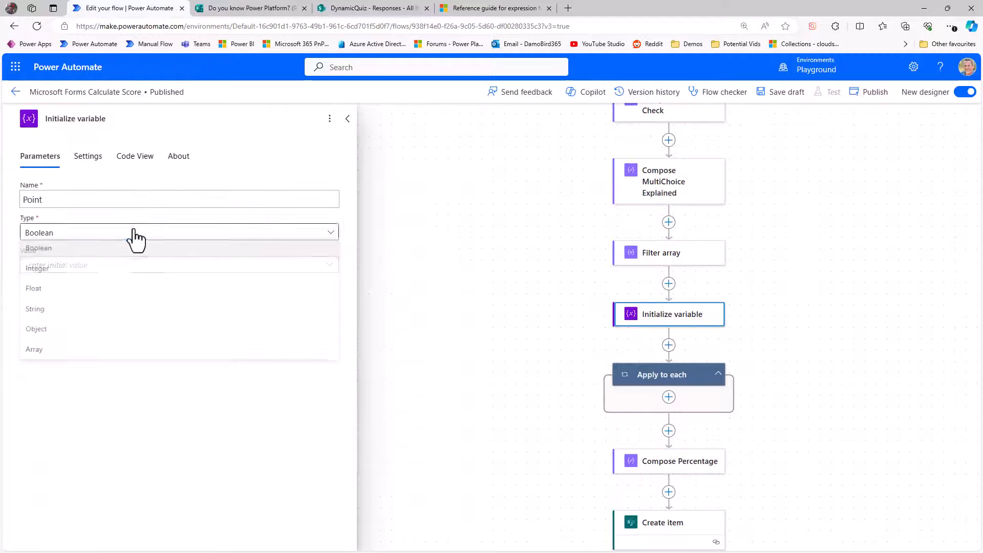
{"action": "left_click", "coordinate": [69, 270]}
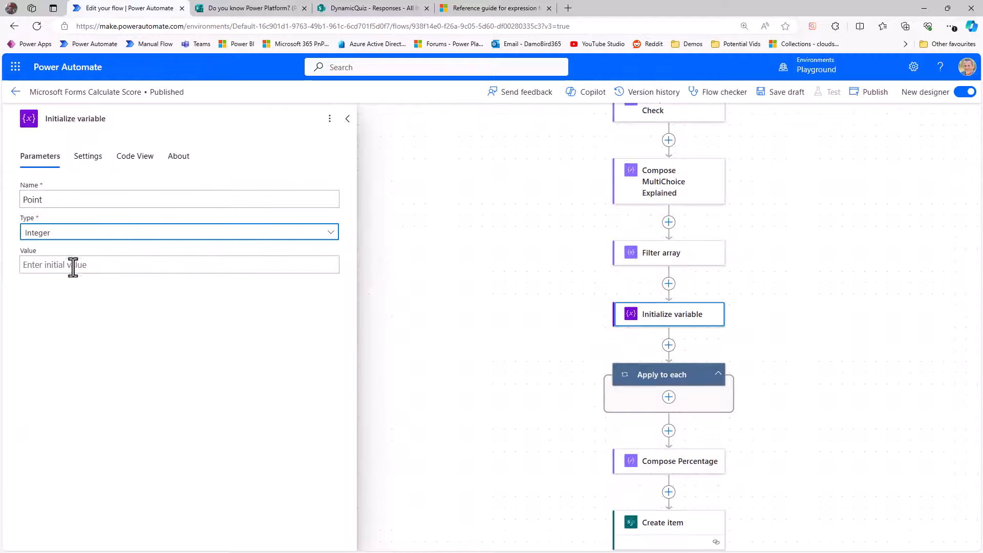
{"action": "left_click", "coordinate": [148, 265]}
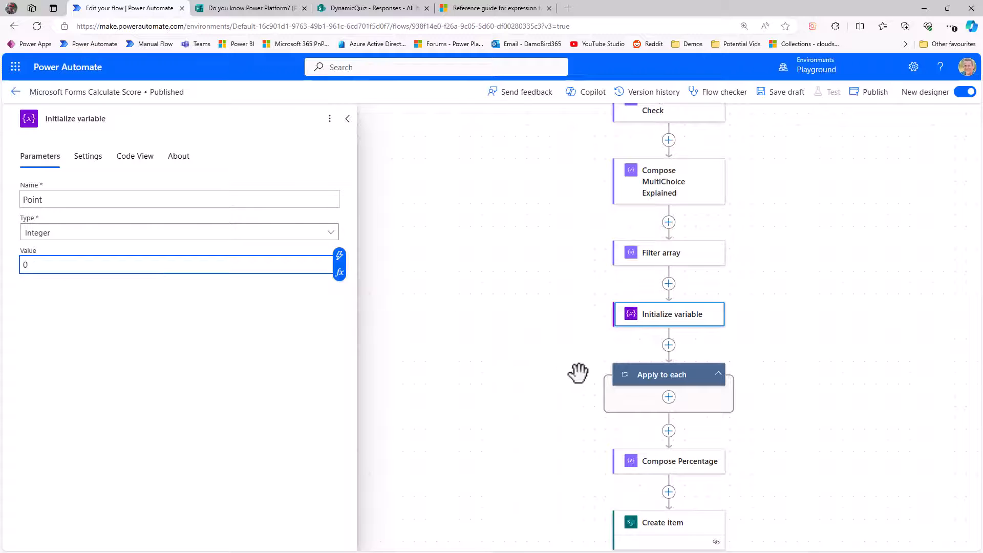
Step: Add an Increment variable action inside the Apply to each loop targeting the Point variable
{"action": "left_click", "coordinate": [669, 399]}
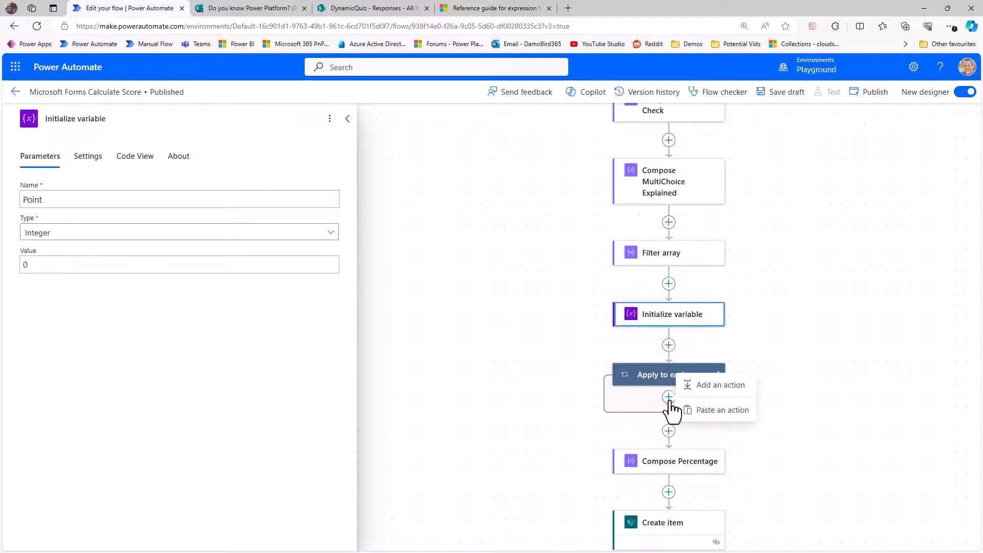
{"action": "left_click", "coordinate": [703, 388]}
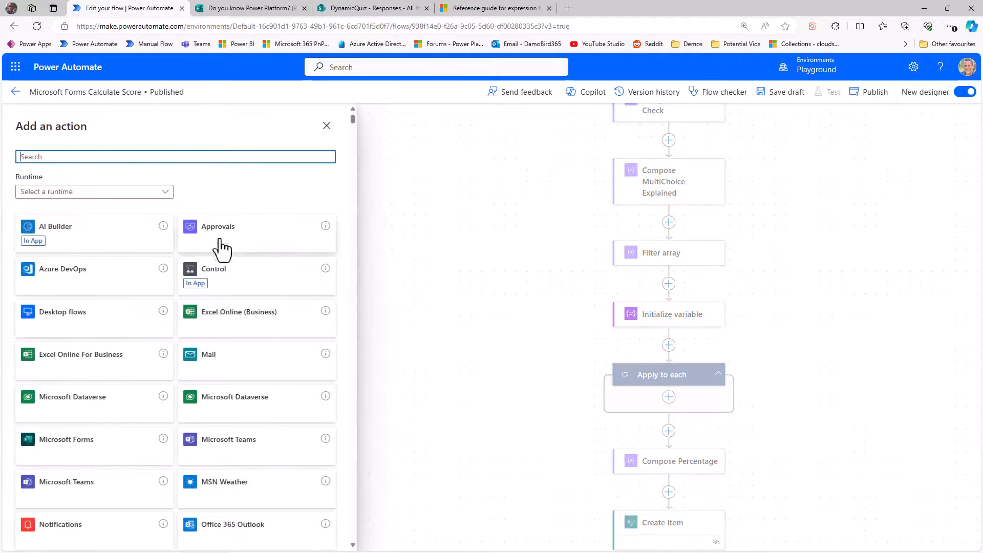
{"action": "type", "text": "increment"}
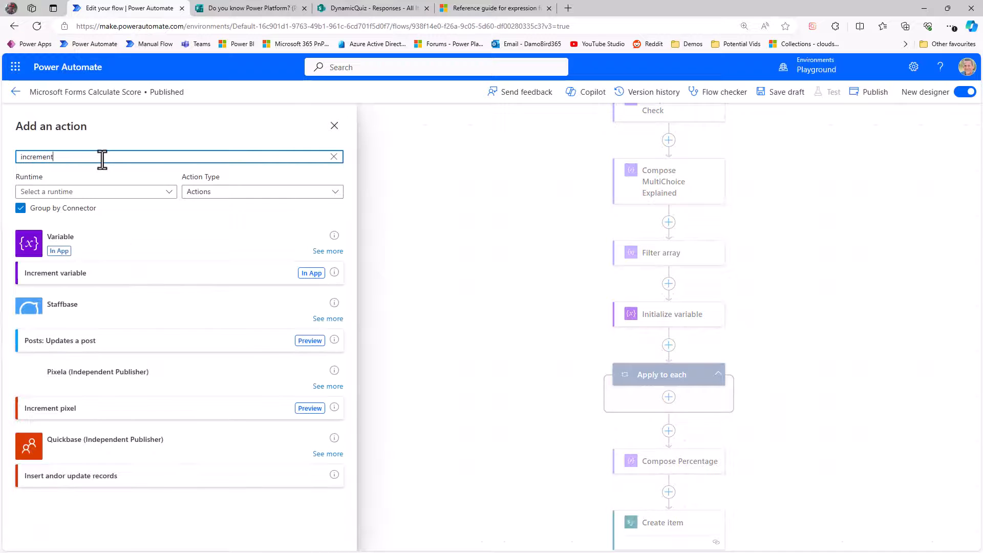
{"action": "left_click", "coordinate": [87, 281]}
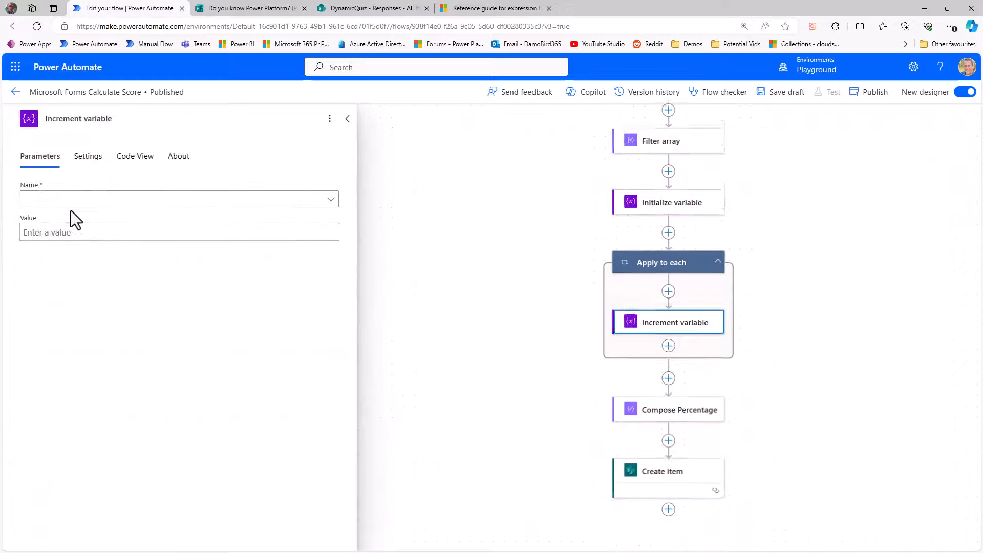
{"action": "left_click", "coordinate": [72, 202]}
{"action": "left_click", "coordinate": [66, 220]}
Step: Set the increment value to the expression items('Apply_to_each')?['Points']
{"action": "left_click", "coordinate": [61, 232]}
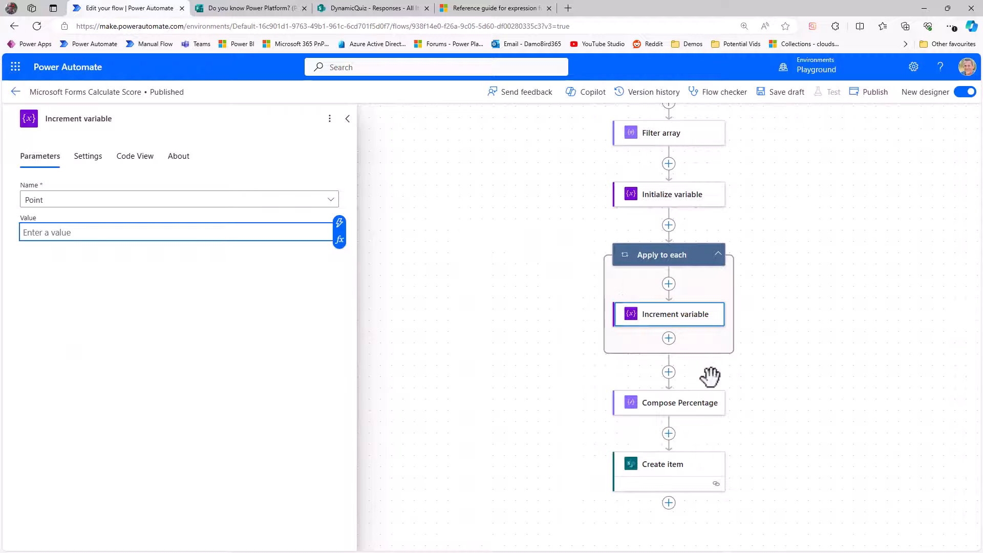
{"action": "left_click_drag", "start_coordinate": [700, 277], "coordinate": [650, 422]}
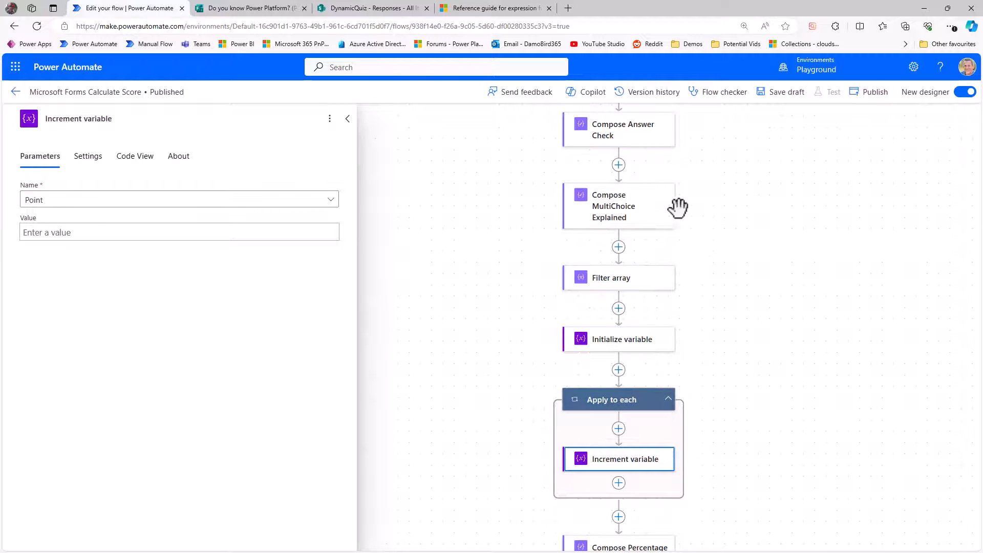
{"action": "left_click", "coordinate": [605, 137]}
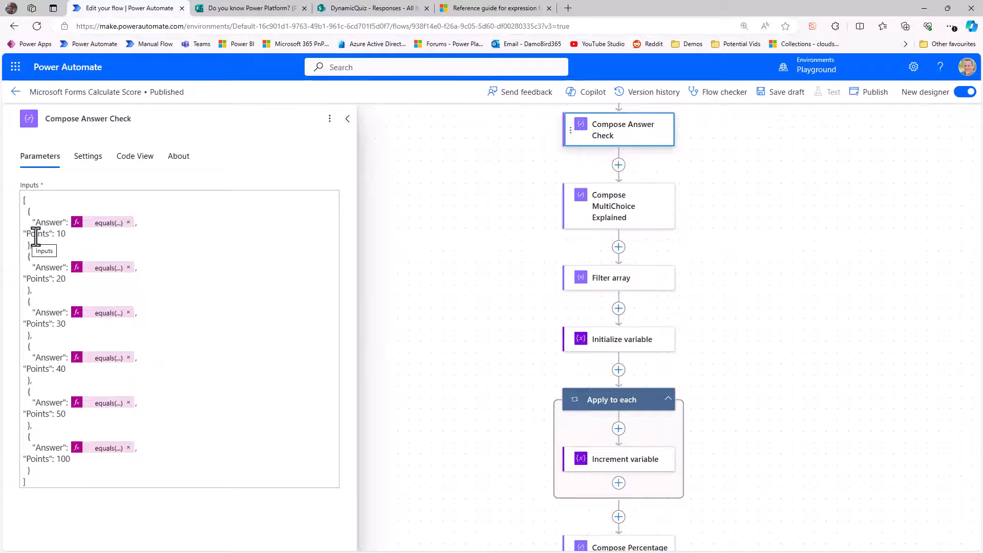
{"action": "left_click", "coordinate": [631, 461]}
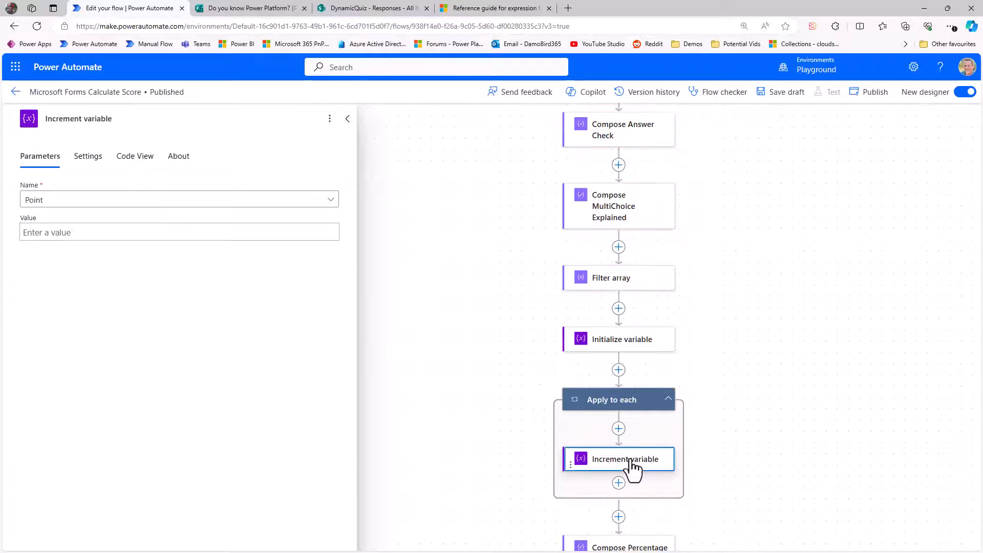
{"action": "left_click", "coordinate": [87, 234]}
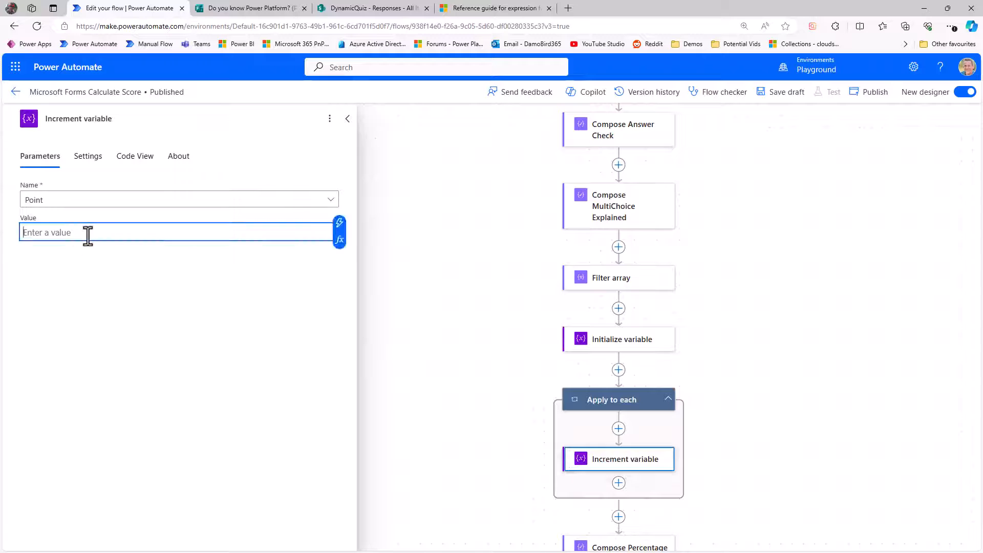
{"action": "left_click", "coordinate": [340, 244]}
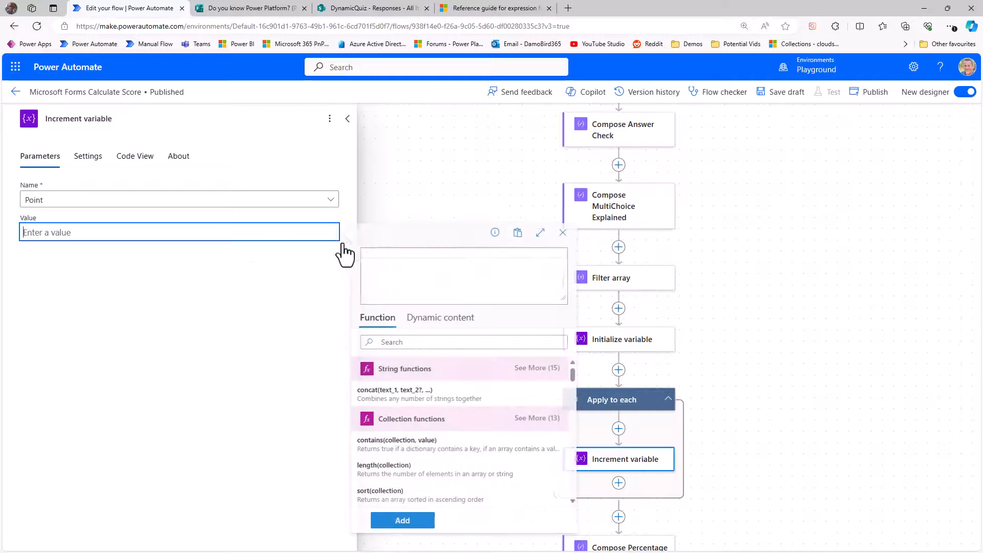
{"action": "left_click", "coordinate": [440, 320]}
{"action": "scroll", "coordinate": [489, 415], "scroll_direction": "down", "scroll_amount": 10}
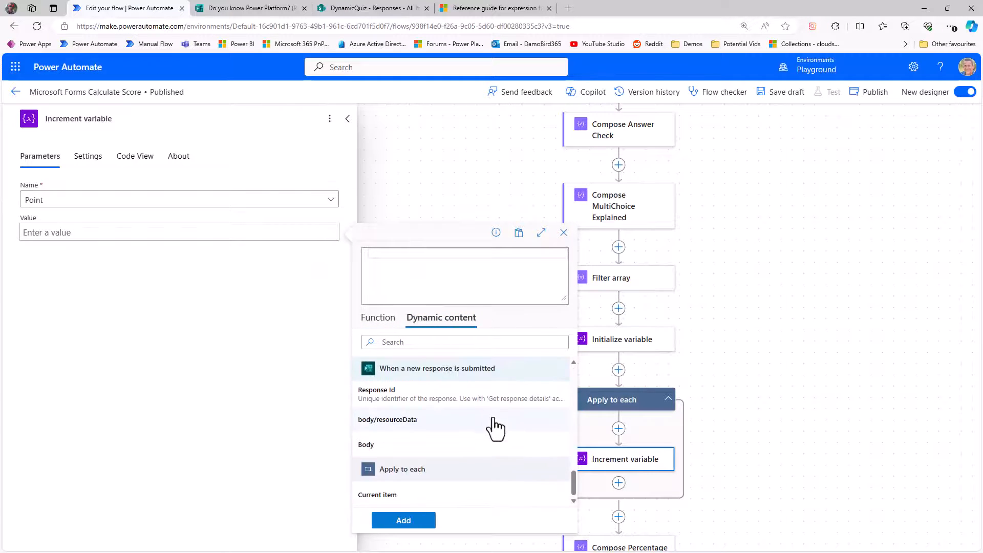
{"action": "left_click", "coordinate": [389, 495]}
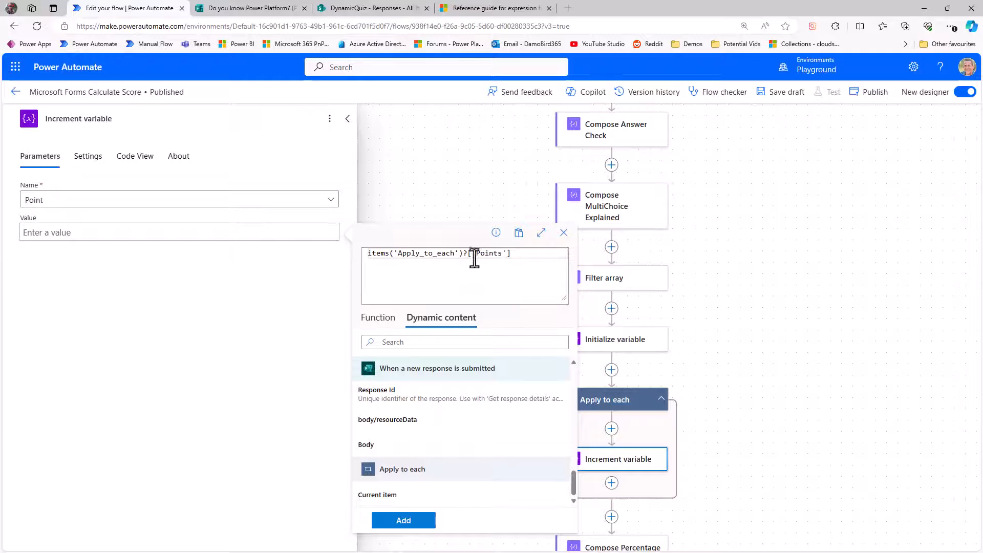
{"action": "left_click", "coordinate": [405, 520]}
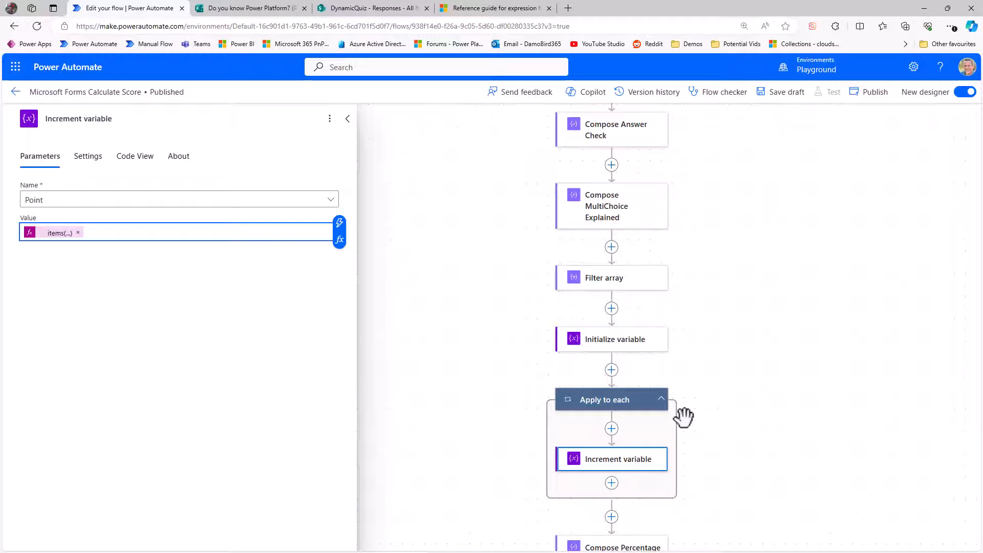
Step: Add a Compose action after the loop using the Point variable as input and rename it Compose Points
{"action": "scroll", "coordinate": [692, 370], "scroll_direction": "down", "scroll_amount": 2}
{"action": "left_click", "coordinate": [612, 404]}
{"action": "left_click", "coordinate": [661, 384]}
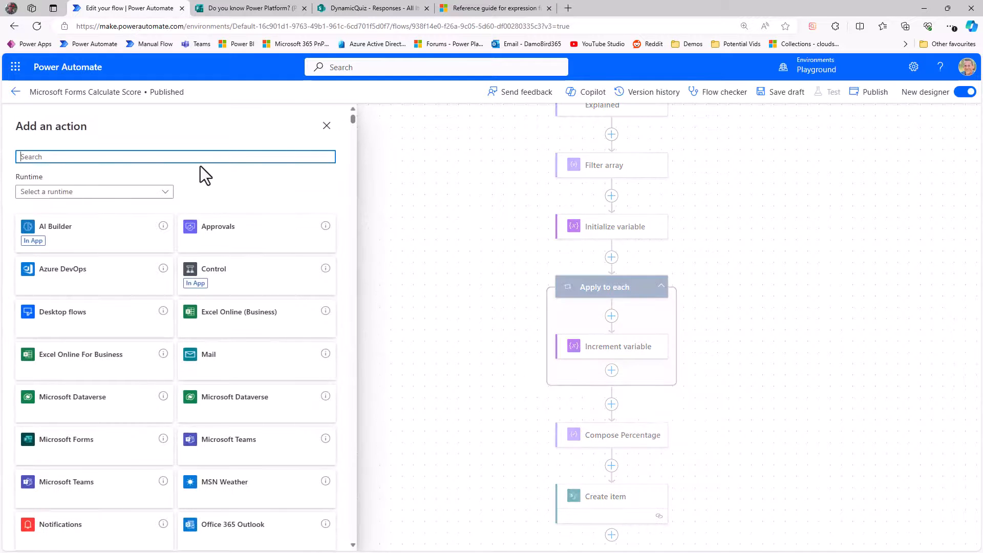
{"action": "type", "text": "Compose"}
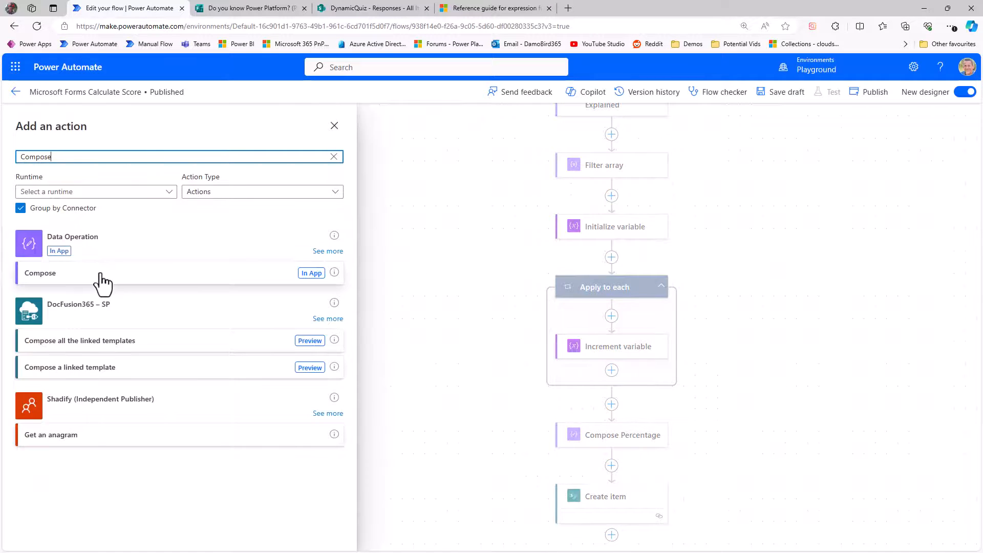
{"action": "left_click", "coordinate": [101, 276]}
{"action": "left_click", "coordinate": [57, 199]}
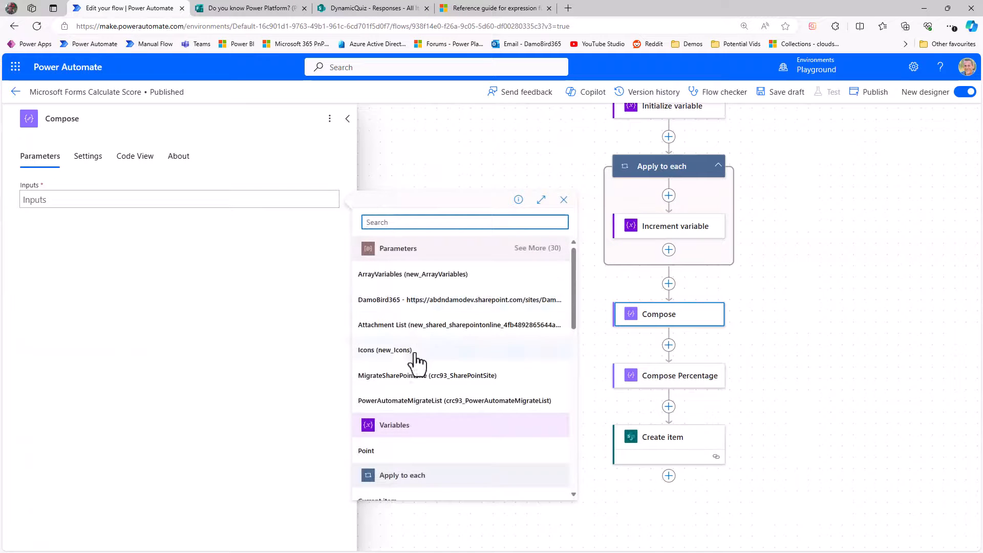
{"action": "left_click", "coordinate": [392, 452]}
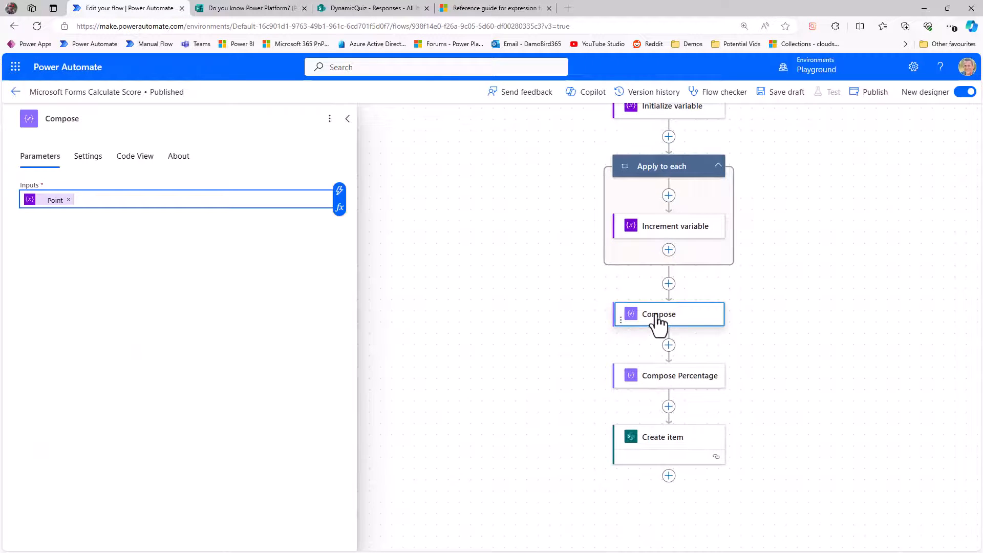
{"action": "left_click", "coordinate": [103, 117]}
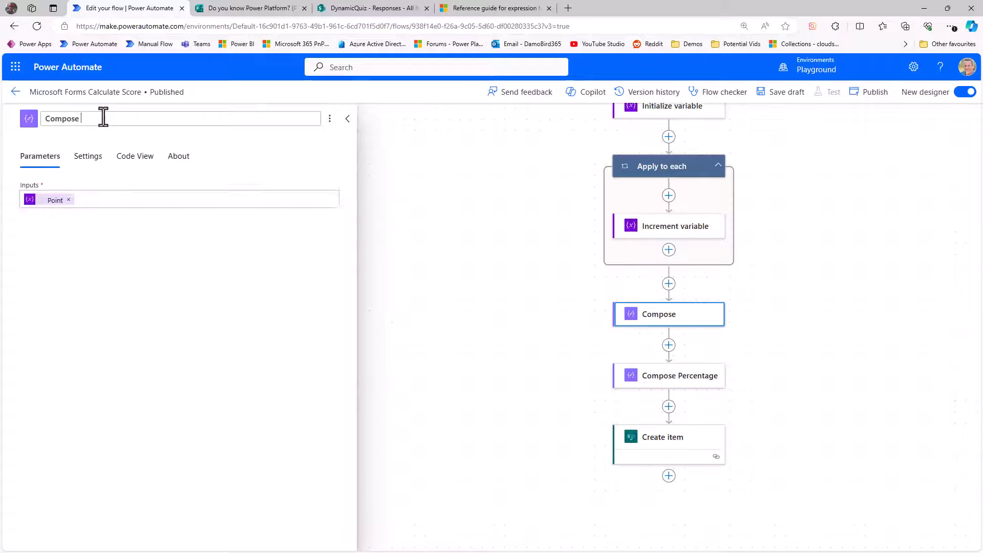
{"action": "type", "text": "Points"}
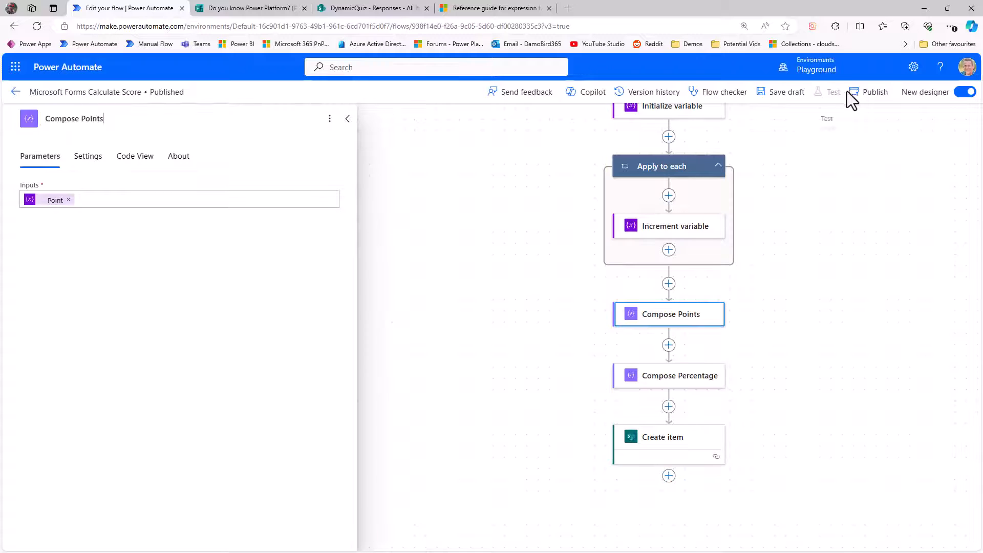
Step: Publish the flow and open its version history
{"action": "left_click", "coordinate": [864, 100]}
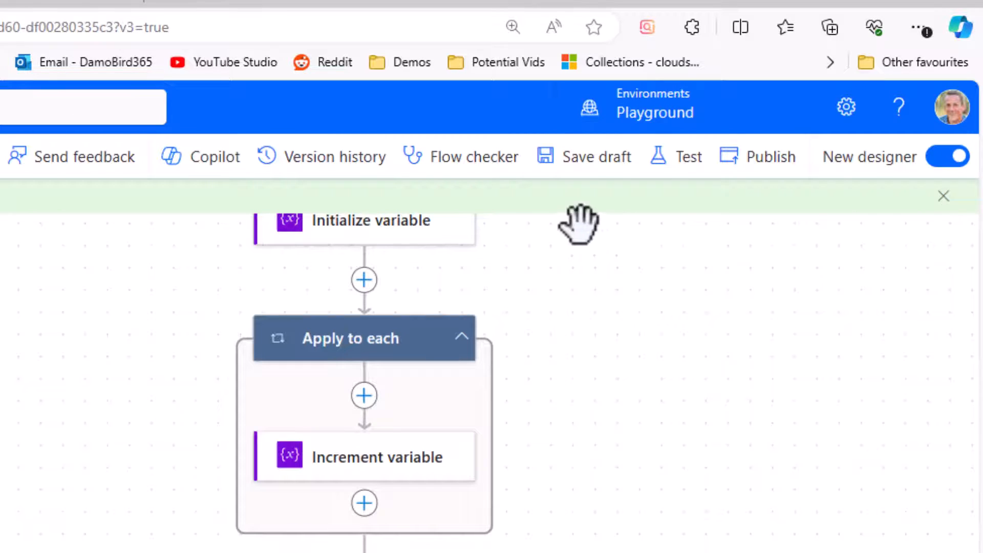
{"action": "left_click", "coordinate": [313, 159]}
{"action": "left_click", "coordinate": [933, 303]}
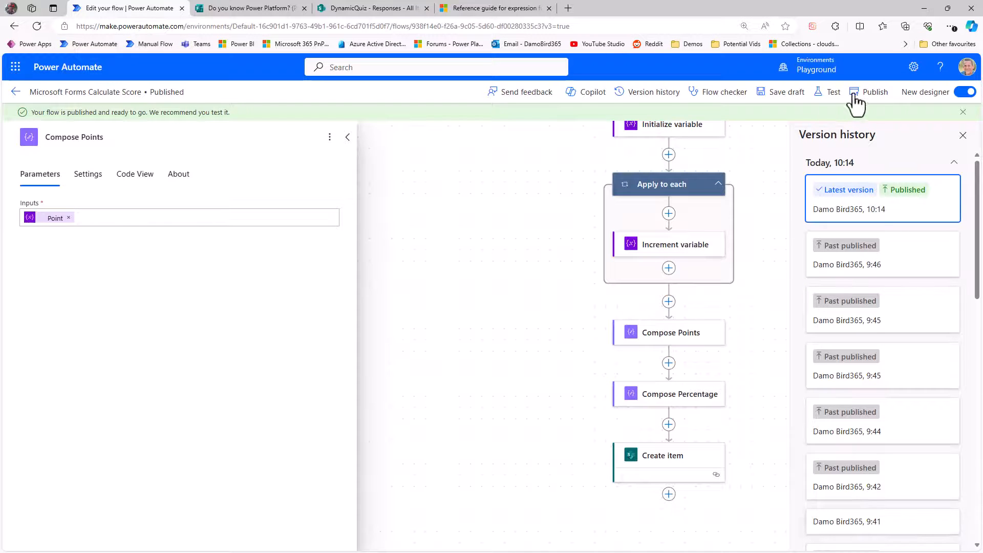
Step: Start a test of the flow, choosing to trigger it manually
{"action": "left_click", "coordinate": [826, 95]}
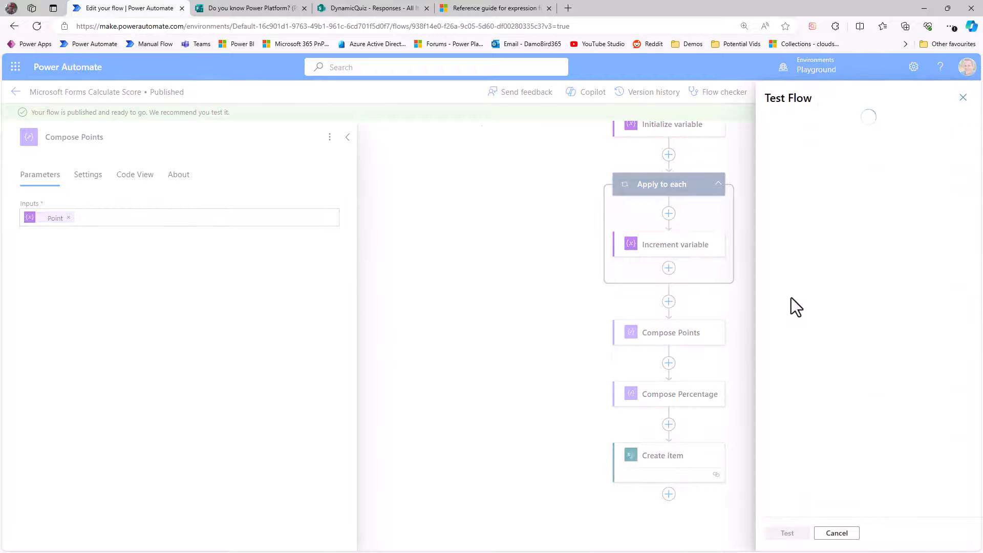
{"action": "left_click", "coordinate": [788, 533]}
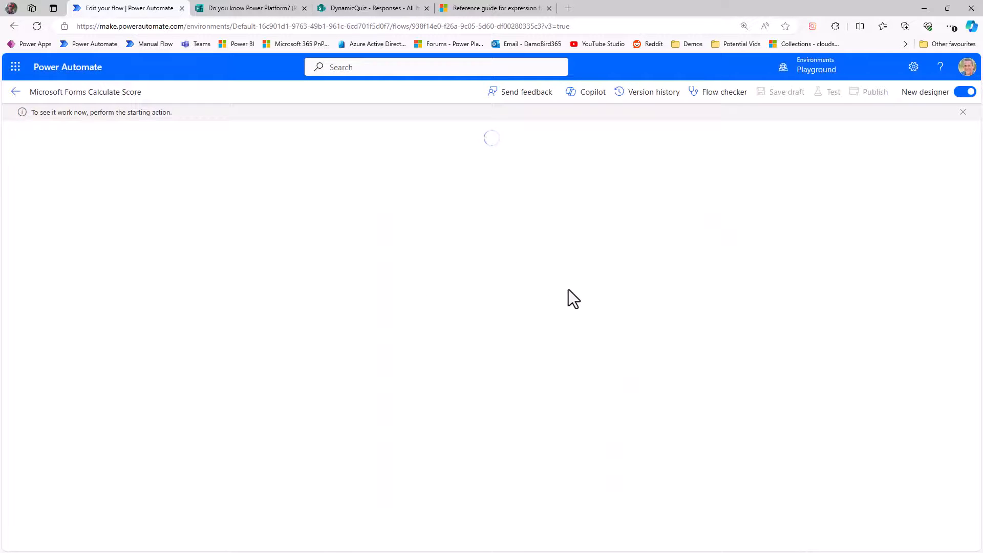
Step: In the quiz form, enter the respondent's name and answer question 2 with "To automate workflows"
{"action": "key", "text": "ctrl+Tab"}
{"action": "left_click", "coordinate": [344, 290]}
{"action": "type", "text": "Damo"}
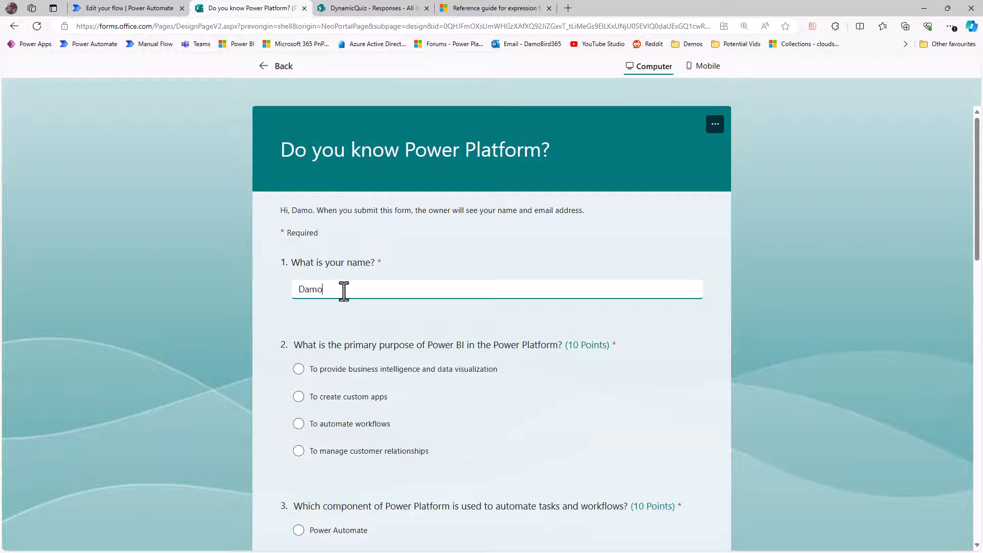
{"action": "scroll", "coordinate": [342, 371], "scroll_direction": "down", "scroll_amount": 1}
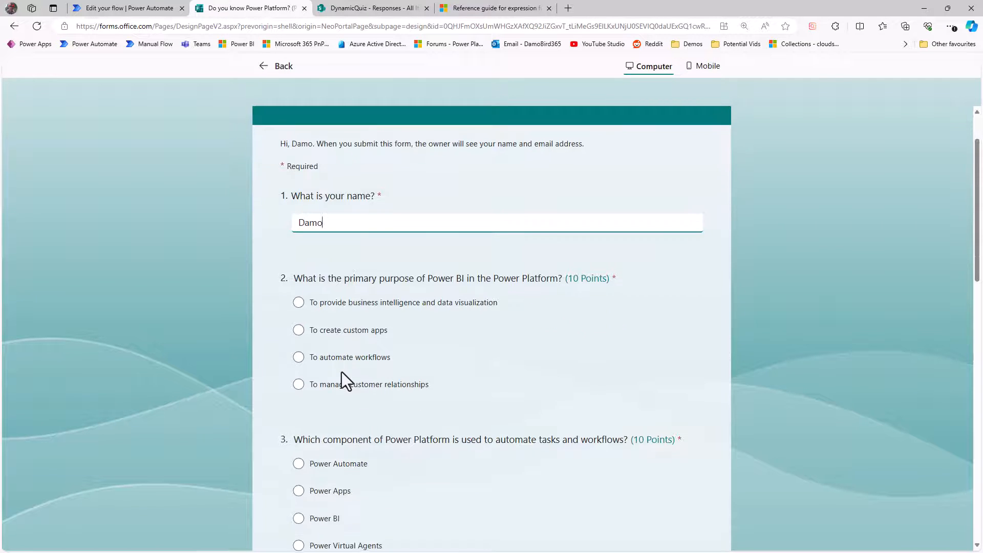
{"action": "left_click", "coordinate": [331, 357]}
{"action": "scroll", "coordinate": [353, 389], "scroll_direction": "down", "scroll_amount": 3}
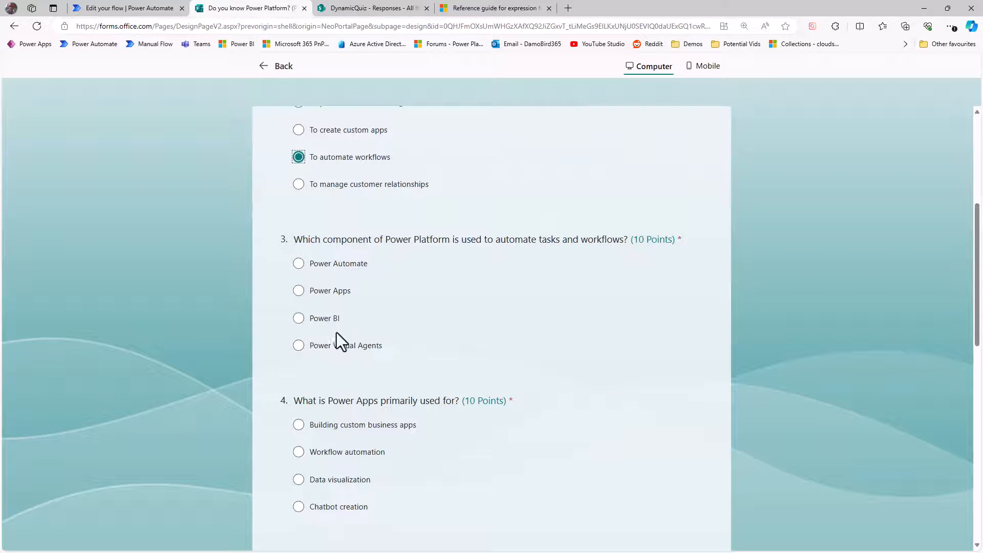
Step: Answer questions 3, 4 and 5 with Power Apps, Chatbot creation and Power Apps
{"action": "left_click", "coordinate": [334, 290]}
{"action": "scroll", "coordinate": [367, 291], "scroll_direction": "down", "scroll_amount": 2}
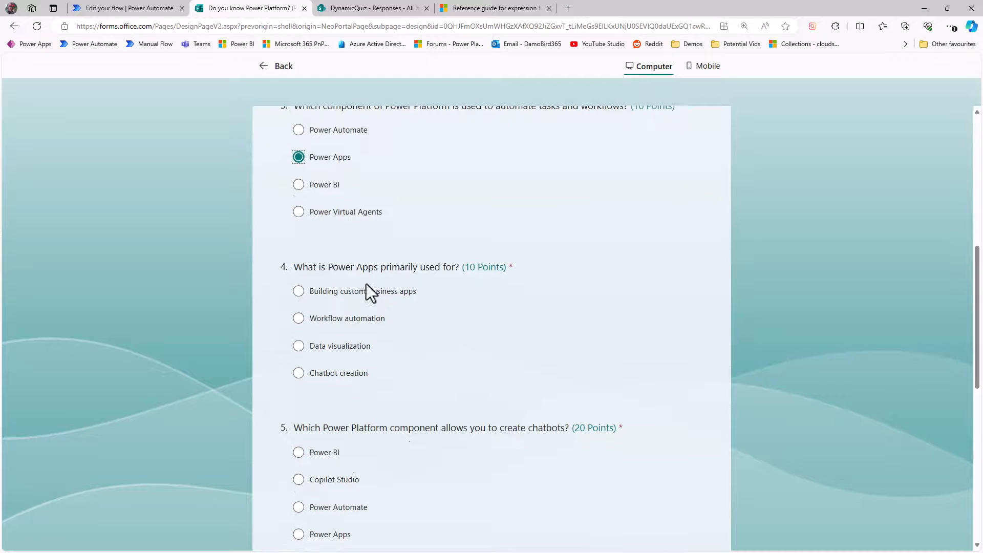
{"action": "left_click", "coordinate": [331, 376]}
{"action": "scroll", "coordinate": [361, 399], "scroll_direction": "down", "scroll_amount": 3}
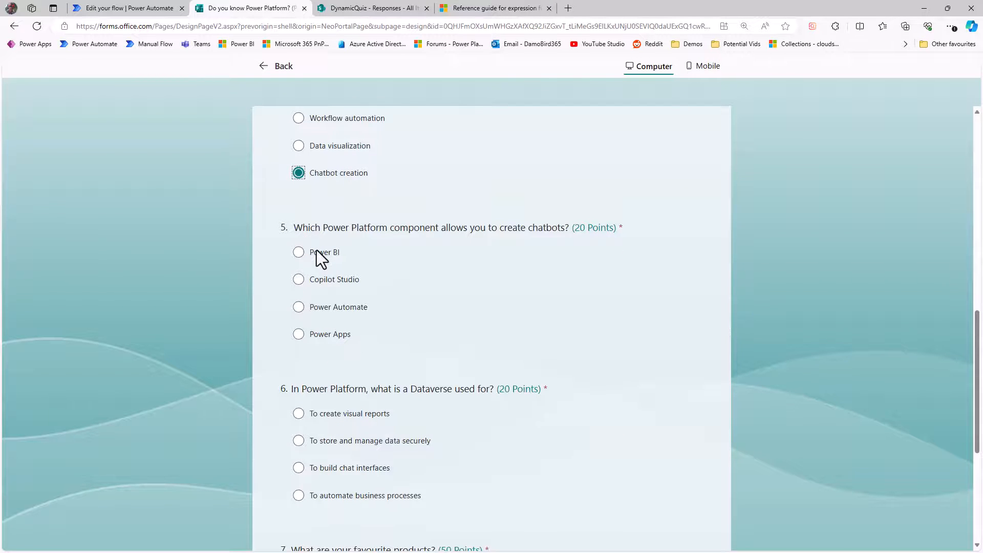
{"action": "left_click", "coordinate": [326, 334]}
{"action": "scroll", "coordinate": [367, 382], "scroll_direction": "down", "scroll_amount": 3}
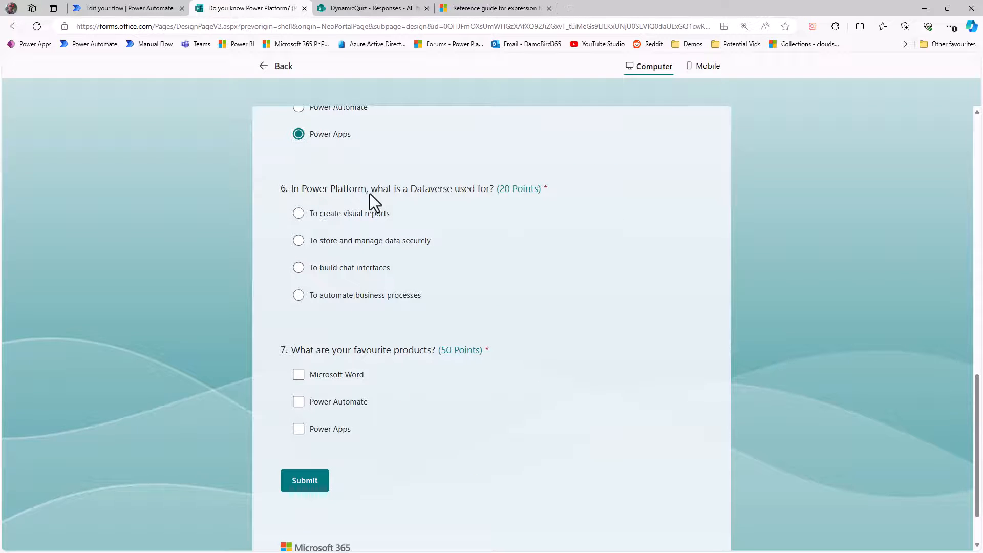
Step: Answer question 6 with "To store and manage data securely", tick Power Automate and Power Apps for question 7, and submit the form
{"action": "left_click", "coordinate": [348, 245]}
{"action": "left_click", "coordinate": [299, 403]}
{"action": "left_click", "coordinate": [299, 431]}
{"action": "left_click", "coordinate": [305, 484]}
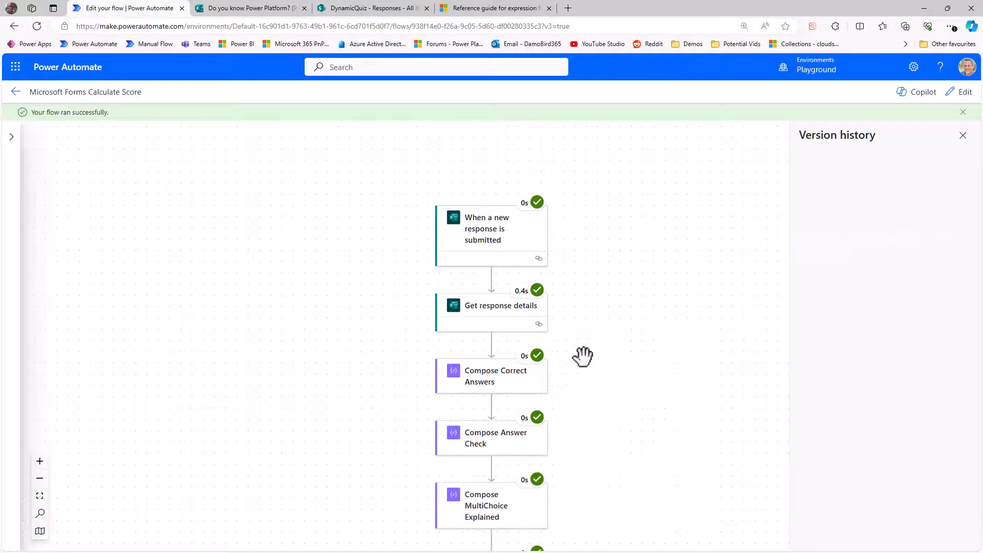
Step: Inspect the Filter array action's inputs and outputs in the flow's run details
{"action": "scroll", "coordinate": [584, 374], "scroll_direction": "down", "scroll_amount": 5}
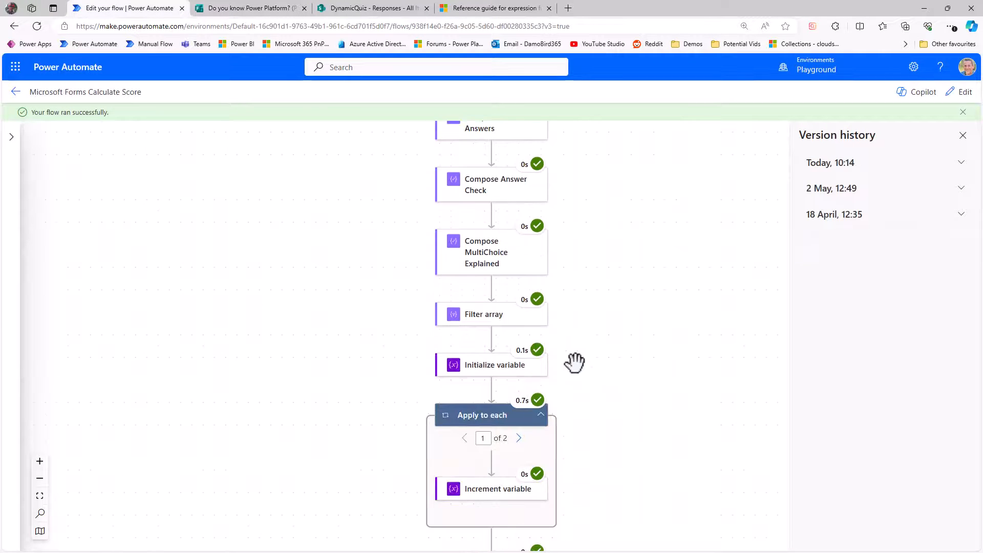
{"action": "left_click", "coordinate": [484, 315]}
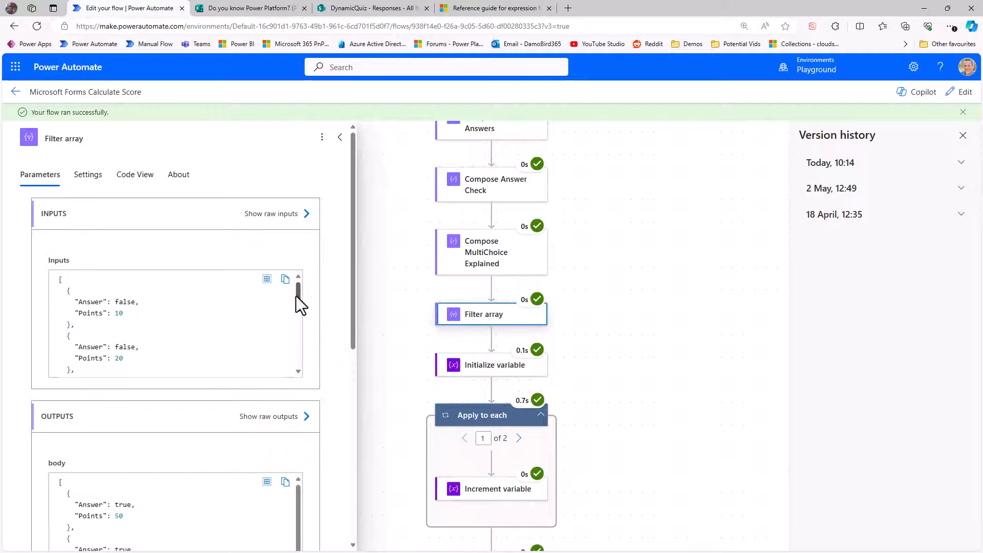
{"action": "left_click_drag", "start_coordinate": [297, 297], "coordinate": [297, 298]}
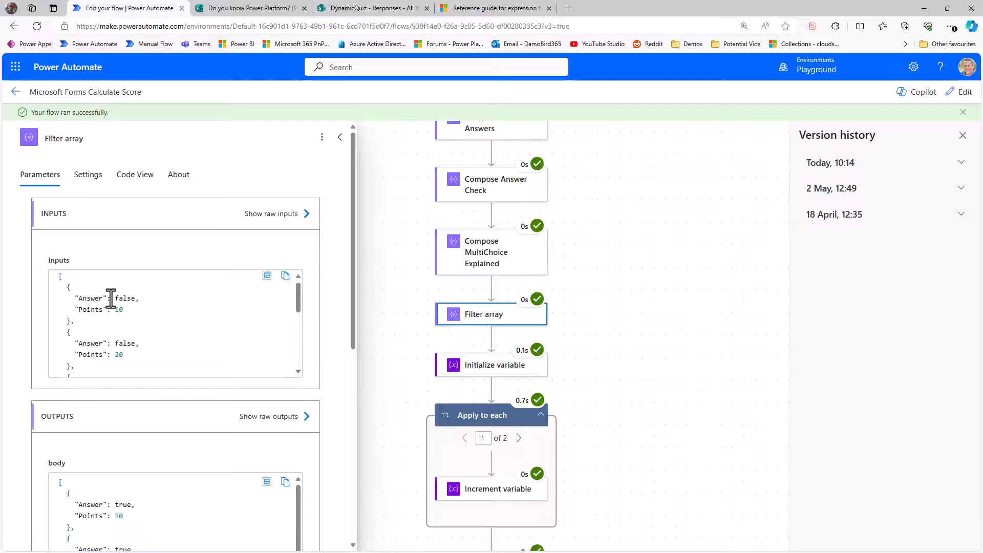
{"action": "left_click_drag", "start_coordinate": [297, 300], "coordinate": [300, 353]}
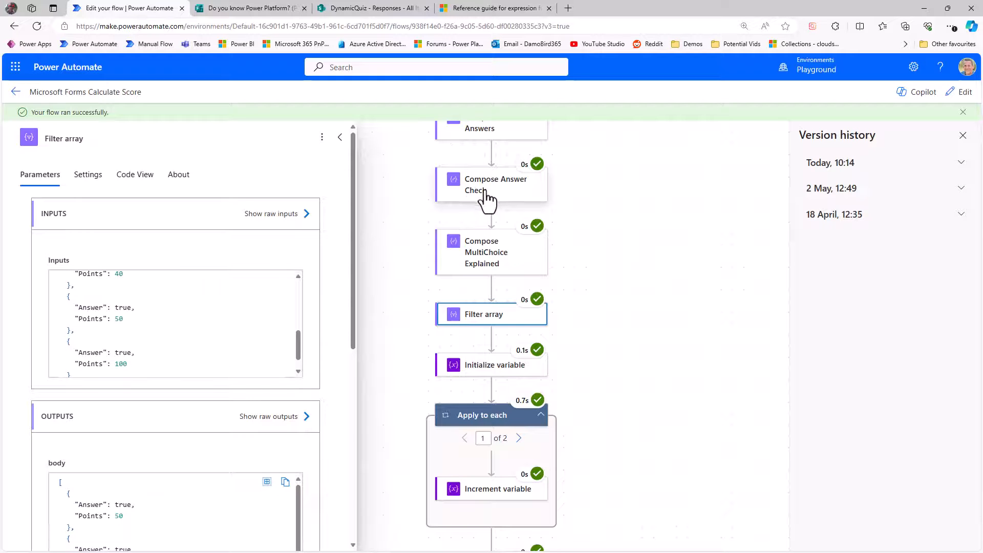
{"action": "scroll", "coordinate": [291, 375], "scroll_direction": "down", "scroll_amount": 1}
{"action": "scroll", "coordinate": [330, 437], "scroll_direction": "down", "scroll_amount": 5}
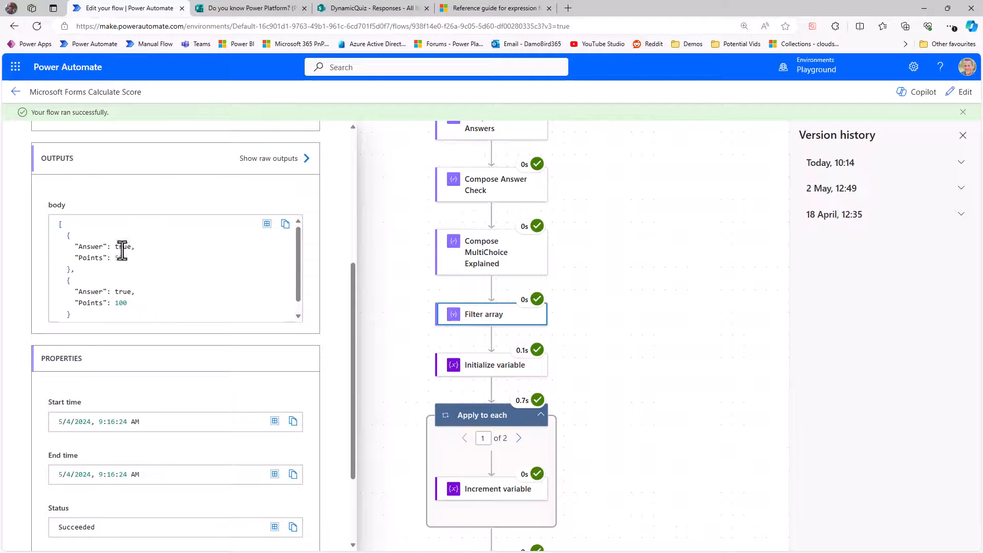
{"action": "left_click_drag", "start_coordinate": [297, 263], "coordinate": [296, 277]}
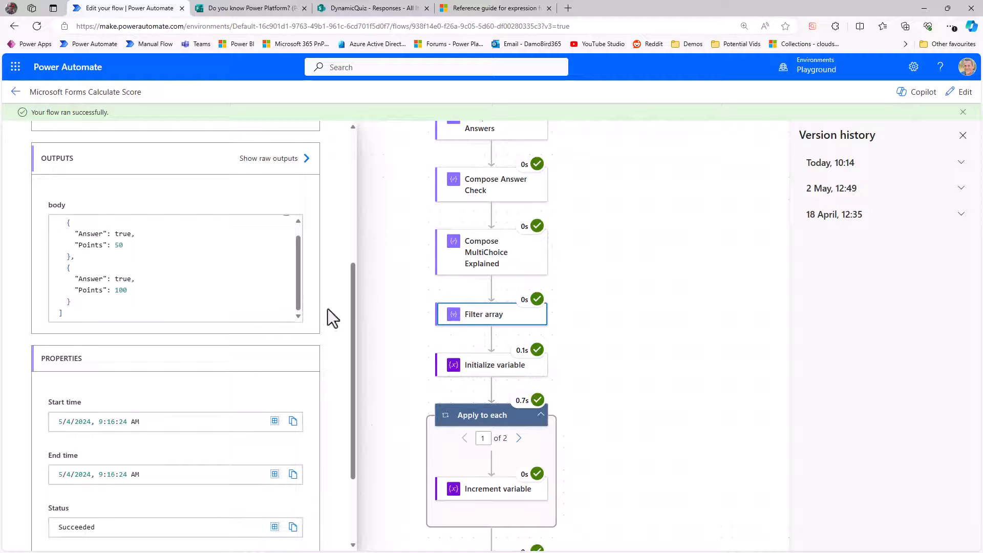
Step: Inspect the Apply to each iterations, the Increment variable values, and the Compose Points and Compose Percentage outputs of the run
{"action": "left_click", "coordinate": [499, 417]}
{"action": "scroll", "coordinate": [221, 244], "scroll_direction": "up", "scroll_amount": 3}
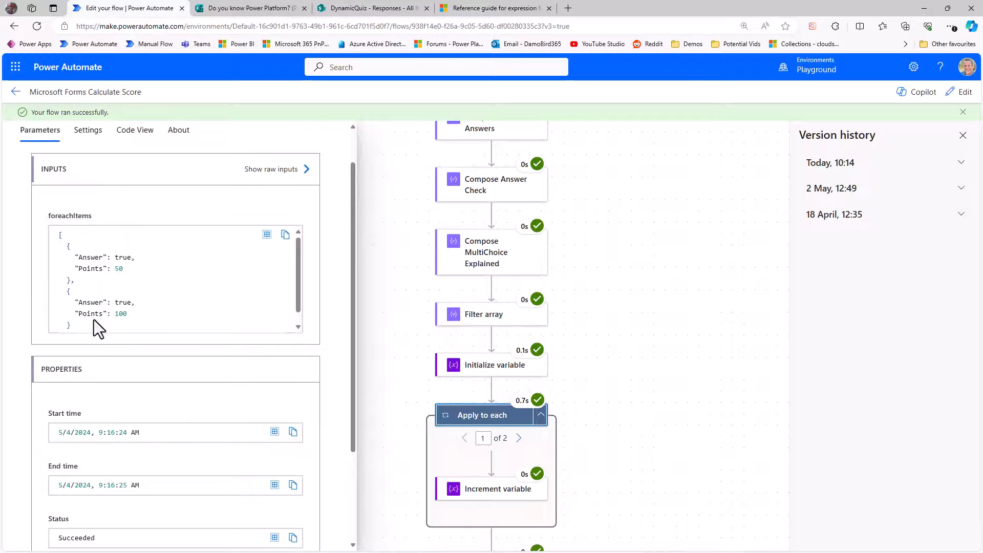
{"action": "left_click", "coordinate": [487, 494]}
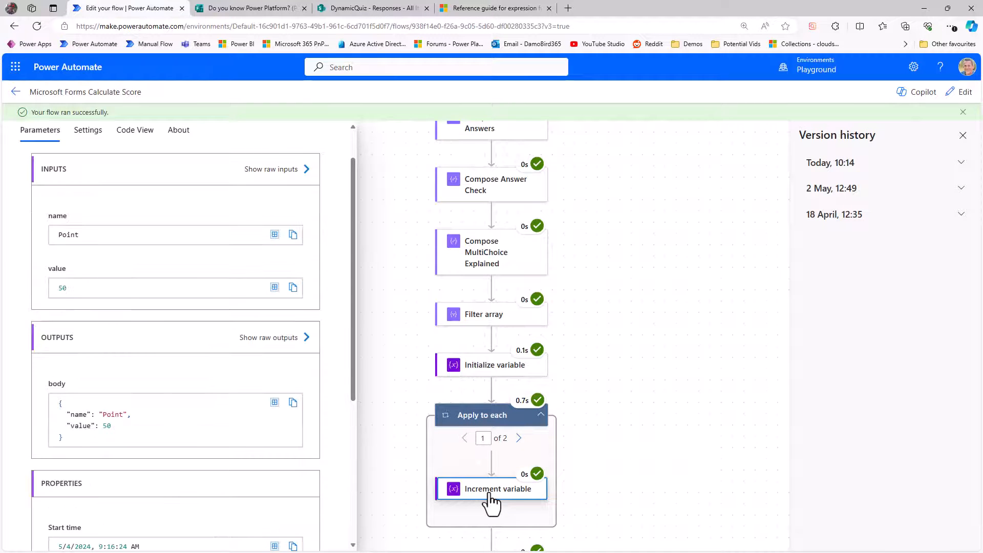
{"action": "left_click", "coordinate": [519, 438]}
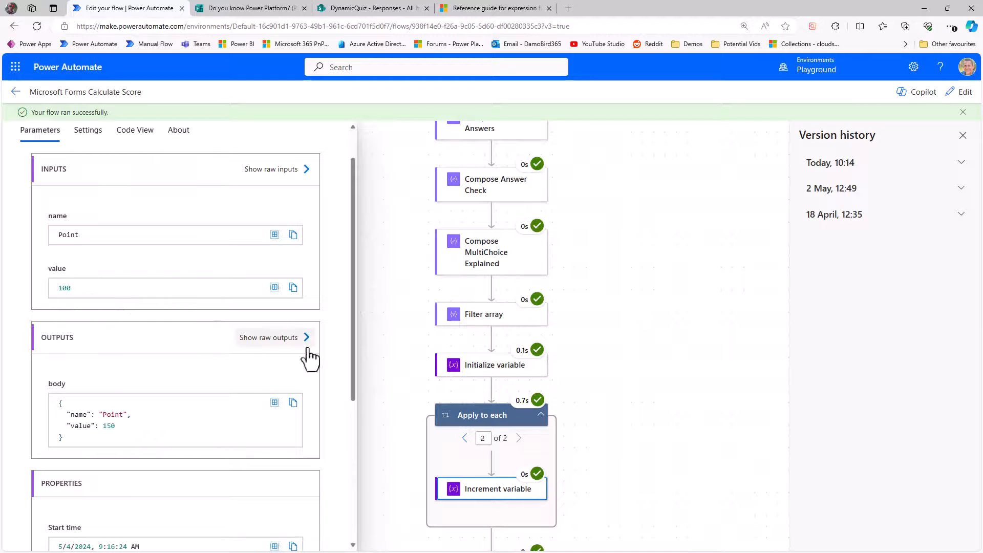
{"action": "scroll", "coordinate": [589, 384], "scroll_direction": "down", "scroll_amount": 2}
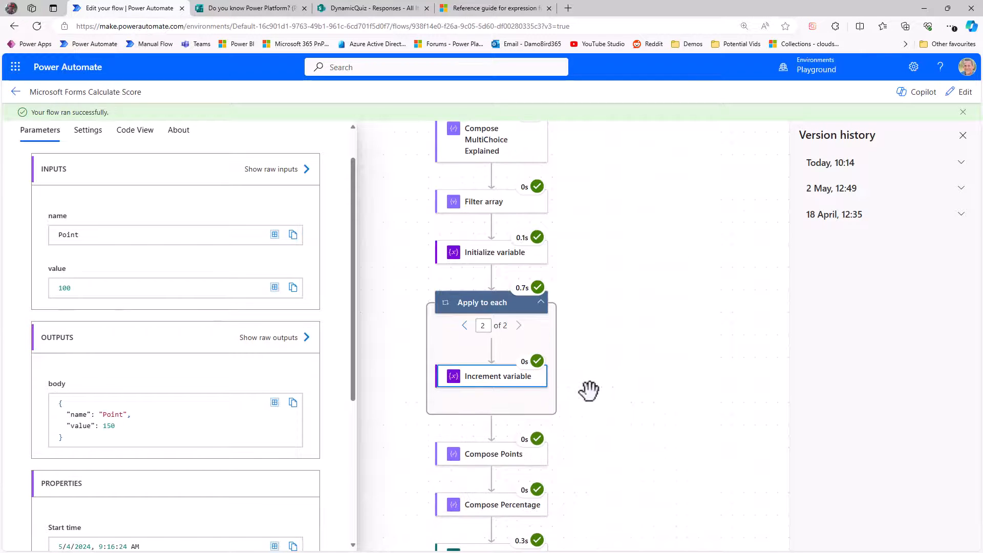
{"action": "left_click", "coordinate": [495, 464]}
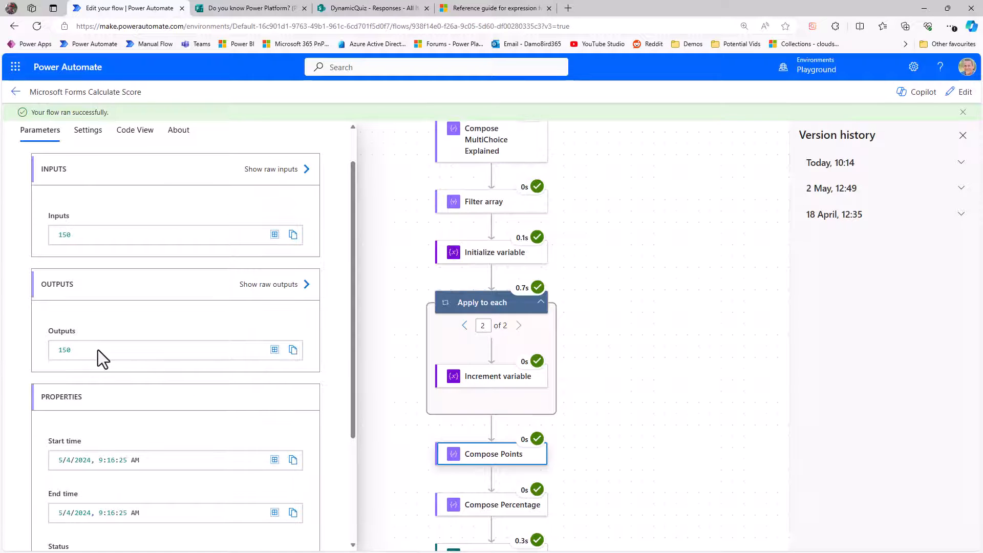
{"action": "scroll", "coordinate": [575, 391], "scroll_direction": "down", "scroll_amount": 2}
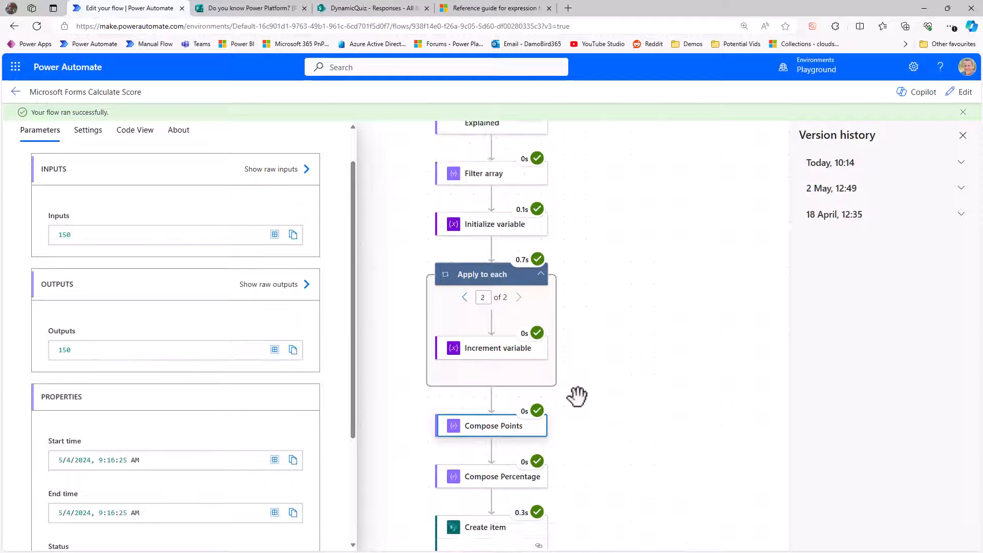
{"action": "left_click", "coordinate": [500, 426]}
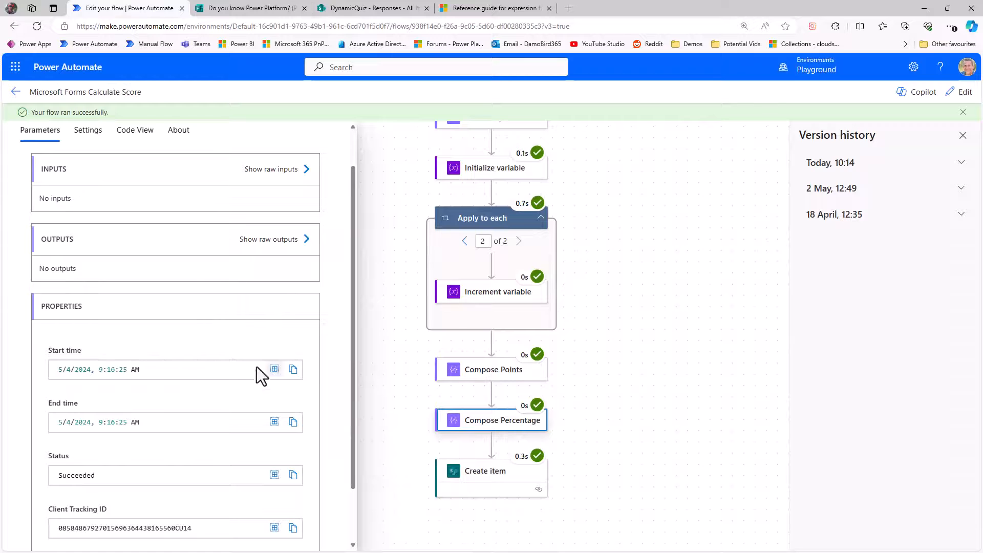
{"action": "left_click", "coordinate": [268, 240]}
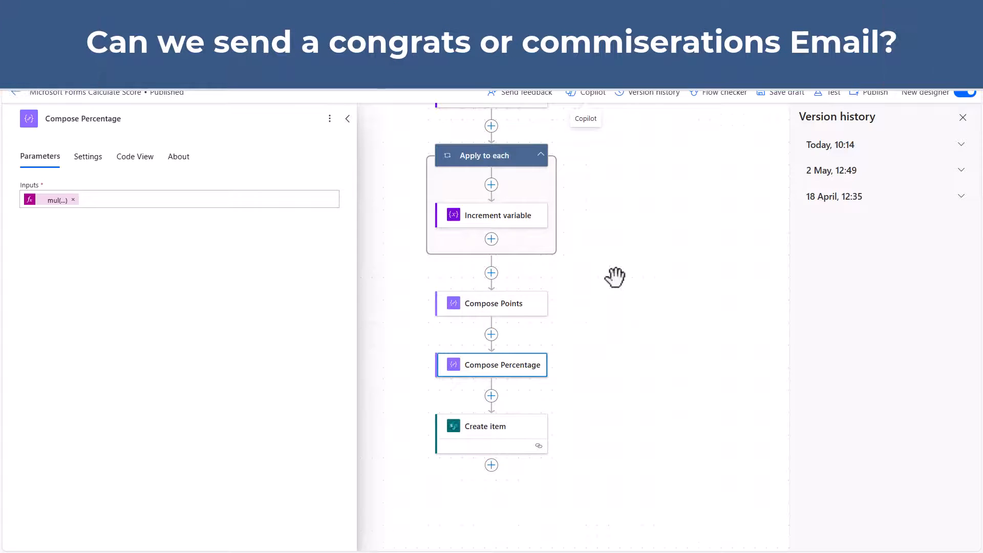
Step: Add a Condition action after the Create item action
{"action": "scroll", "coordinate": [617, 274], "scroll_direction": "down", "scroll_amount": 2}
{"action": "left_click", "coordinate": [492, 381]}
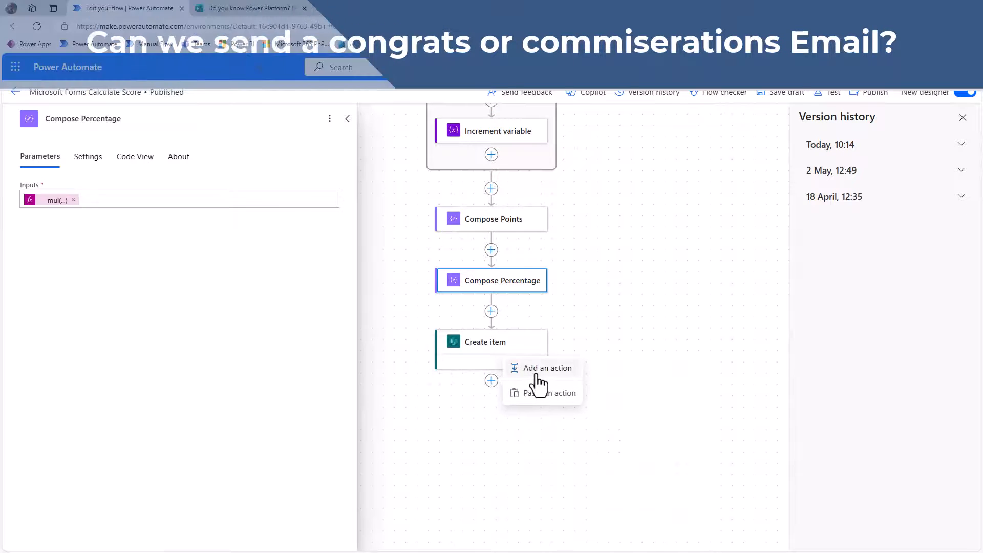
{"action": "left_click", "coordinate": [539, 371]}
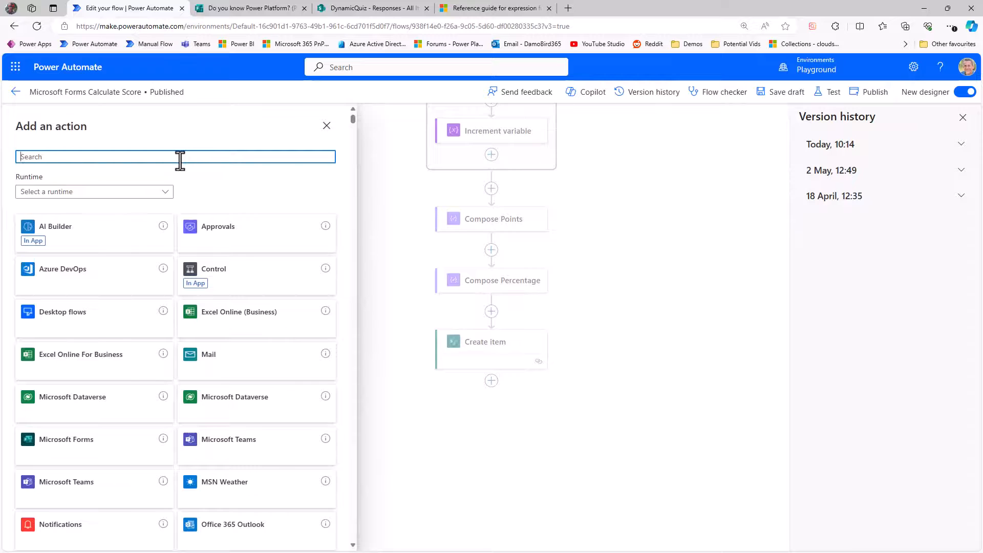
{"action": "type", "text": "c"}
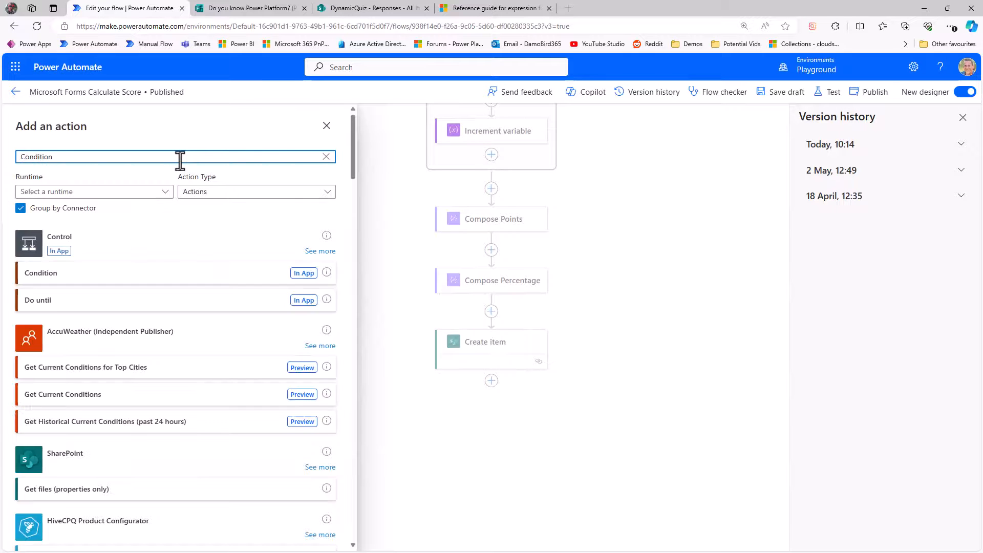
{"action": "left_click", "coordinate": [88, 276]}
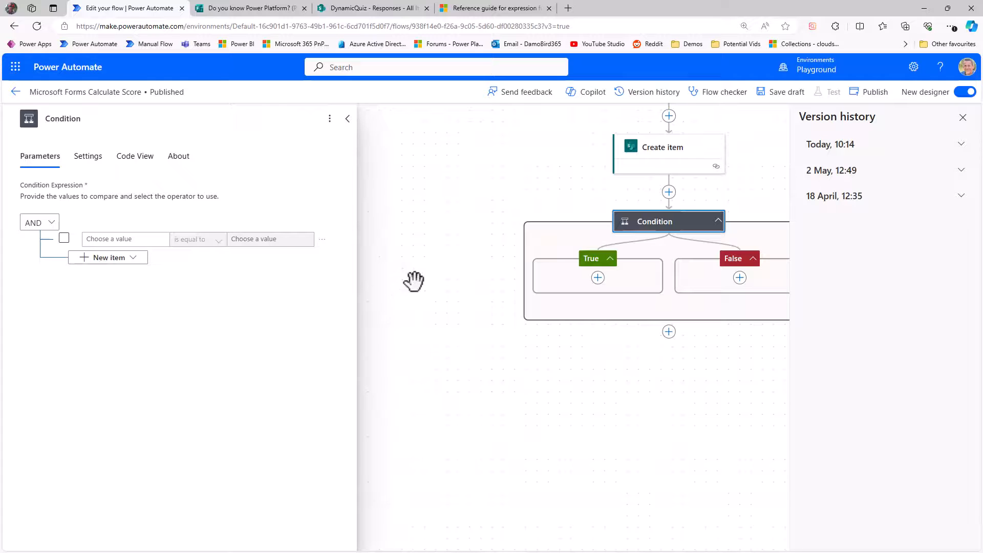
Step: Set the condition to check whether the Compose Percentage output is greater than 80
{"action": "left_click", "coordinate": [126, 239]}
{"action": "left_click", "coordinate": [75, 231]}
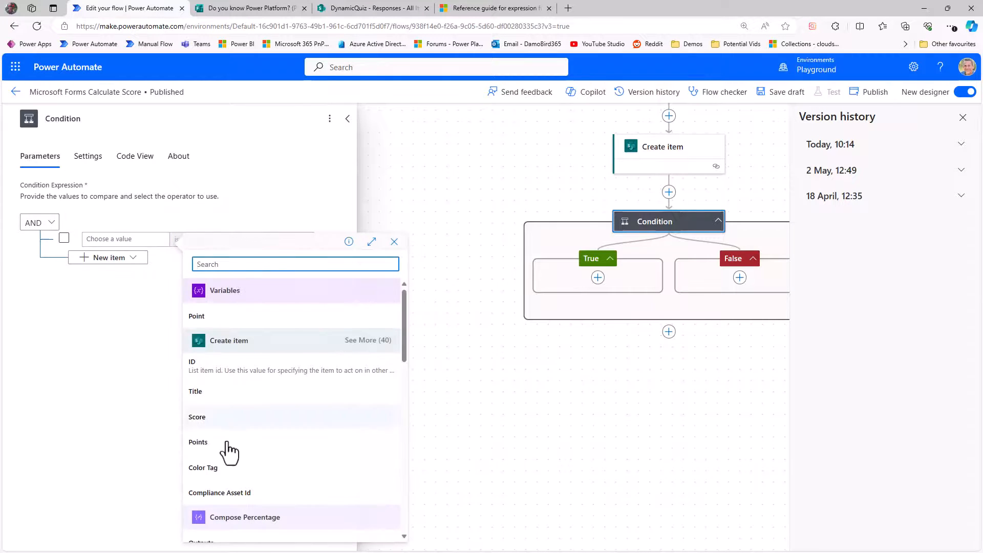
{"action": "scroll", "coordinate": [268, 480], "scroll_direction": "down", "scroll_amount": 2}
{"action": "left_click", "coordinate": [218, 465]}
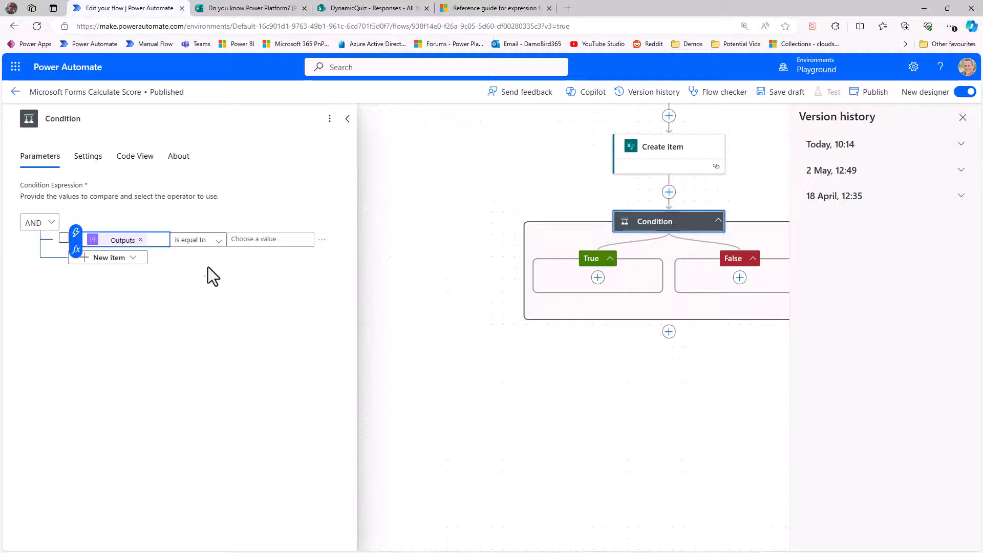
{"action": "left_click", "coordinate": [218, 241]}
{"action": "left_click", "coordinate": [211, 315]}
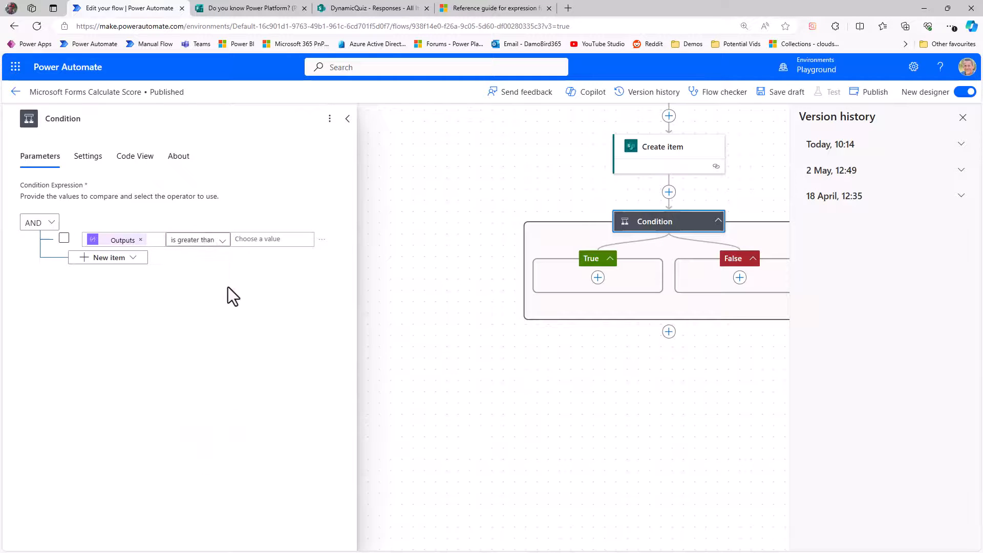
{"action": "left_click", "coordinate": [259, 240]}
{"action": "type", "text": "80"}
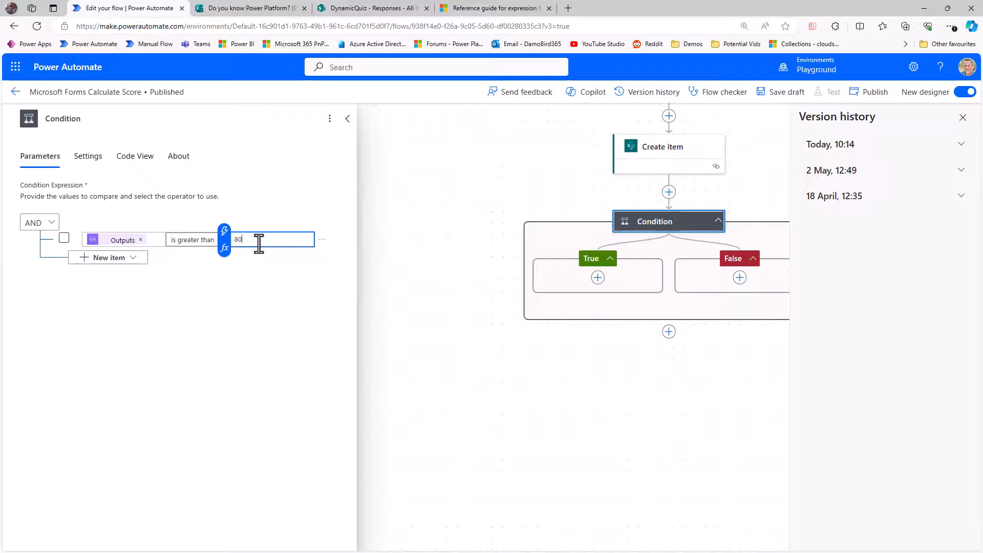
{"action": "left_click", "coordinate": [254, 310]}
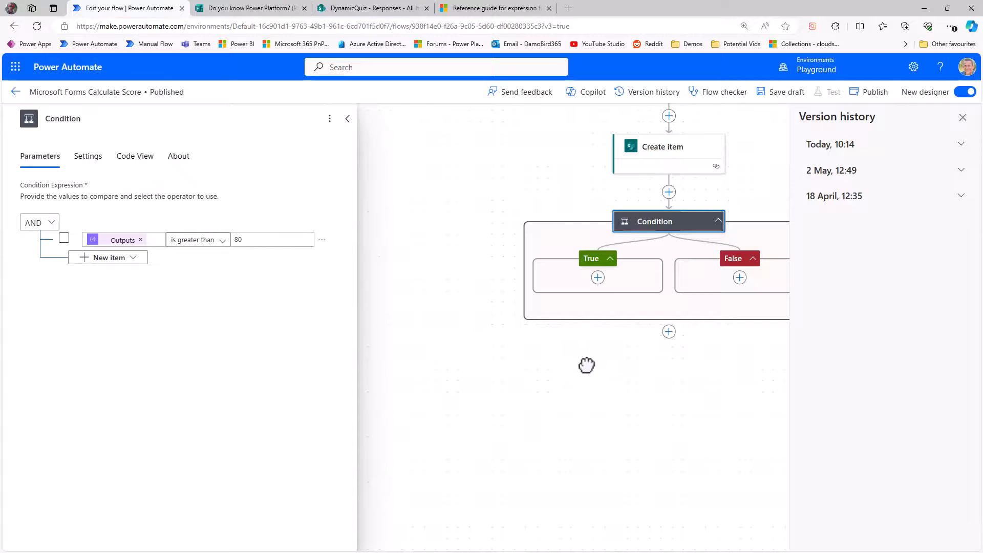
Step: Add a Send an email (V2) action in the condition's True branch
{"action": "left_click", "coordinate": [496, 282]}
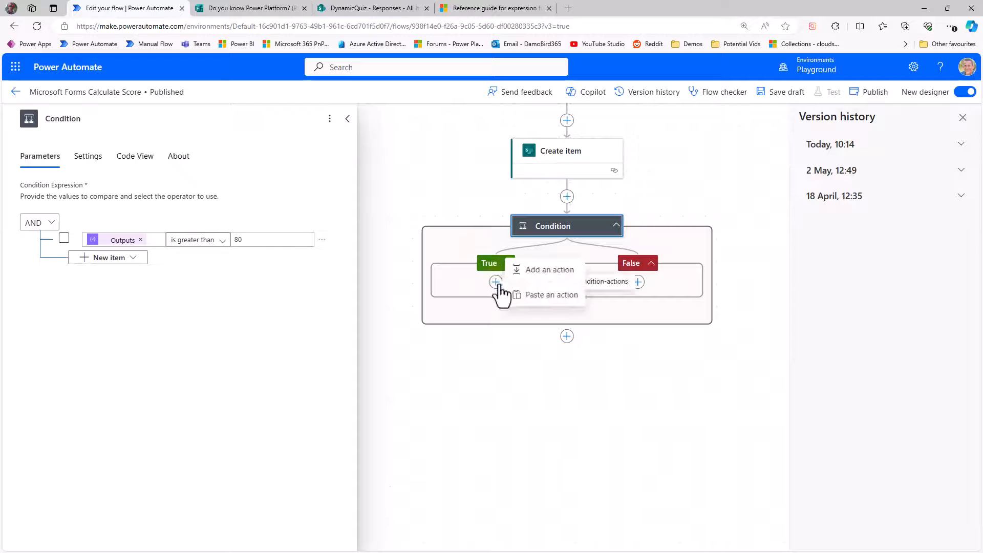
{"action": "left_click", "coordinate": [538, 272]}
{"action": "type", "text": "Se"}
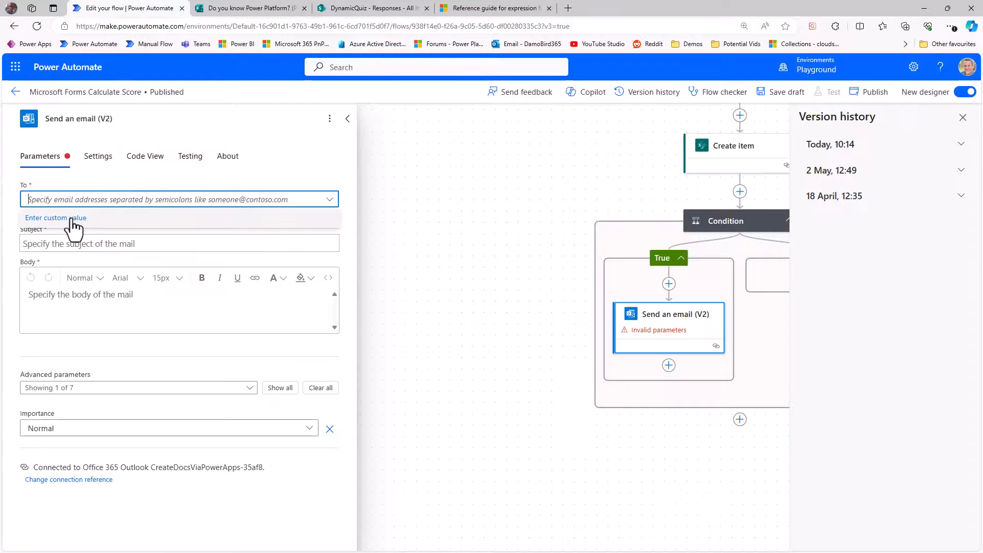
{"action": "left_click", "coordinate": [71, 217]}
{"action": "left_click", "coordinate": [12, 194]}
{"action": "scroll", "coordinate": [429, 388], "scroll_direction": "down", "scroll_amount": 10}
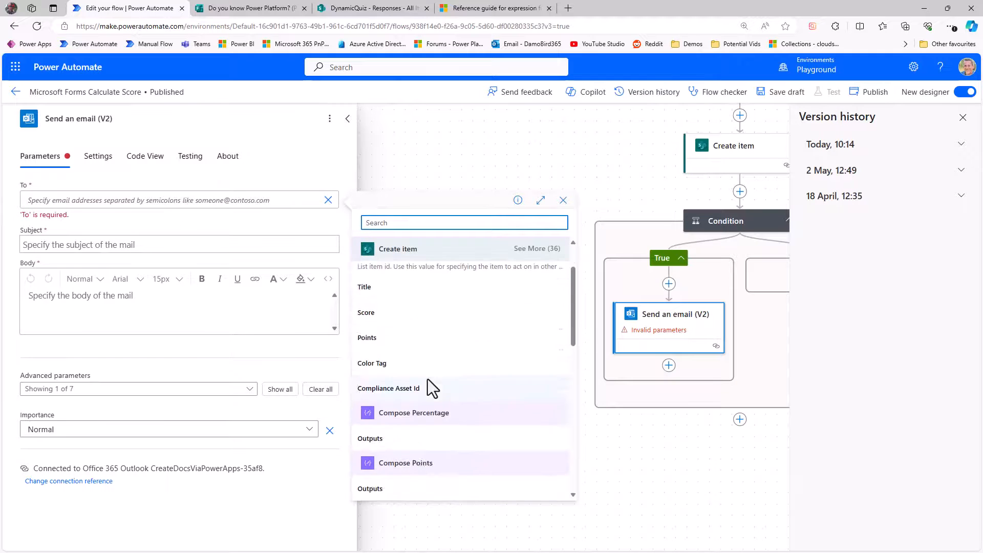
{"action": "scroll", "coordinate": [451, 433], "scroll_direction": "down", "scroll_amount": 1}
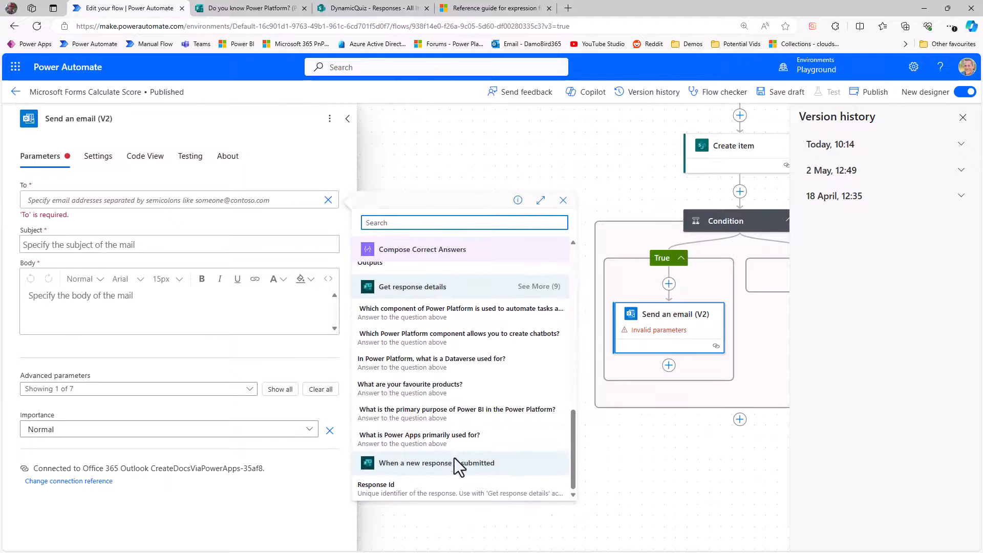
{"action": "left_click", "coordinate": [539, 286]}
{"action": "left_click", "coordinate": [407, 412]}
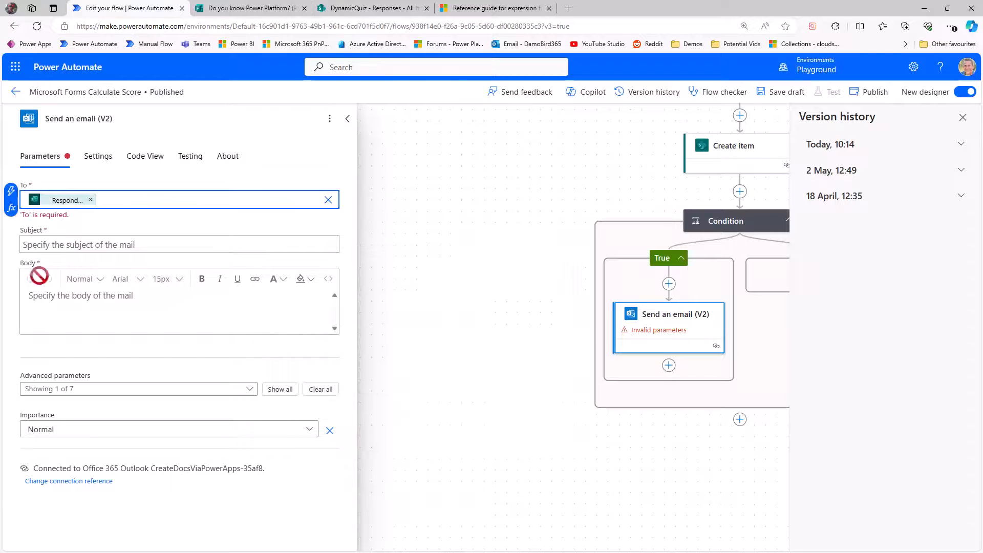
Step: Set the email subject to Congratulations
{"action": "left_click", "coordinate": [55, 242]}
{"action": "type", "text": "Congratulation"}
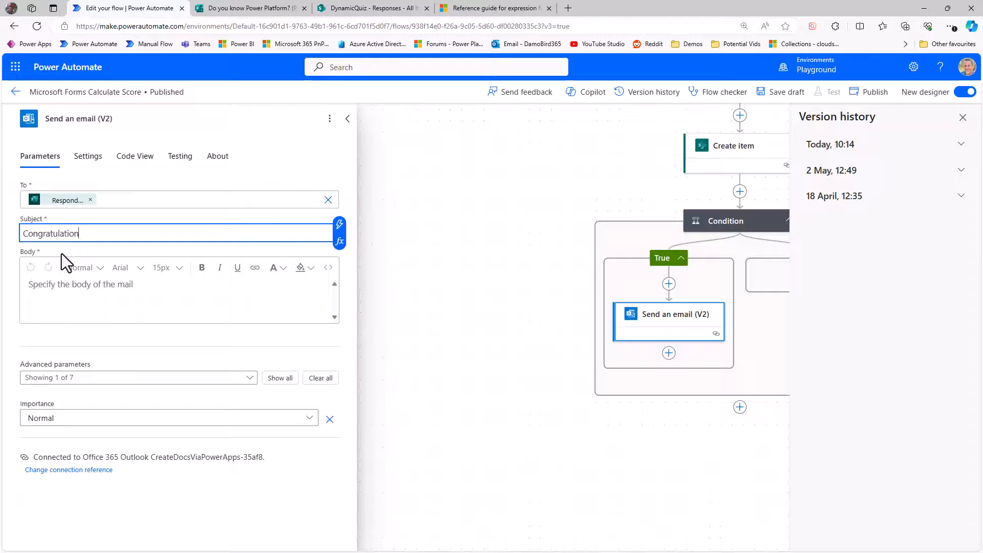
{"action": "type", "text": "s"}
Step: Write the body line "You have passed with flying colours!" and start a new line with "Your score was"
{"action": "left_click", "coordinate": [69, 289]}
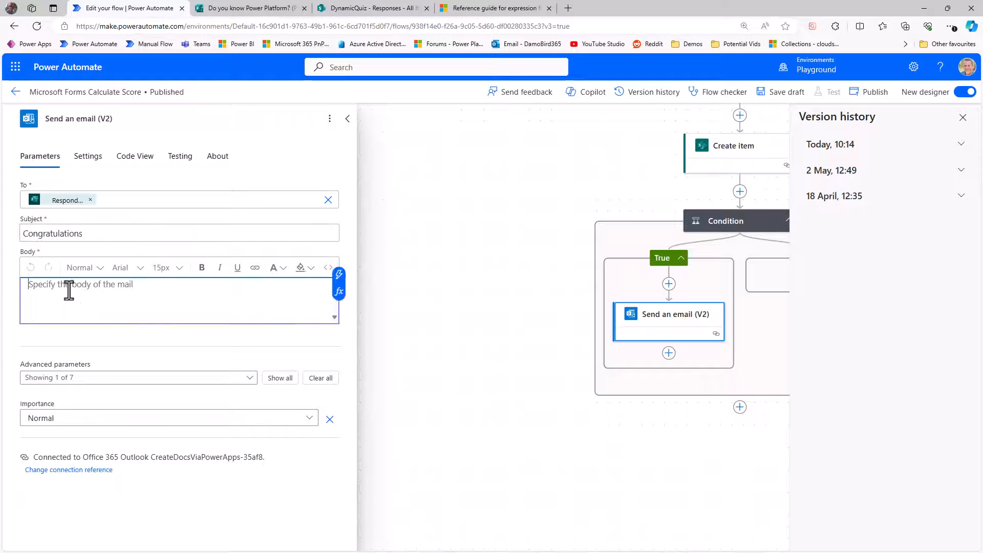
{"action": "type", "text": "Yo"}
{"action": "type", "text": "u have passed"}
{"action": "type", "text": "rs!"}
{"action": "key", "text": "Return"}
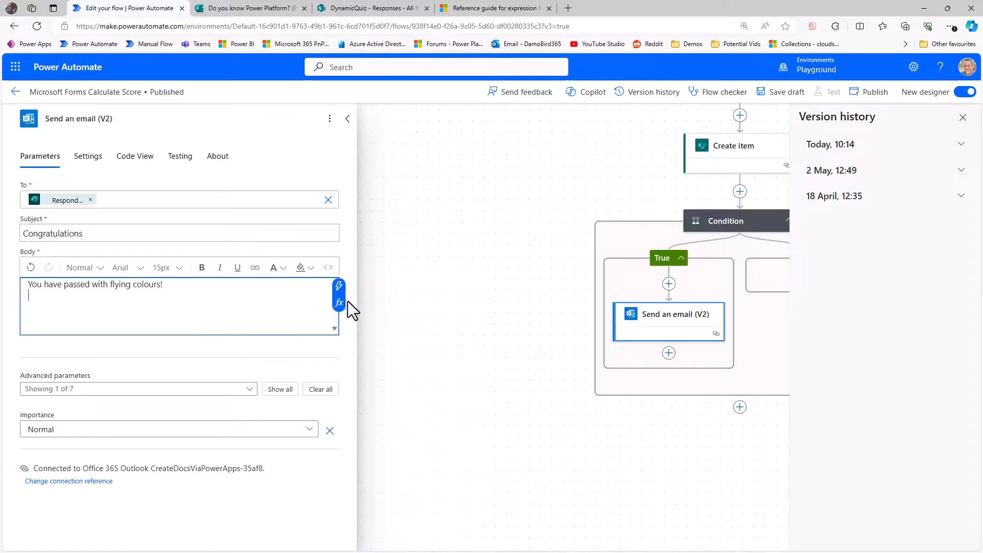
{"action": "type", "text": "Your score was"}
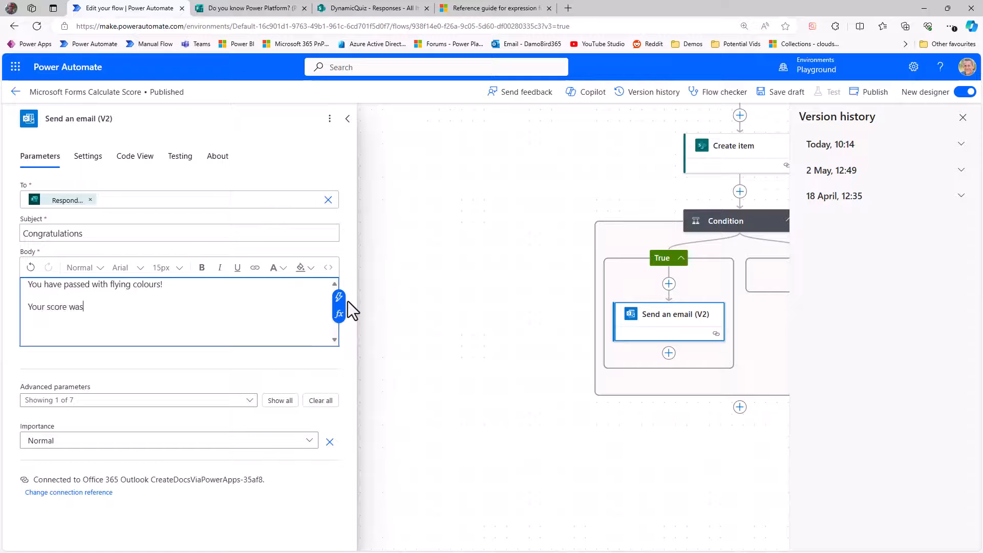
Step: Complete the body with the Compose Percentage output, "% with a total of", the Point variable and "points."
{"action": "left_click", "coordinate": [339, 297]}
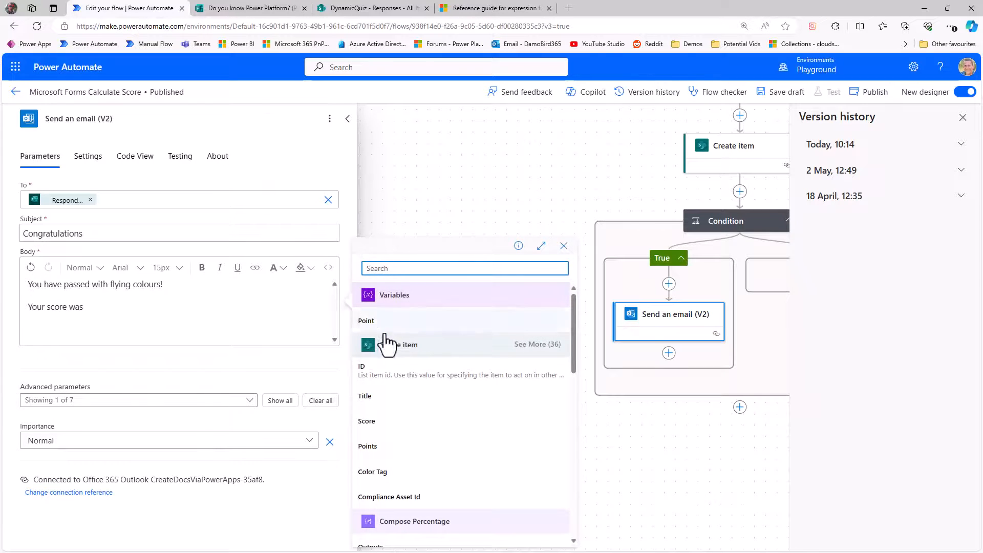
{"action": "scroll", "coordinate": [408, 376], "scroll_direction": "down", "scroll_amount": 3}
{"action": "left_click", "coordinate": [395, 442]}
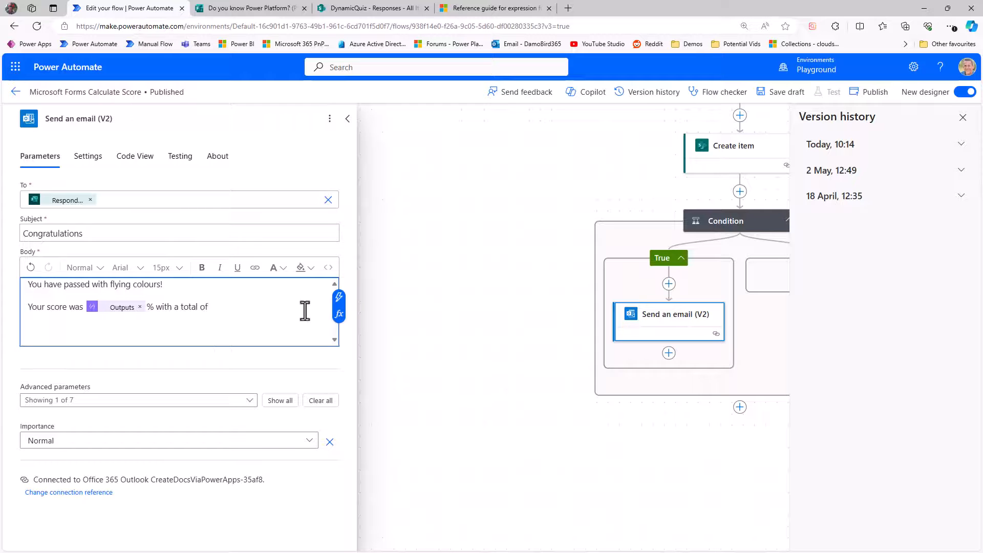
{"action": "left_click", "coordinate": [339, 298]}
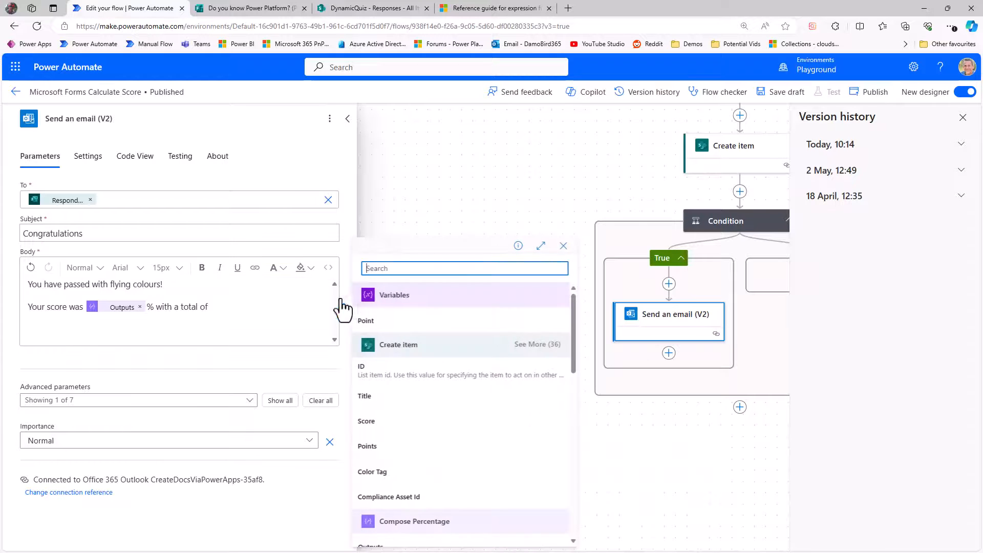
{"action": "left_click", "coordinate": [392, 328]}
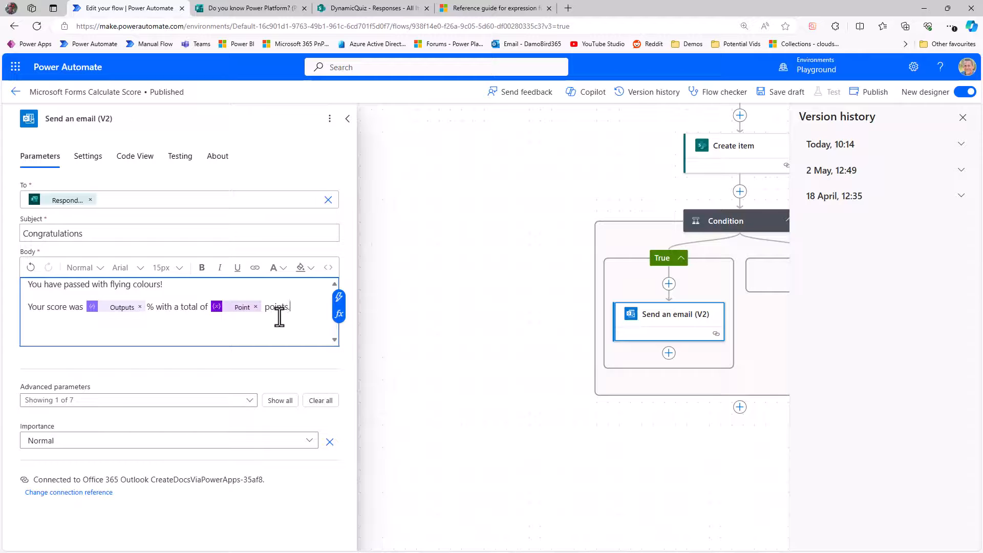
Step: Copy the Send an email (V2) action and paste it into the condition's False branch
{"action": "left_click_drag", "start_coordinate": [512, 367], "coordinate": [349, 371]}
{"action": "right_click", "coordinate": [491, 328]}
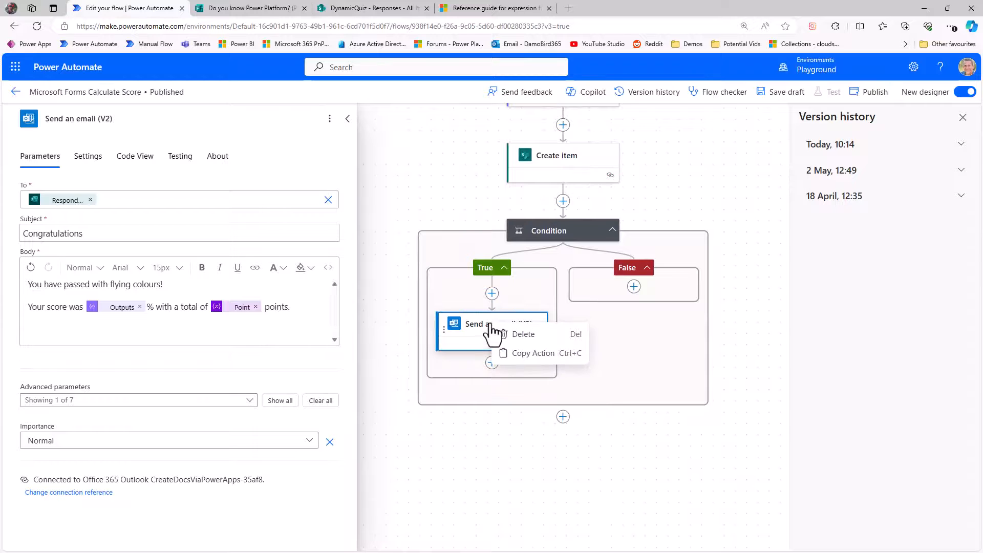
{"action": "left_click", "coordinate": [527, 353]}
{"action": "left_click", "coordinate": [634, 287]}
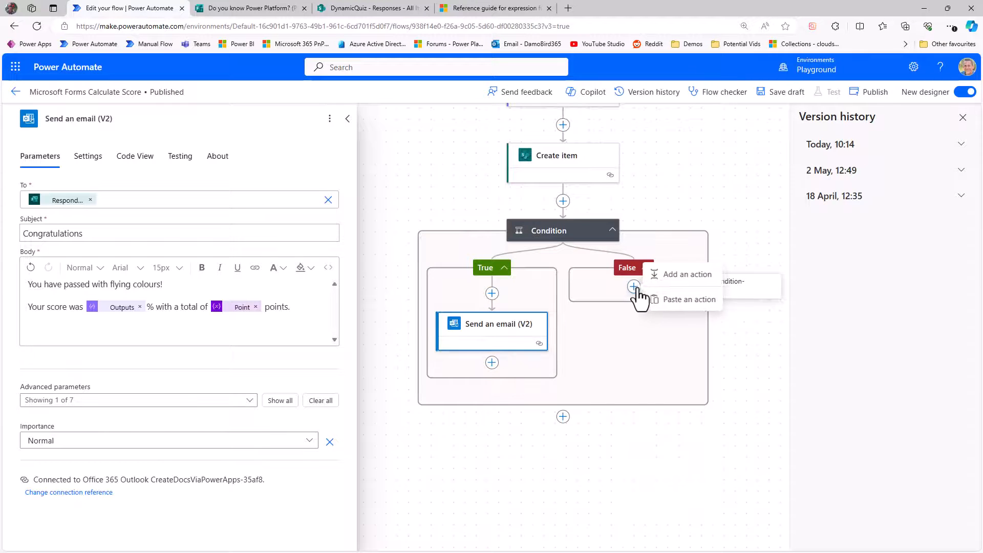
{"action": "left_click", "coordinate": [675, 301]}
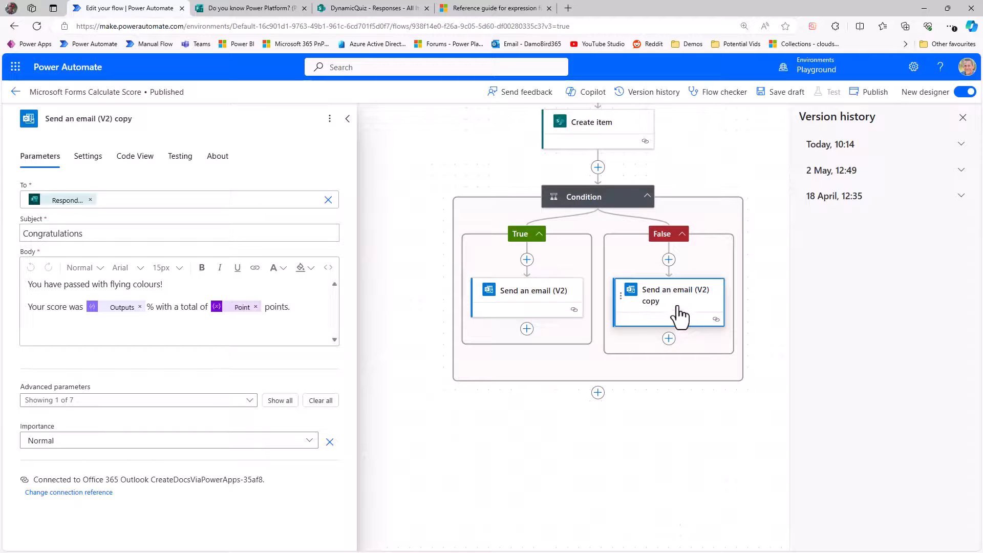
Step: Change the copied email's subject to Commiserations
{"action": "double_click", "coordinate": [97, 233]}
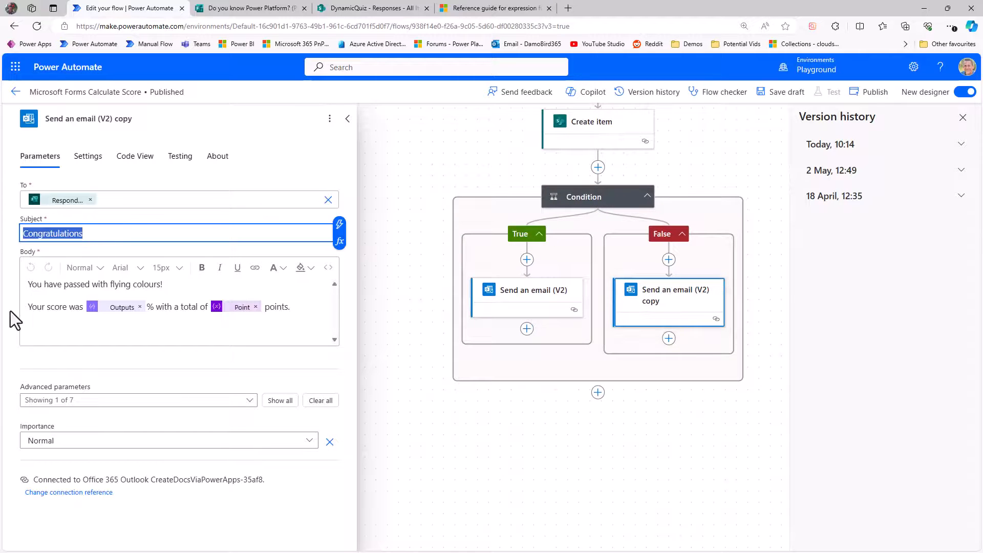
{"action": "type", "text": "Commiss"}
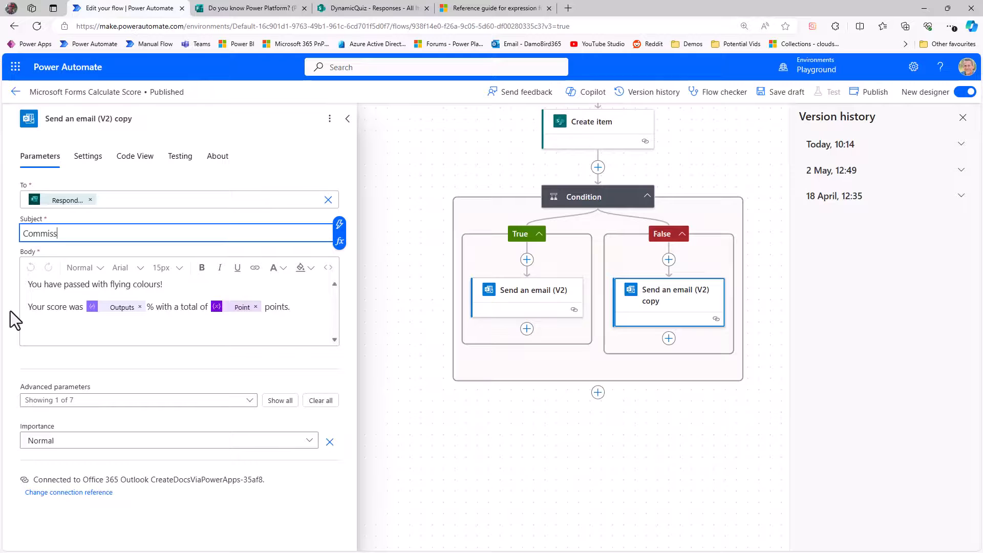
{"action": "type", "text": "erations"}
Step: Reword the copied email's first body line to "You have not passed on this occassion!"
{"action": "left_click", "coordinate": [51, 310]}
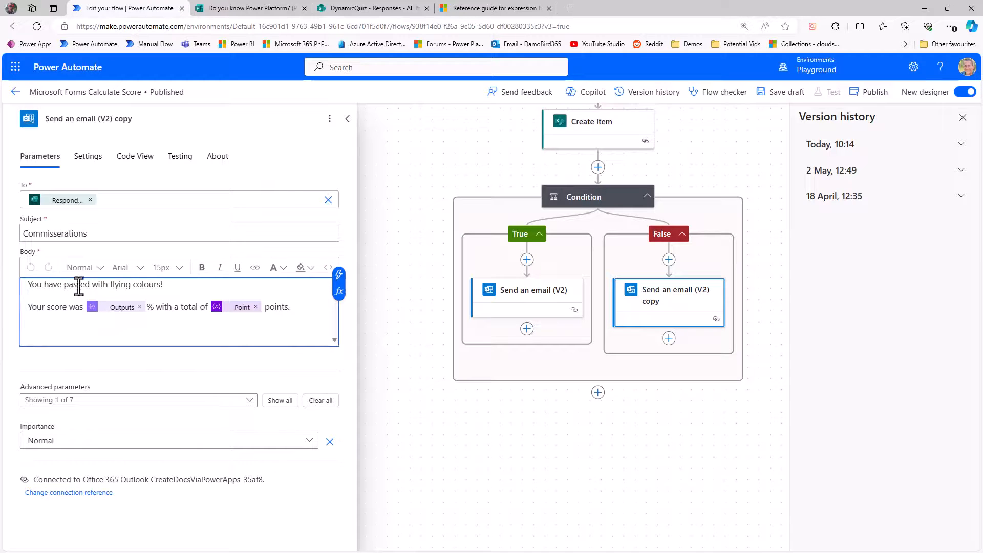
{"action": "left_click_drag", "start_coordinate": [66, 288], "coordinate": [90, 287]}
{"action": "type", "text": "not passed on this occassion"}
{"action": "key", "text": "Delete"}
{"action": "key", "text": "Delete"}
{"action": "key", "text": "Delete"}
{"action": "key", "text": "Delete"}
{"action": "key", "text": "Delete"}
{"action": "key", "text": "Delete"}
{"action": "key", "text": "Delete"}
{"action": "key", "text": "Delete"}
{"action": "key", "text": "Delete"}
{"action": "key", "text": "Delete"}
{"action": "key", "text": "Delete"}
{"action": "key", "text": "Delete"}
{"action": "key", "text": "Delete"}
{"action": "key", "text": "Delete"}
{"action": "key", "text": "Delete"}
{"action": "key", "text": "Delete"}
{"action": "key", "text": "Delete"}
{"action": "key", "text": "Delete"}
{"action": "key", "text": "Delete"}
{"action": "key", "text": "Delete"}
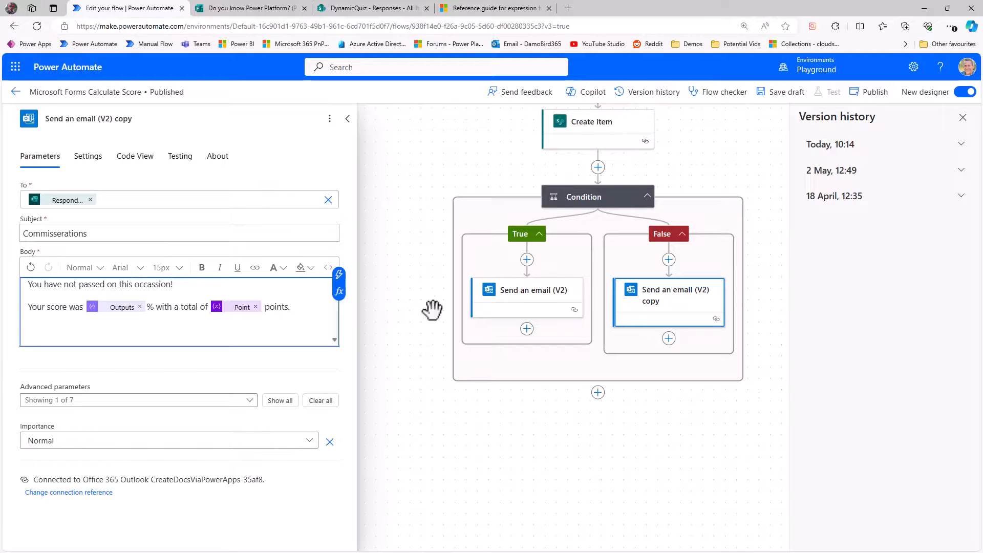
Step: Start a manual test of the flow
{"action": "left_click", "coordinate": [522, 299]}
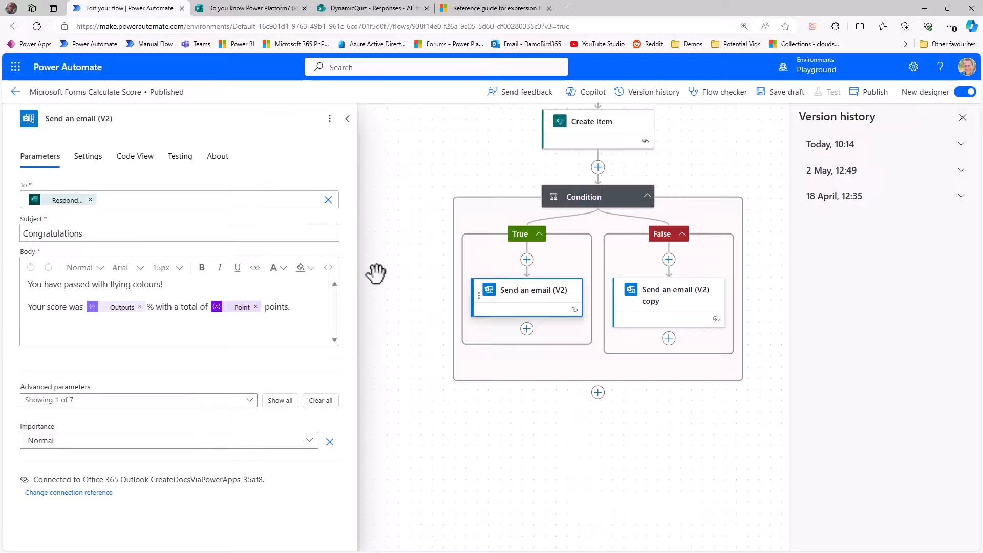
{"action": "left_click", "coordinate": [650, 297]}
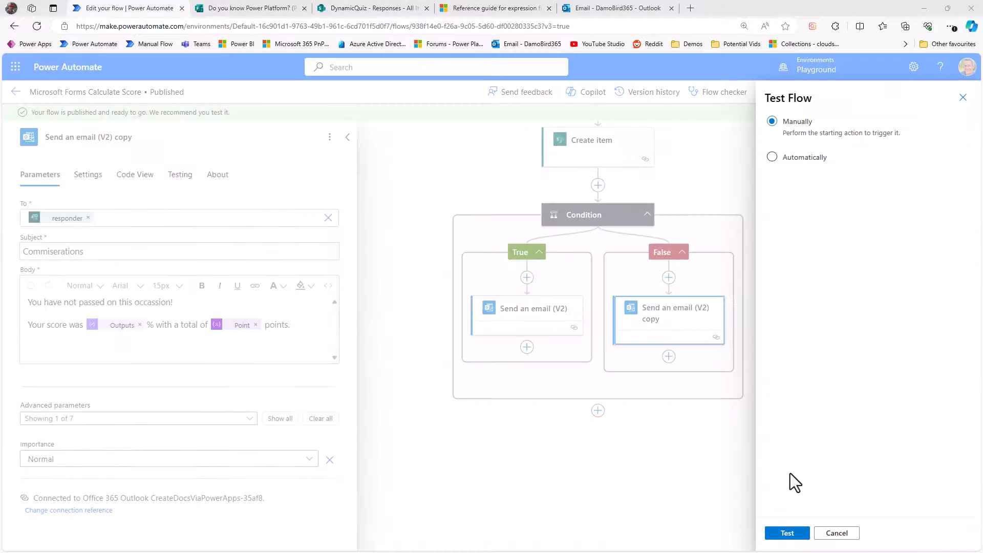
{"action": "left_click", "coordinate": [787, 538]}
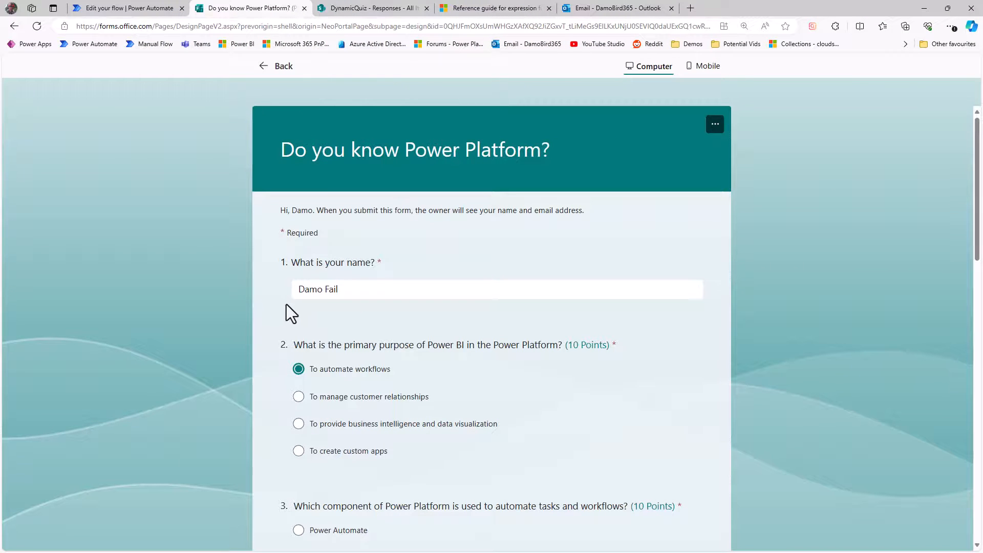
Step: Submit the quiz form with its filled-in answers to trigger the flow
{"action": "scroll", "coordinate": [412, 333], "scroll_direction": "down", "scroll_amount": 10}
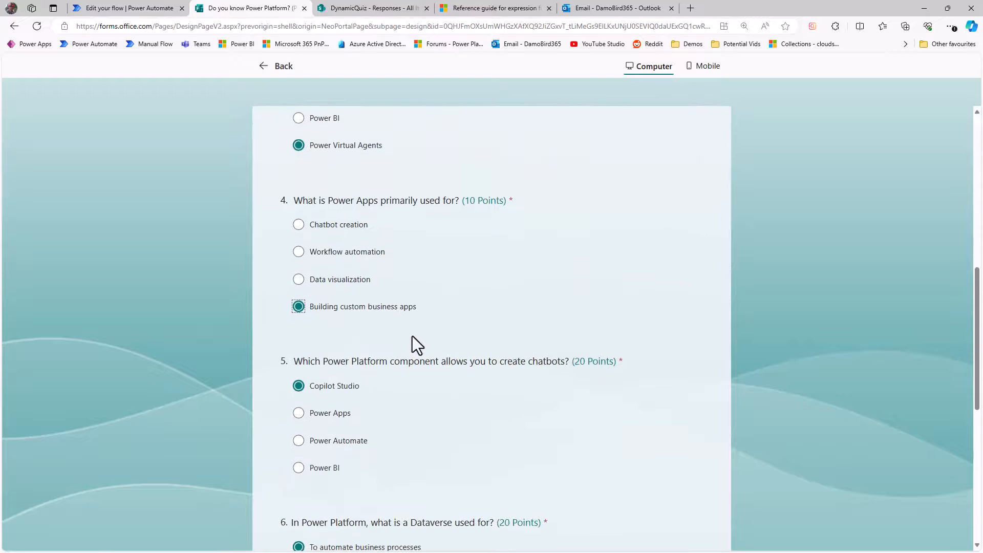
{"action": "scroll", "coordinate": [411, 338], "scroll_direction": "down", "scroll_amount": 7}
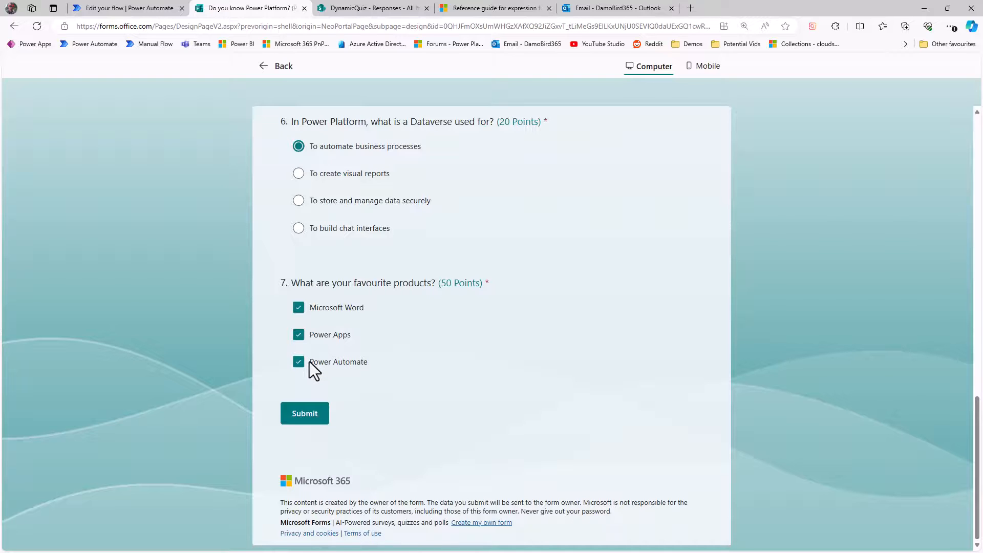
{"action": "left_click", "coordinate": [308, 418]}
Step: Return to the flow run and open the Compose Points action's run details
{"action": "key", "text": "ctrl+shift+Tab"}
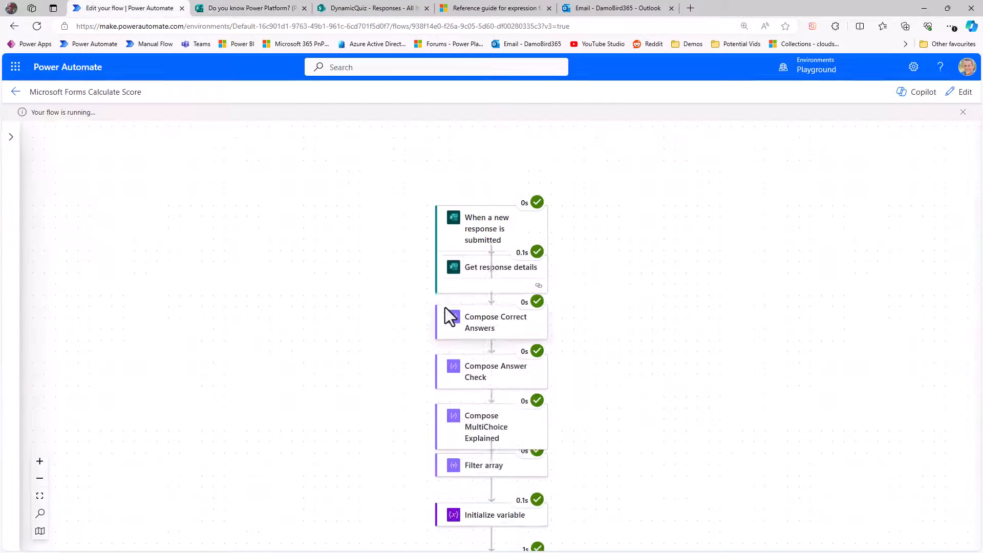
{"action": "scroll", "coordinate": [587, 334], "scroll_direction": "down", "scroll_amount": 5}
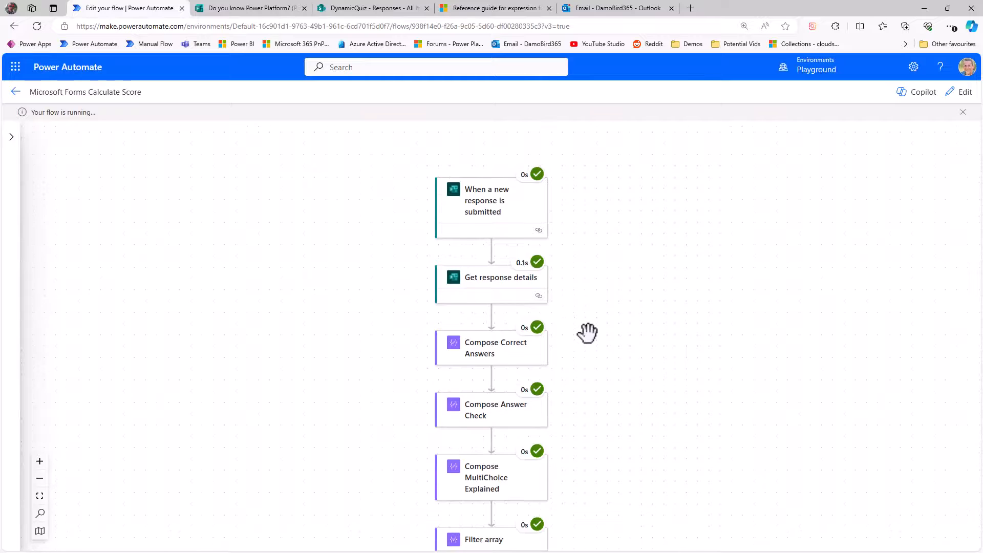
{"action": "scroll", "coordinate": [588, 332], "scroll_direction": "down", "scroll_amount": 10}
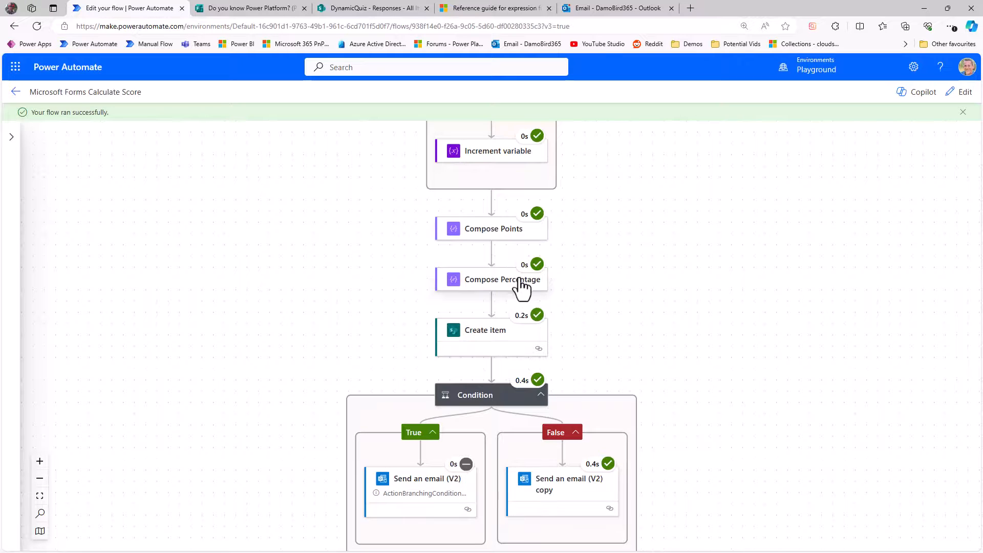
{"action": "left_click", "coordinate": [503, 230]}
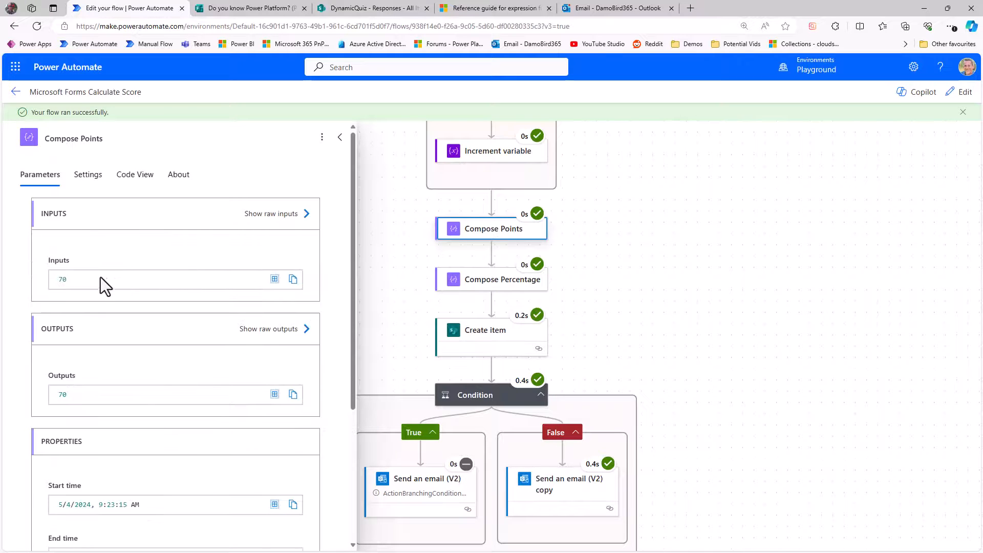
Step: Inspect the Filter array action's inputs and outputs in the run
{"action": "scroll", "coordinate": [635, 261], "scroll_direction": "up", "scroll_amount": 4}
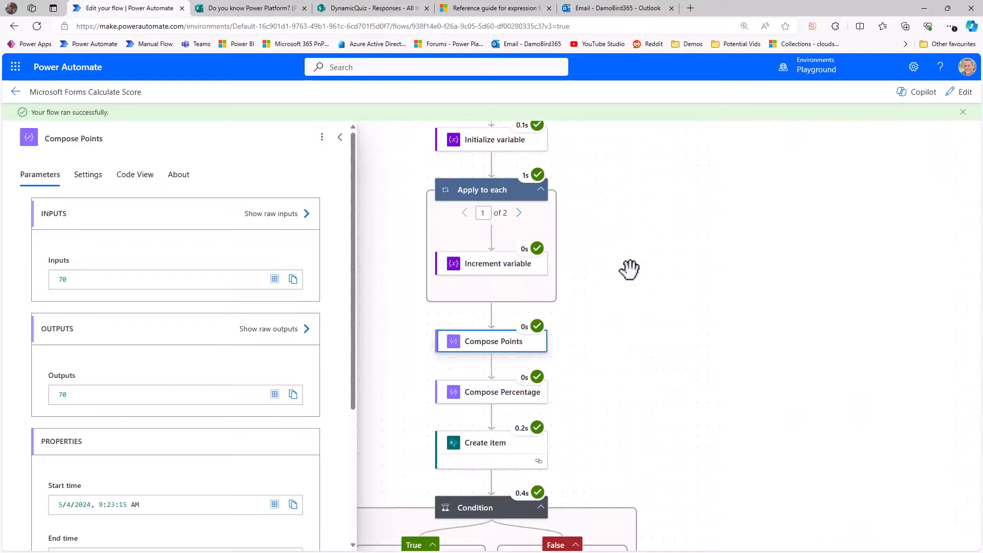
{"action": "scroll", "coordinate": [617, 276], "scroll_direction": "up", "scroll_amount": 5}
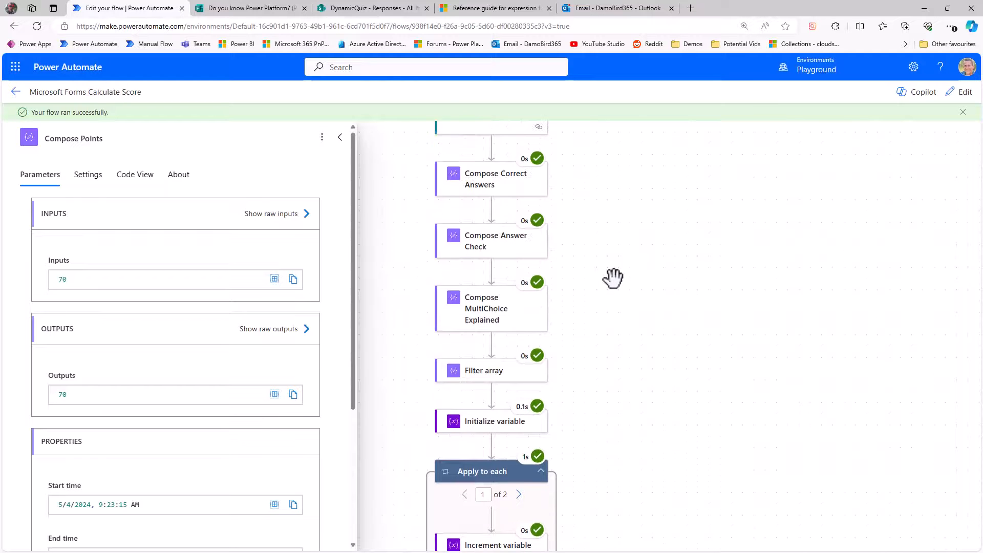
{"action": "left_click", "coordinate": [497, 408]}
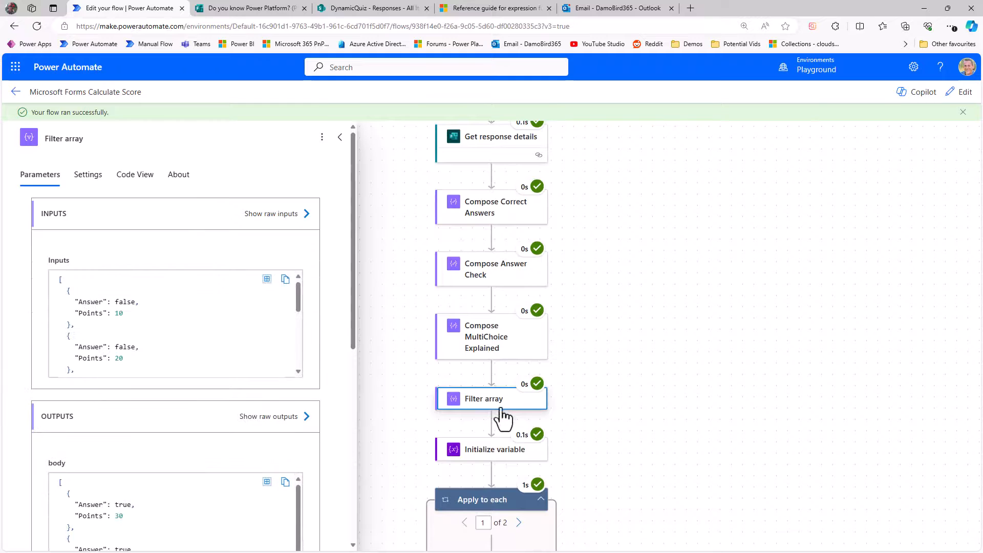
{"action": "scroll", "coordinate": [133, 307], "scroll_direction": "down", "scroll_amount": 2}
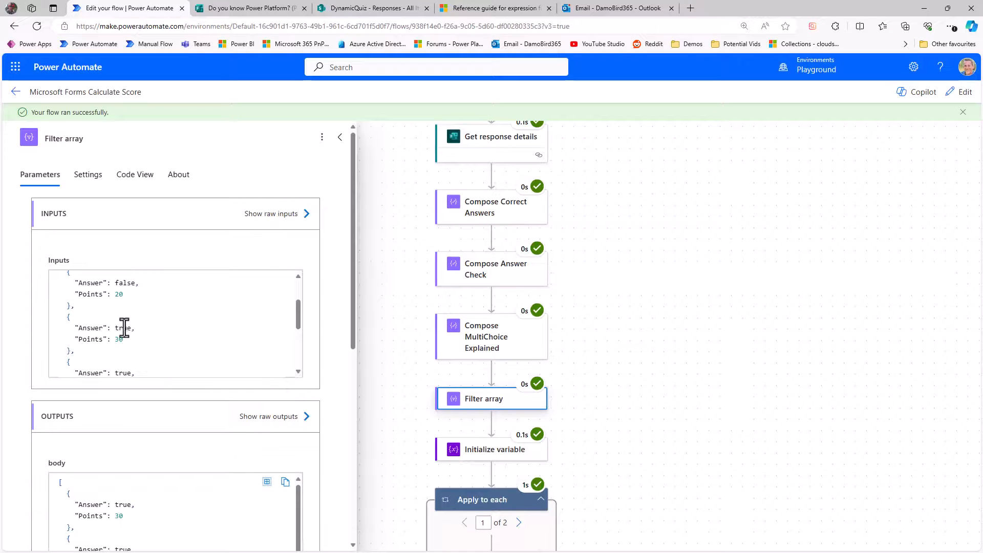
{"action": "scroll", "coordinate": [155, 333], "scroll_direction": "down", "scroll_amount": 2}
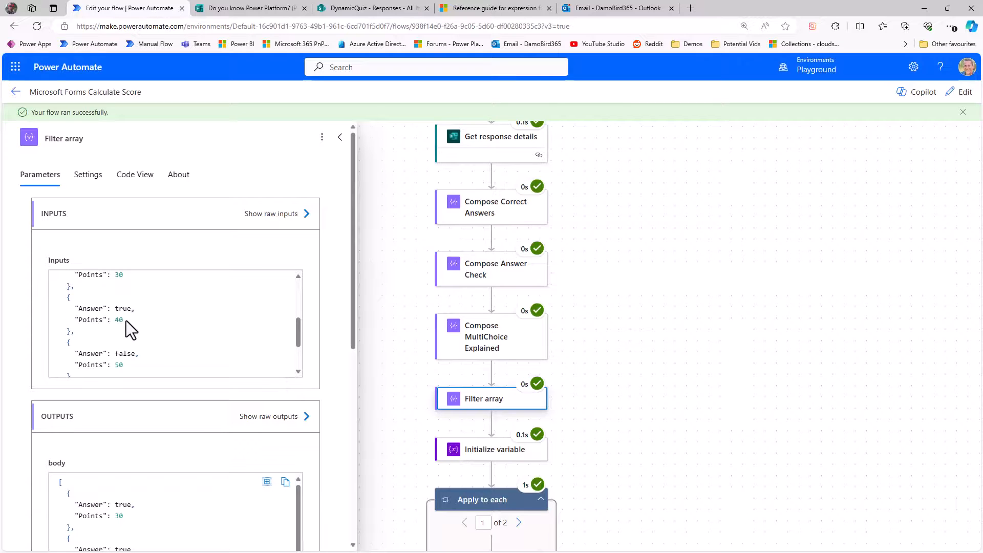
{"action": "scroll", "coordinate": [125, 322], "scroll_direction": "down", "scroll_amount": 2}
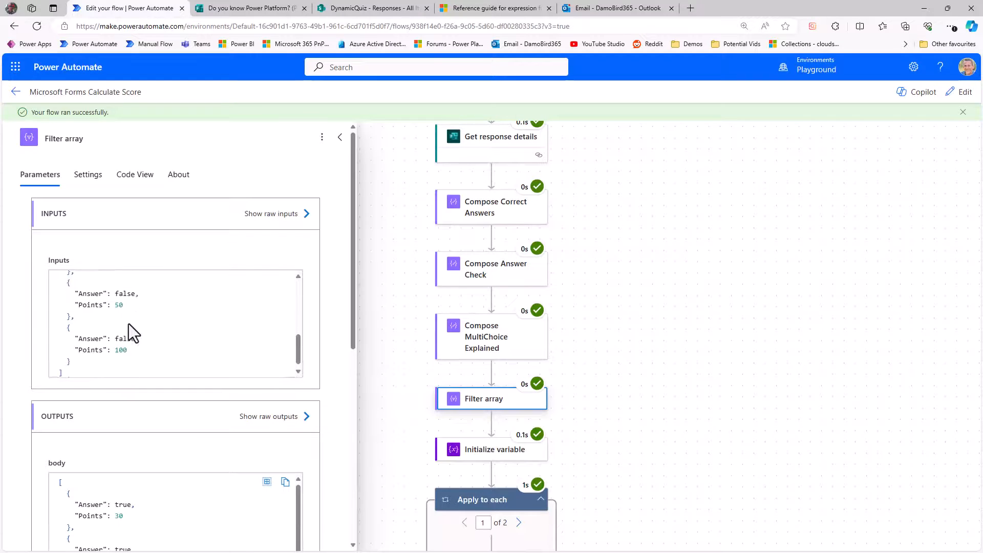
{"action": "scroll", "coordinate": [137, 348], "scroll_direction": "up", "scroll_amount": 3}
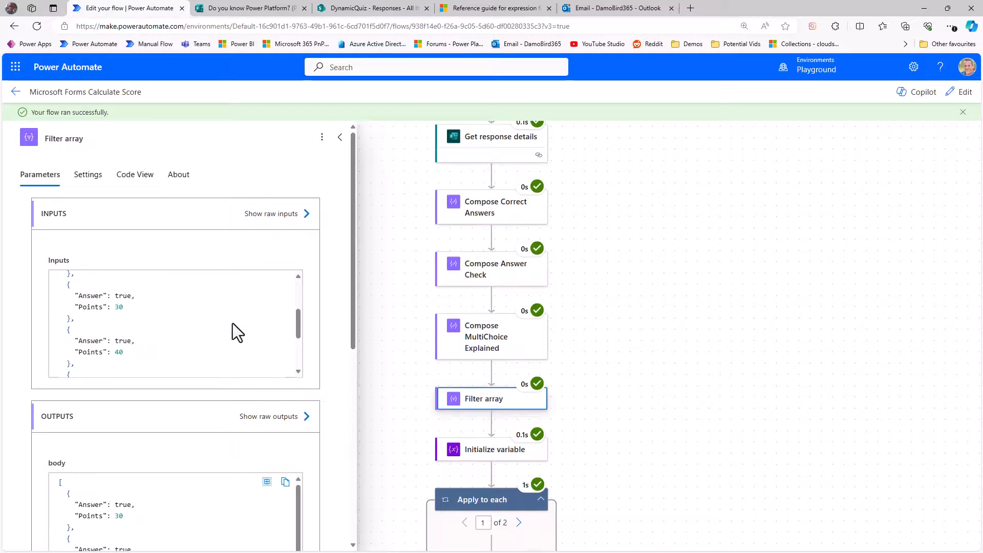
{"action": "scroll", "coordinate": [135, 347], "scroll_direction": "down", "scroll_amount": 2}
{"action": "scroll", "coordinate": [135, 347], "scroll_direction": "down", "scroll_amount": 1}
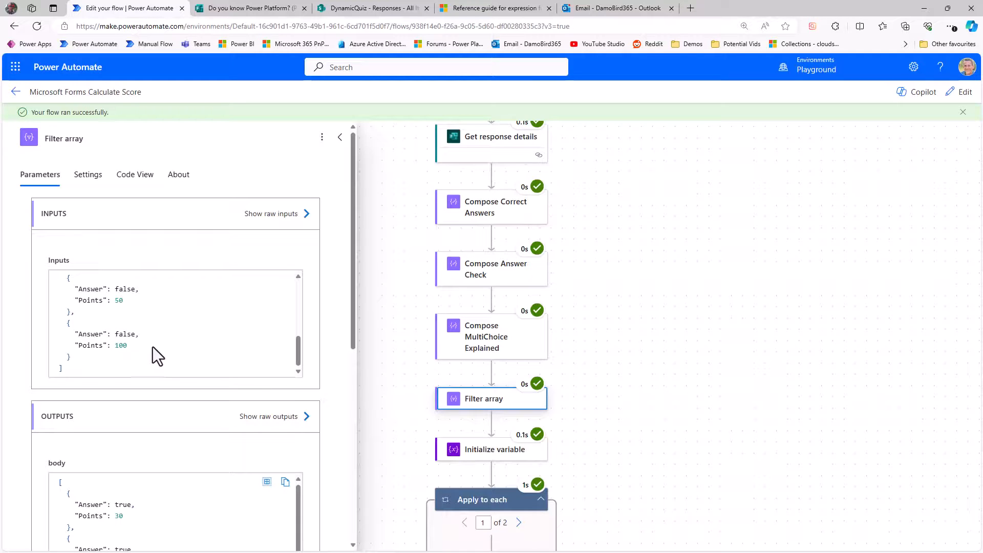
Step: Check the flow run's actions and open the Commiserations email in the inbox
{"action": "scroll", "coordinate": [384, 290], "scroll_direction": "down", "scroll_amount": 3}
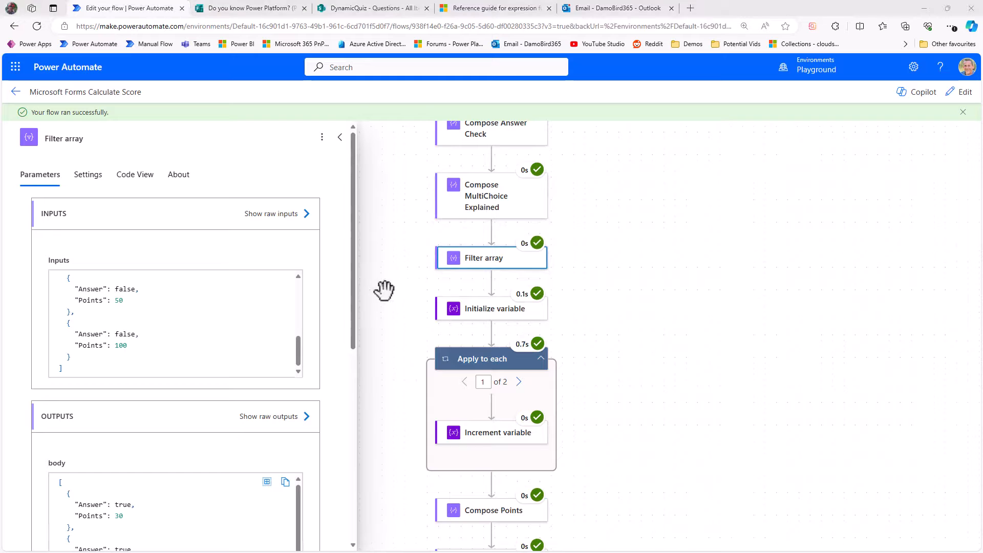
{"action": "left_click", "coordinate": [488, 190]}
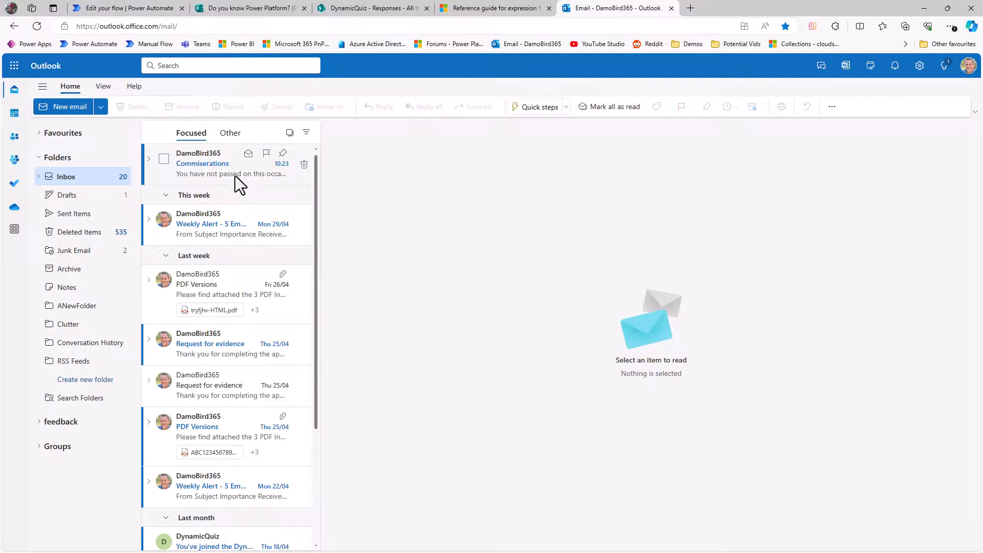
{"action": "left_click", "coordinate": [232, 173]}
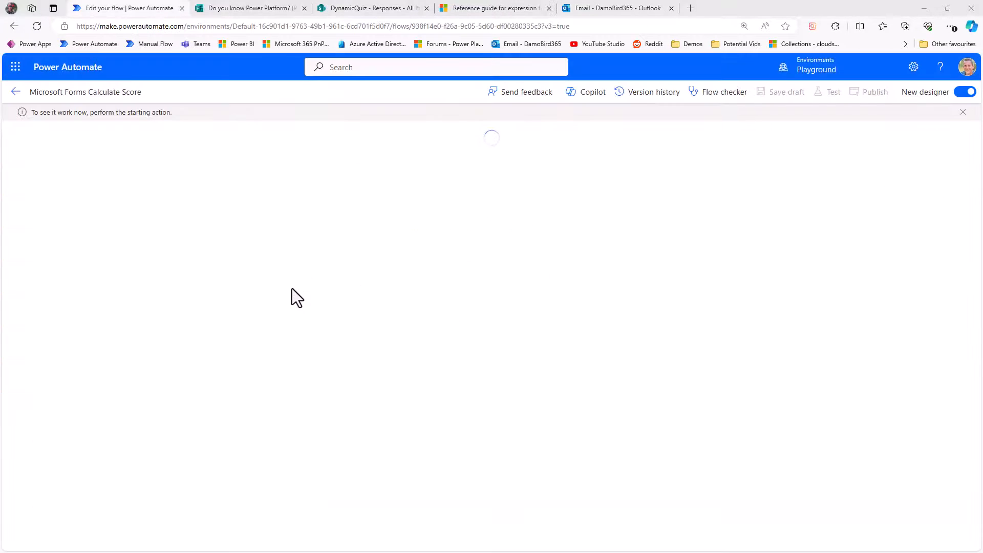
Step: Submit the quiz form again with its filled-in answers to trigger another flow run
{"action": "left_click", "coordinate": [244, 8]}
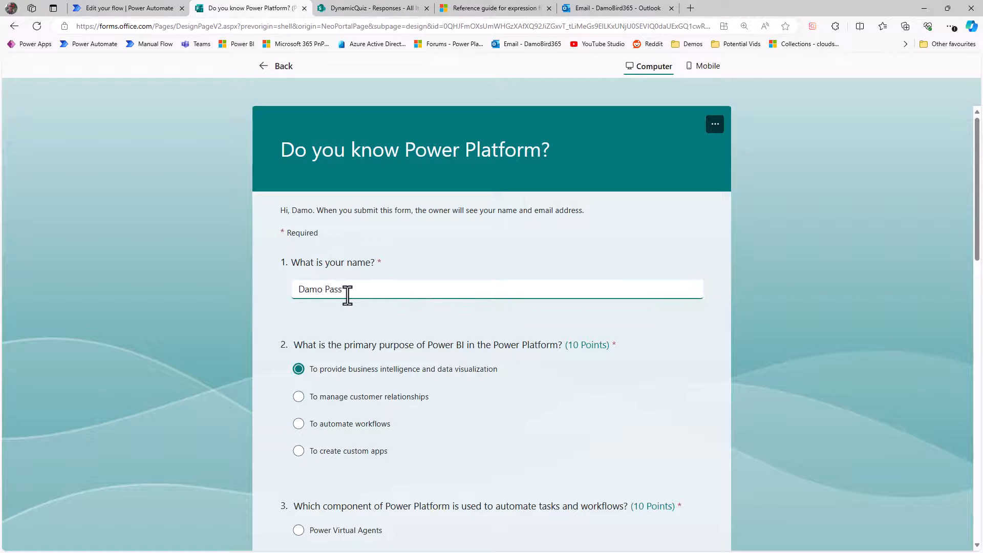
{"action": "scroll", "coordinate": [353, 303], "scroll_direction": "down", "scroll_amount": 15}
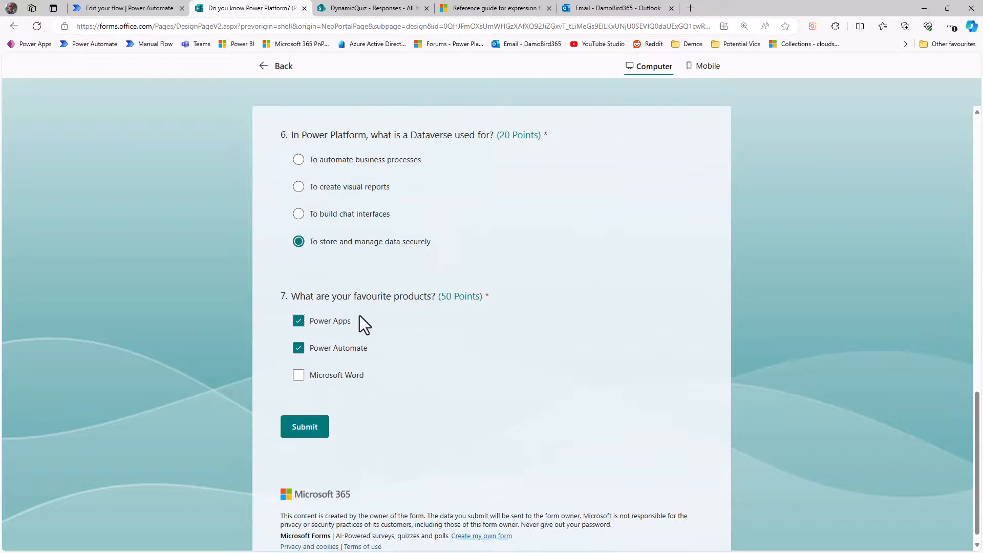
{"action": "left_click", "coordinate": [310, 417]}
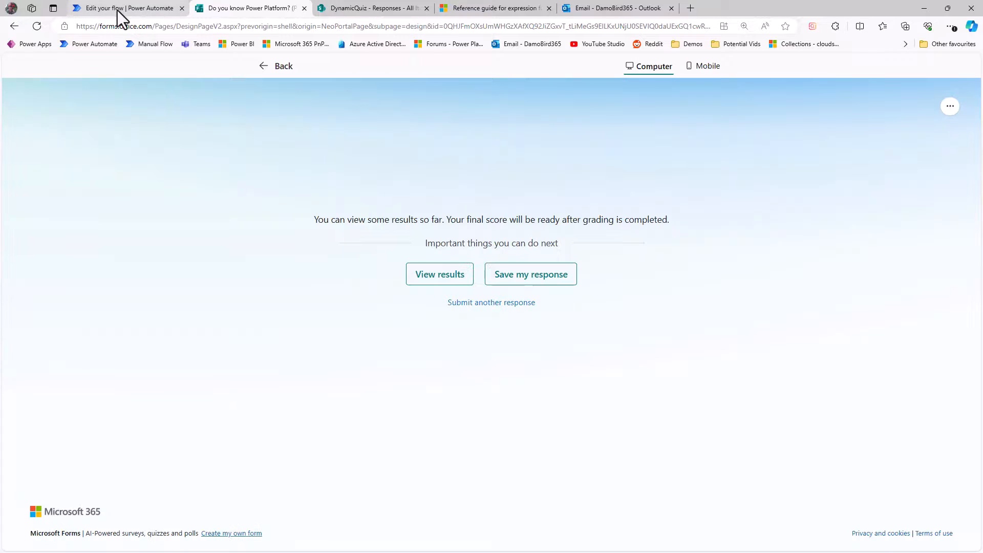
Step: Return to the flow run and open the Compose MultiChoice Explained action's run details
{"action": "left_click", "coordinate": [118, 9]}
{"action": "scroll", "coordinate": [642, 348], "scroll_direction": "down", "scroll_amount": 5}
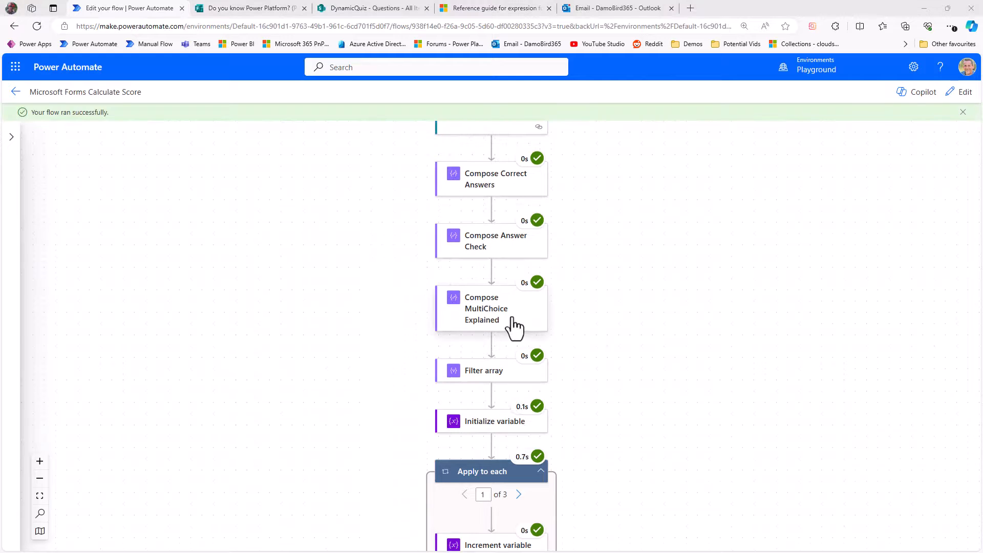
{"action": "left_click", "coordinate": [506, 328]}
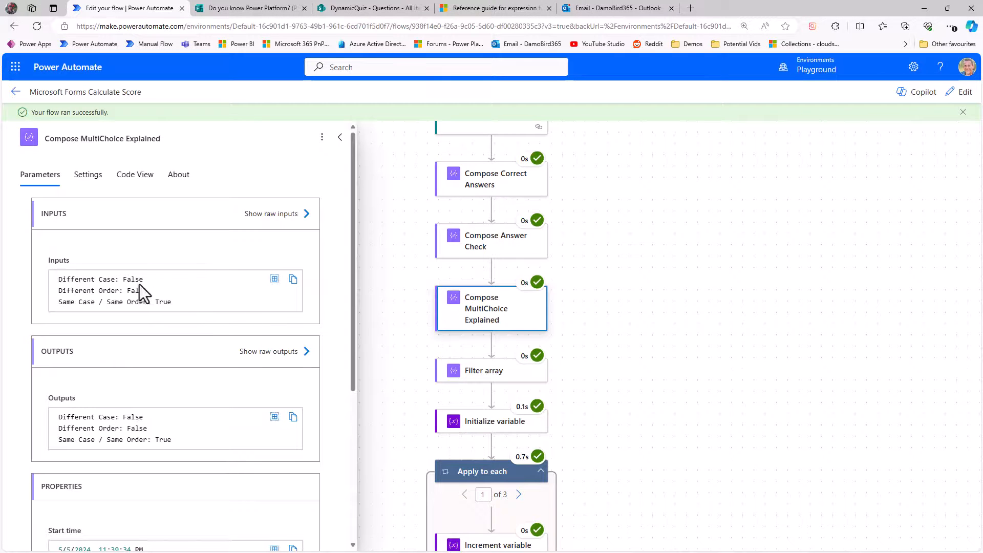
Step: Examine the Different Case, Different Order and Same Case / Same Order results in the Compose MultiChoice Explained inputs
{"action": "left_click_drag", "start_coordinate": [57, 279], "coordinate": [110, 280]}
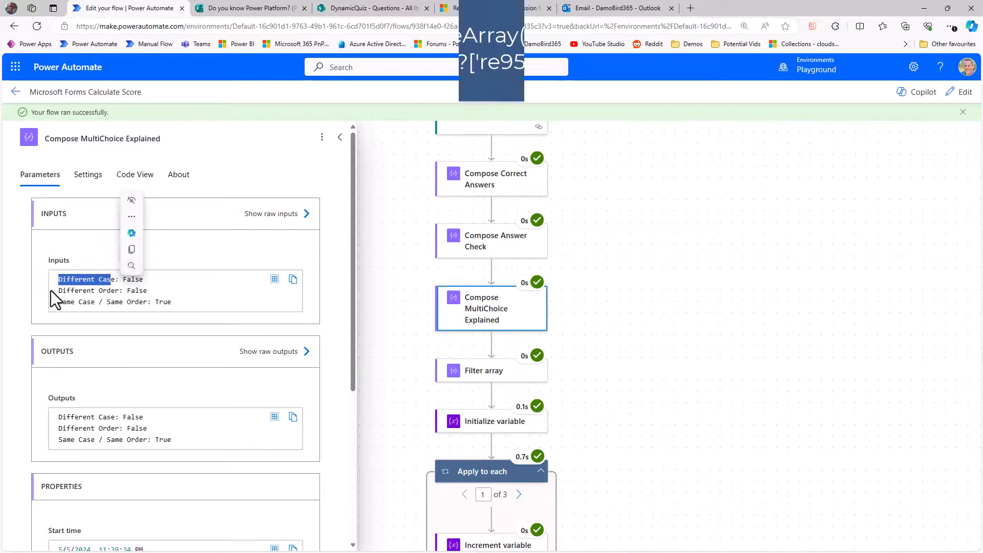
{"action": "left_click_drag", "start_coordinate": [53, 290], "coordinate": [118, 291]}
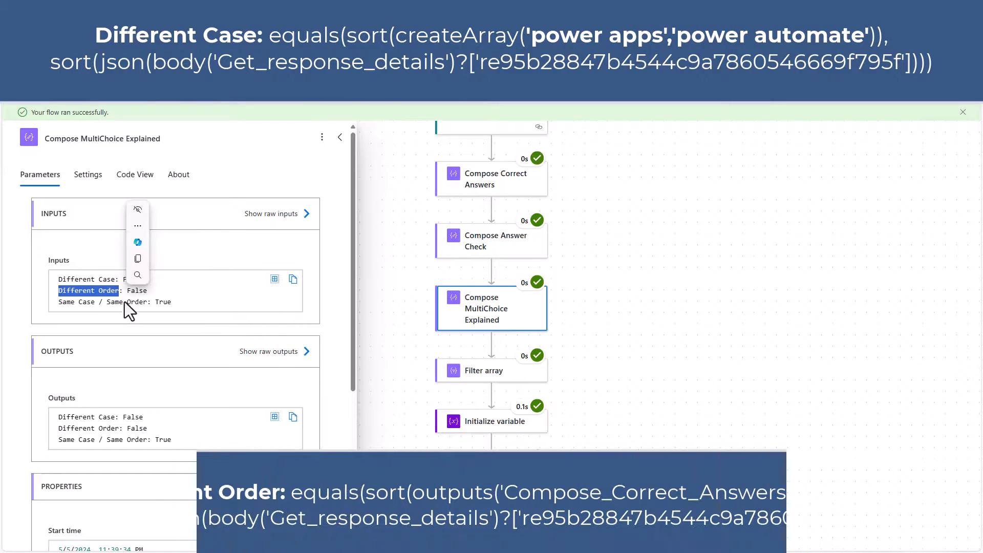
{"action": "left_click", "coordinate": [57, 278]}
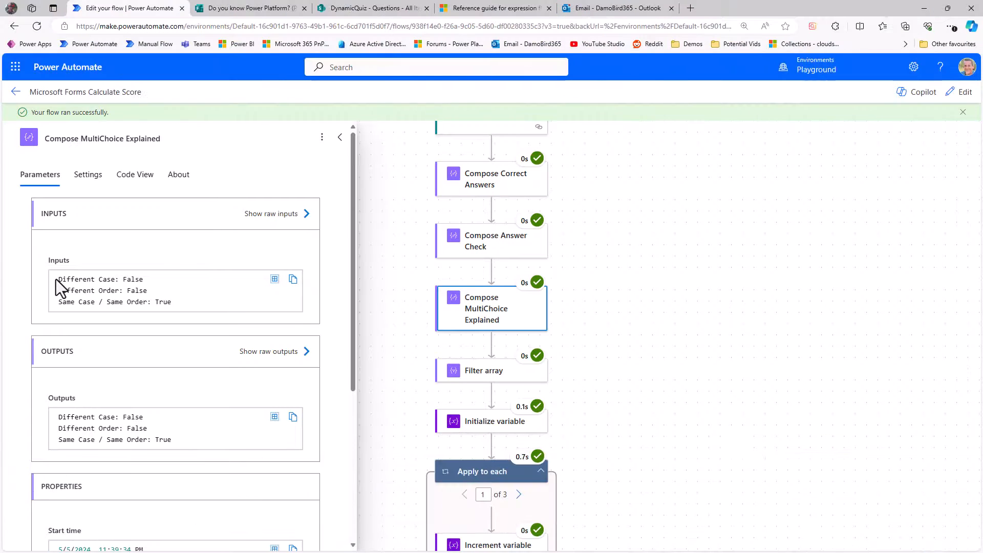
{"action": "double_click", "coordinate": [144, 281]}
{"action": "double_click", "coordinate": [147, 290]}
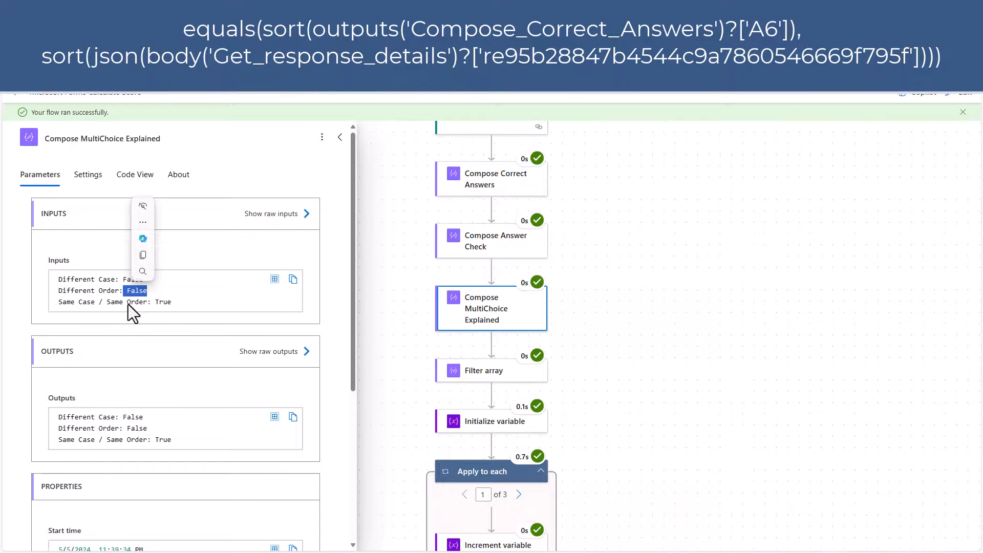
{"action": "left_click_drag", "start_coordinate": [174, 305], "coordinate": [156, 303]}
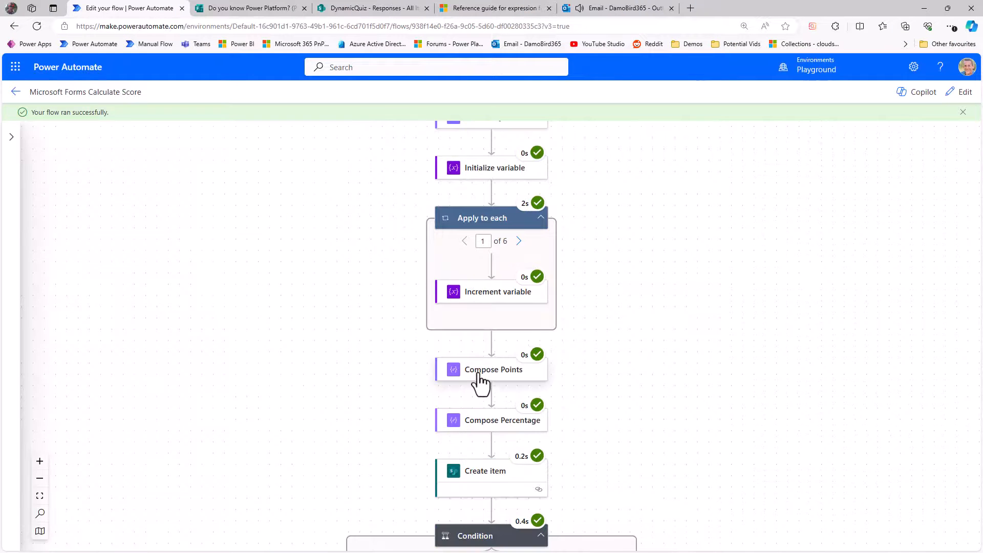
Step: Review the Compose Points and Compose Percentage run details, then open the Congratulations email
{"action": "left_click", "coordinate": [481, 378]}
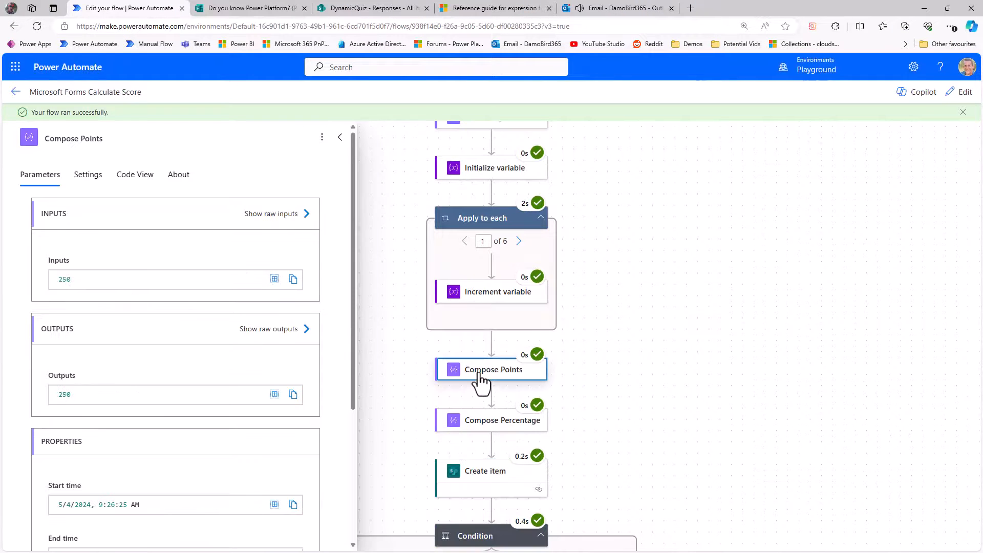
{"action": "left_click", "coordinate": [496, 421]}
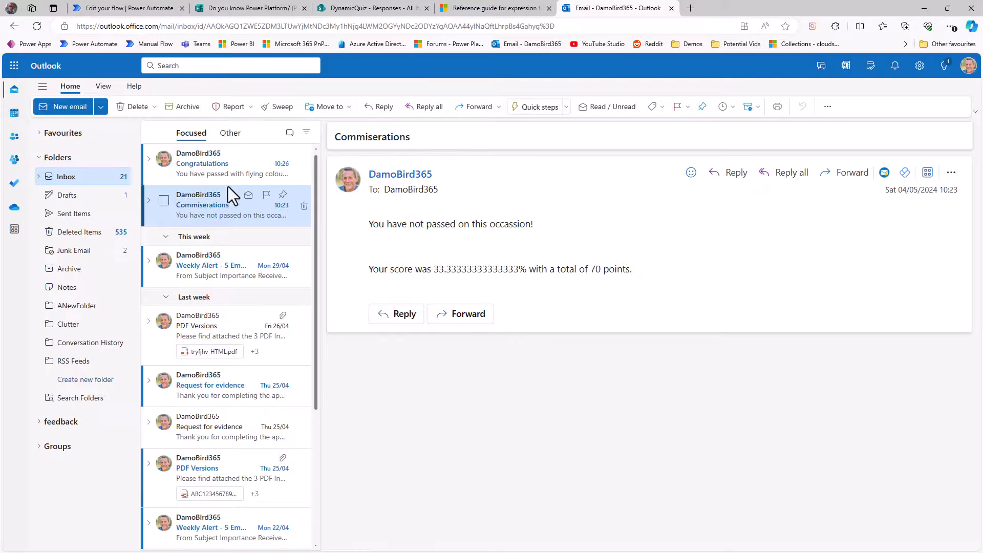
{"action": "left_click", "coordinate": [214, 177]}
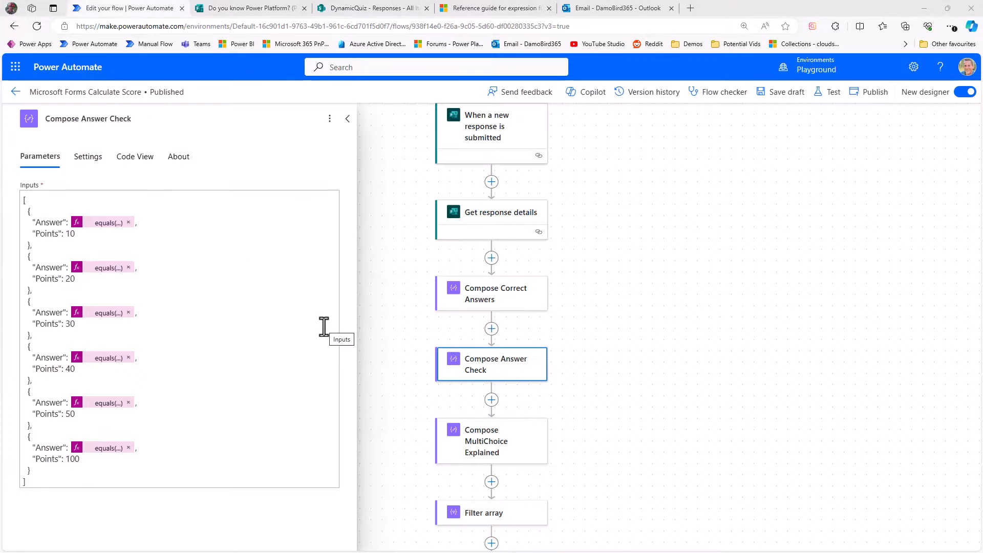
Step: In Compose Answer Check, wrap both values of the first equals expression in tolower()
{"action": "left_click", "coordinate": [101, 224]}
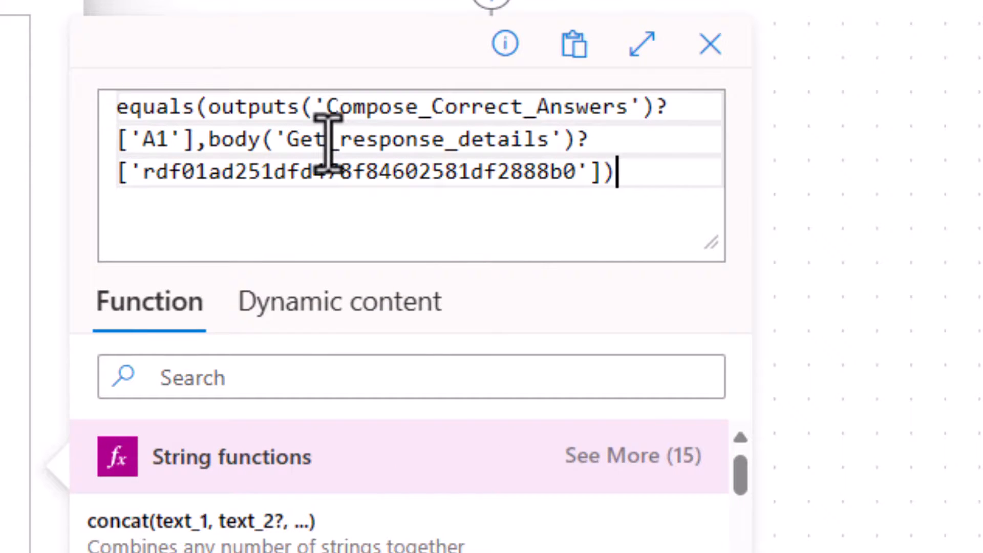
{"action": "left_click", "coordinate": [210, 108]}
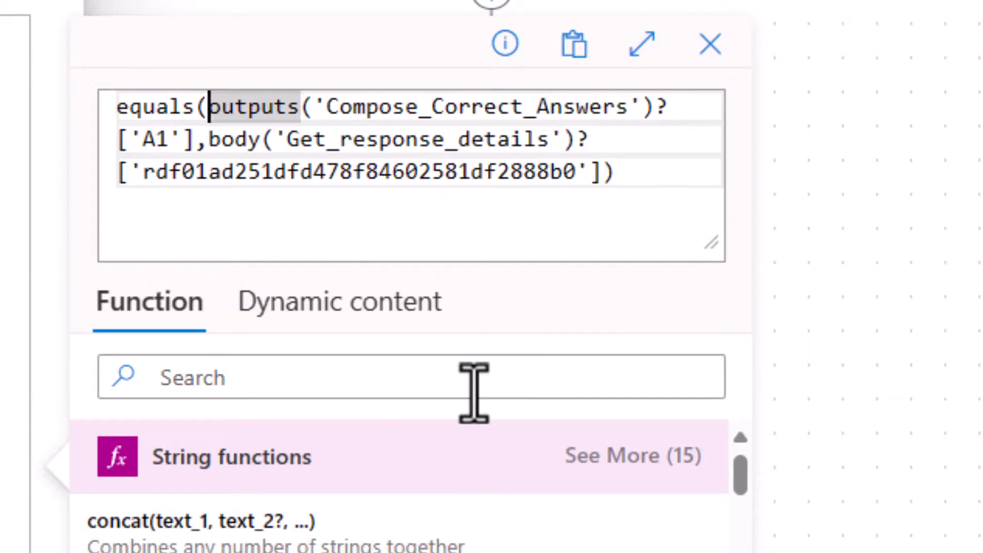
{"action": "type", "text": "toloweroutputs"}
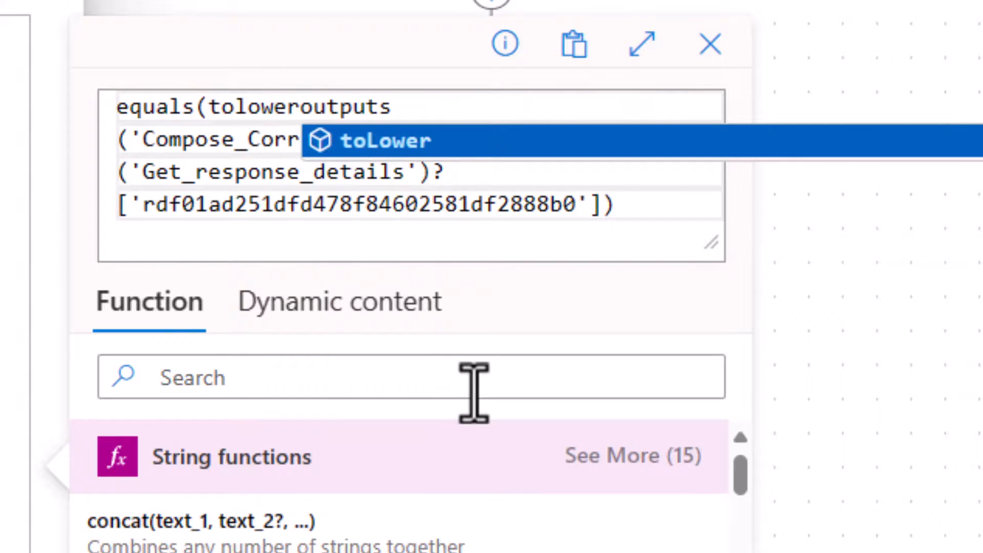
{"action": "key", "text": "BackSpace"}
{"action": "key", "text": "BackSpace"}
{"action": "key", "text": "BackSpace"}
{"action": "key", "text": "BackSpace"}
{"action": "key", "text": "BackSpace"}
{"action": "key", "text": "BackSpace"}
{"action": "key", "text": "BackSpace"}
{"action": "type", "text": "("}
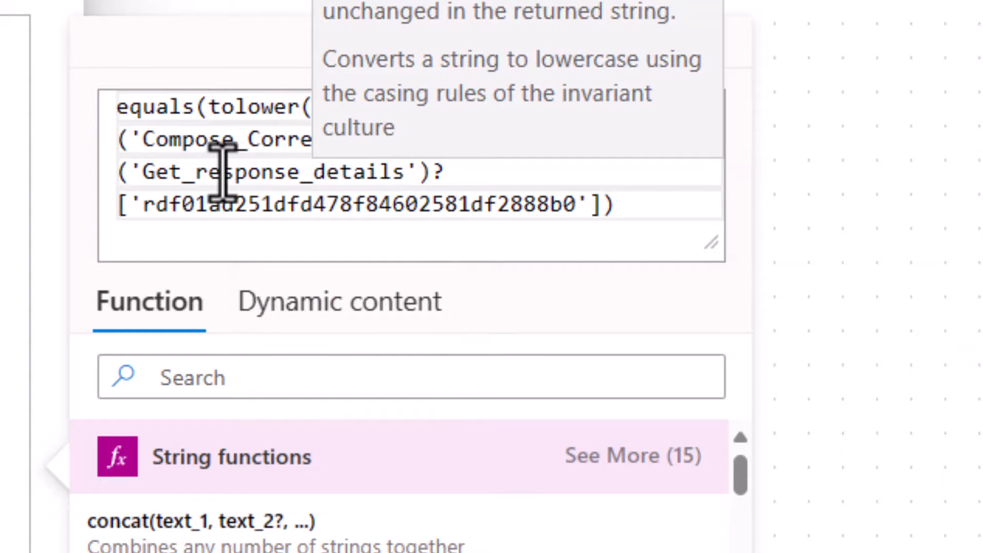
{"action": "left_click", "coordinate": [236, 138]}
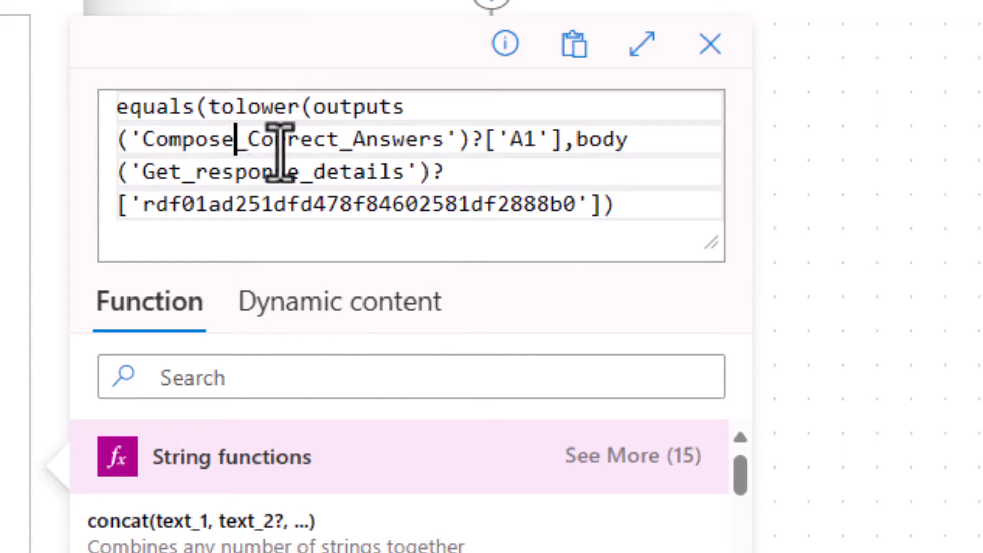
{"action": "left_click", "coordinate": [563, 140]}
{"action": "type", "text": ")"}
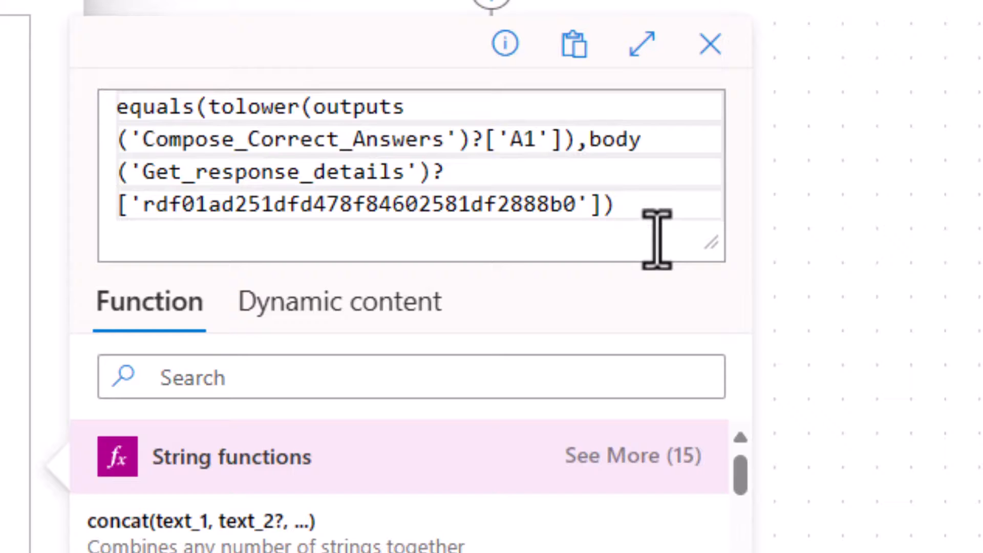
{"action": "left_click", "coordinate": [590, 143]}
{"action": "type", "text": "tolower("}
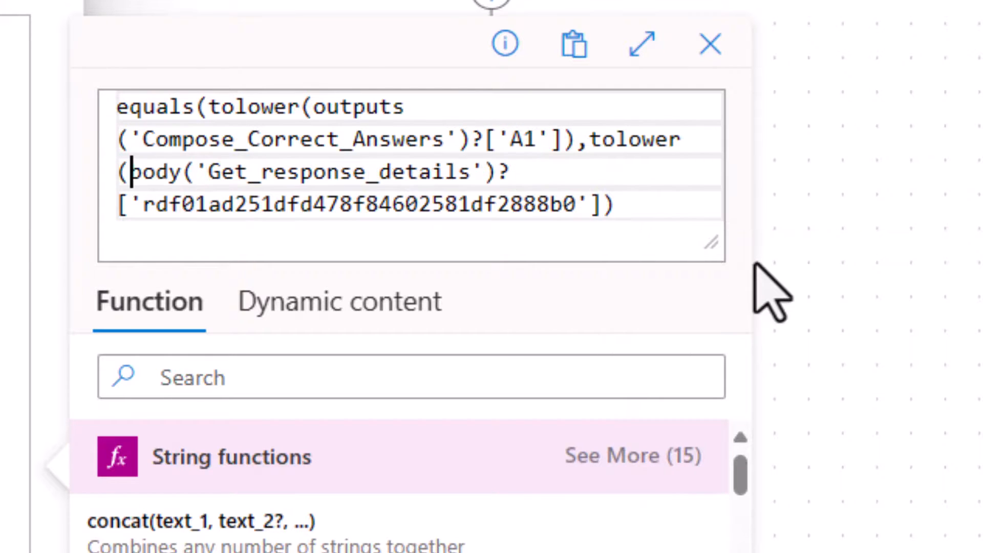
{"action": "left_click", "coordinate": [604, 205]}
{"action": "type", "text": ")"}
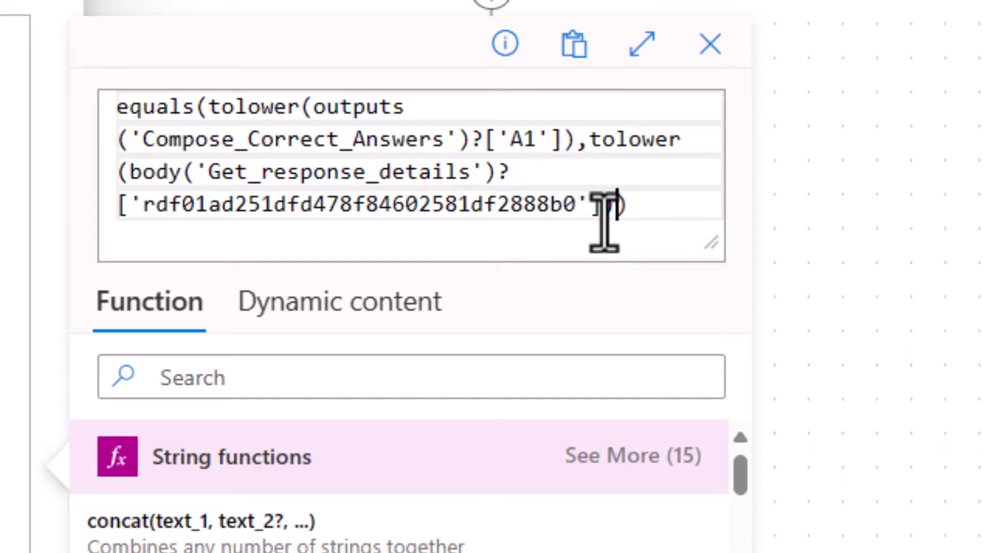
Step: Wrap the lowercased response value in trim() within the same equals expression
{"action": "left_click", "coordinate": [591, 138]}
{"action": "type", "text": "trim("}
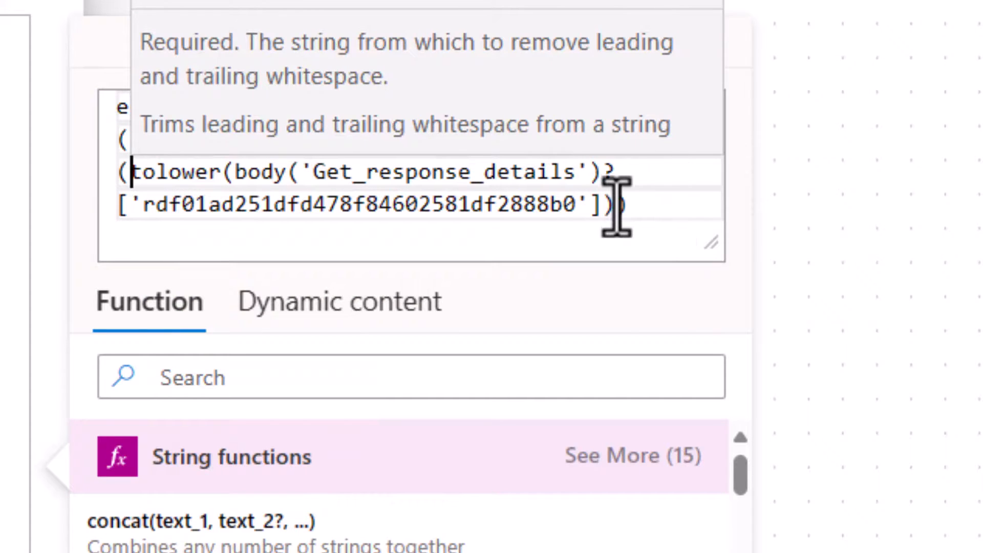
{"action": "left_click", "coordinate": [619, 205]}
{"action": "type", "text": ")"}
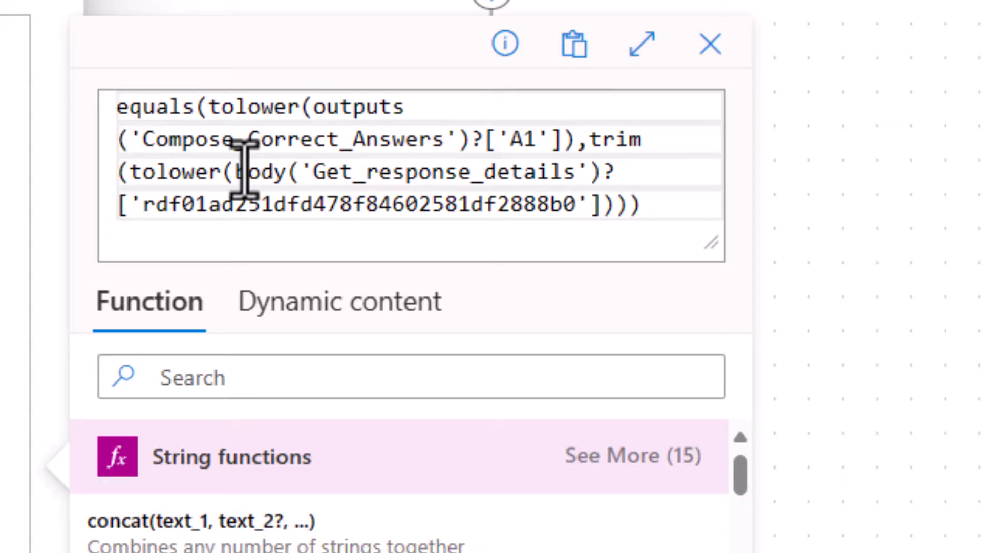
{"action": "double_click", "coordinate": [593, 137]}
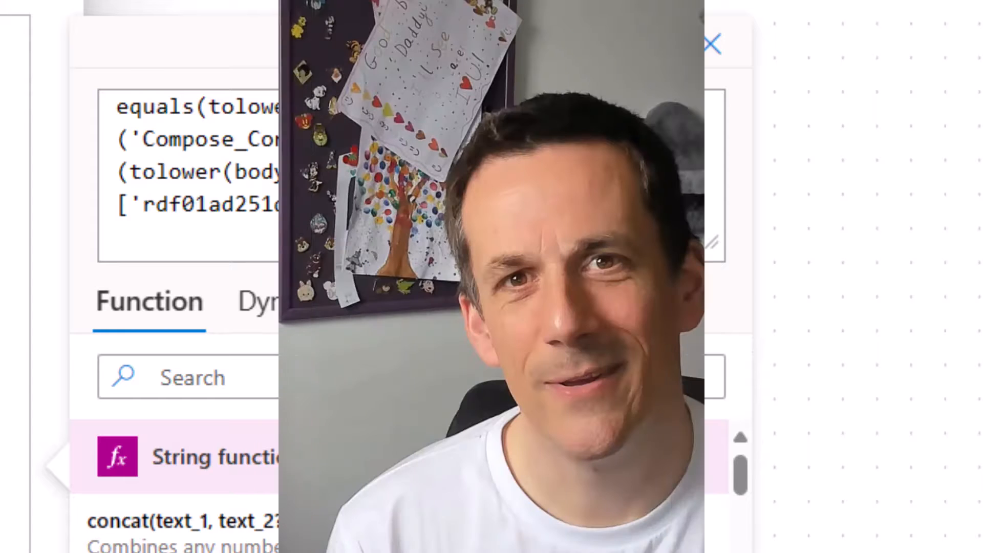